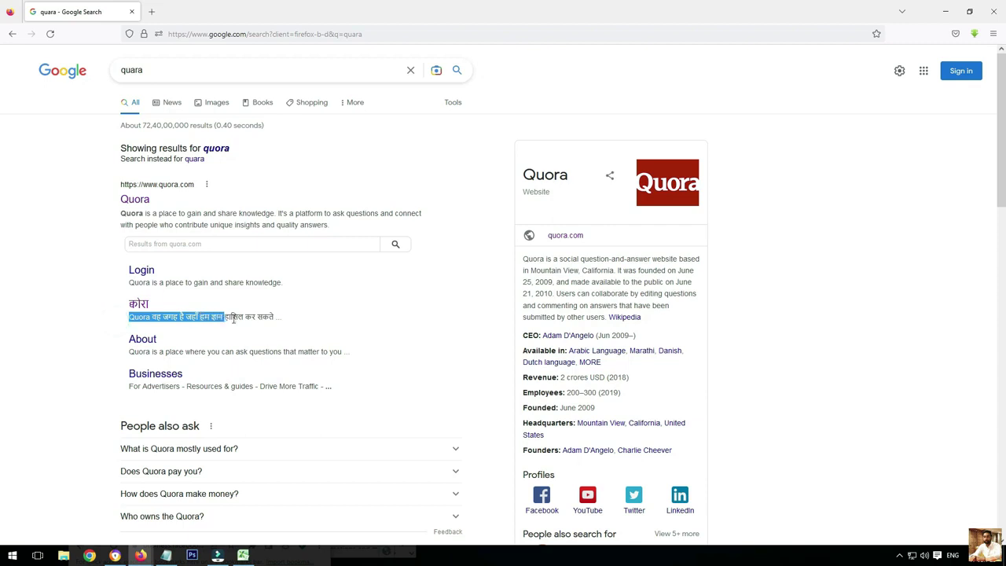
Open quora.com from the Google Search results to reach the Quora login page.
click(44, 315)
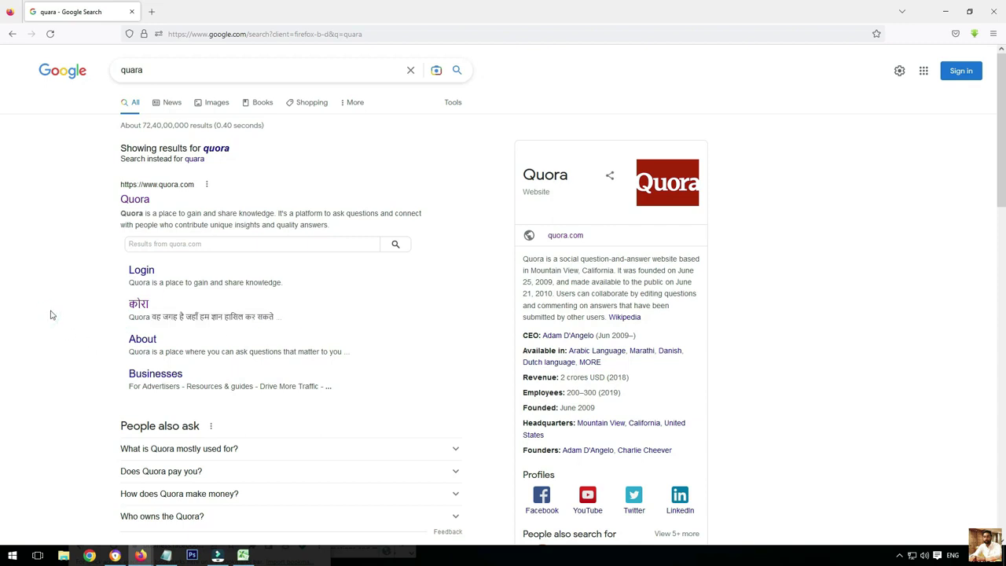
click(130, 200)
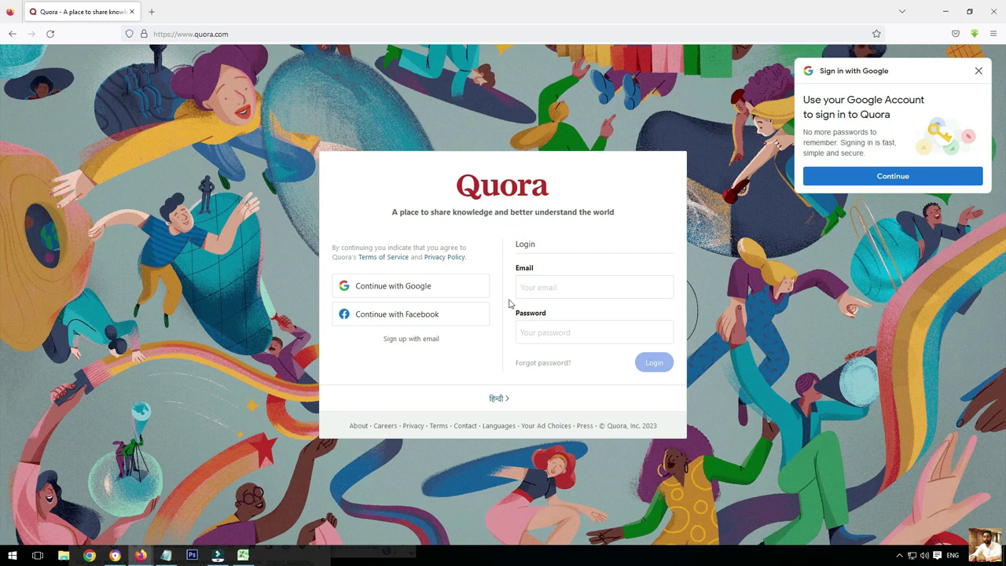
Dismiss the Google sign-in suggestion and choose Sign up with email.
click(979, 73)
click(545, 287)
click(536, 331)
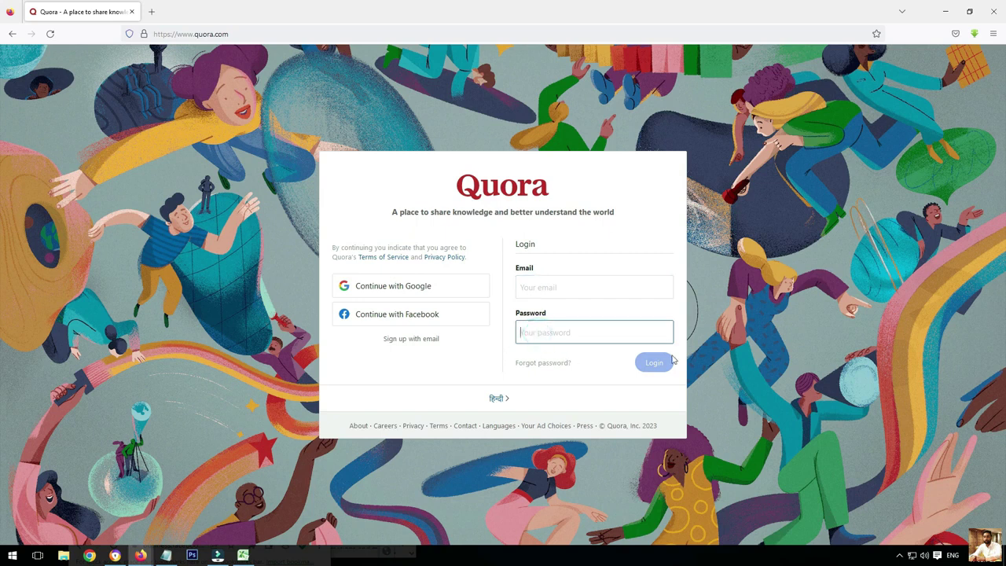
click(403, 343)
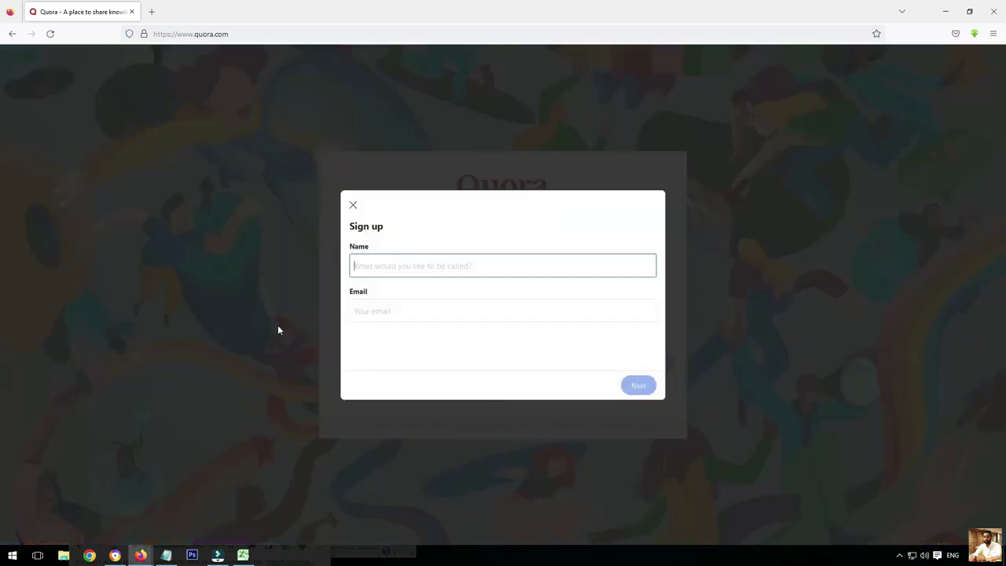
Enter the account holder's full name and e-mail address, then continue.
key(Tab)
text(s.d)
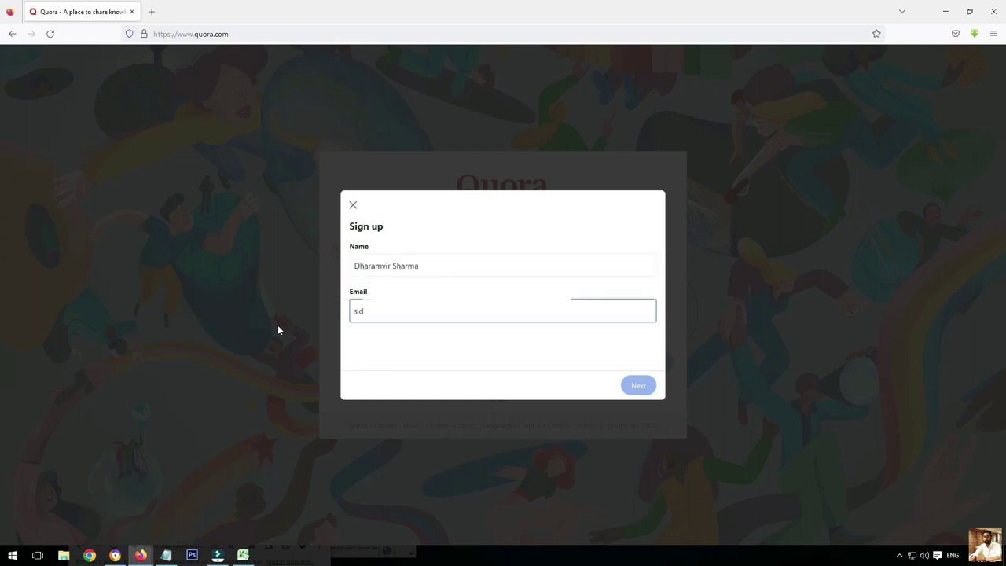
click(637, 386)
Paste the emailed verification code and submit it.
drag(385, 248, 536, 248)
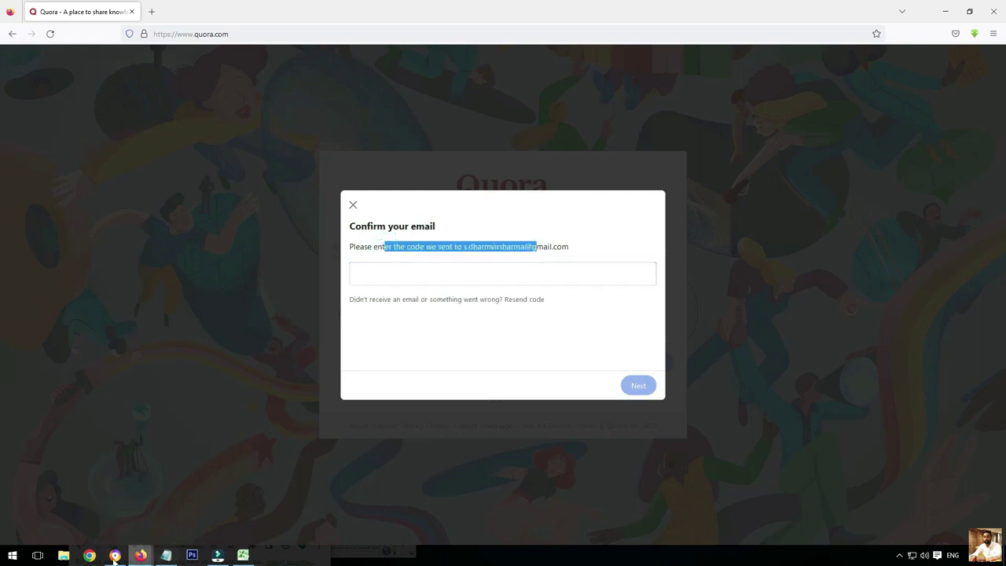
click(391, 275)
click(634, 387)
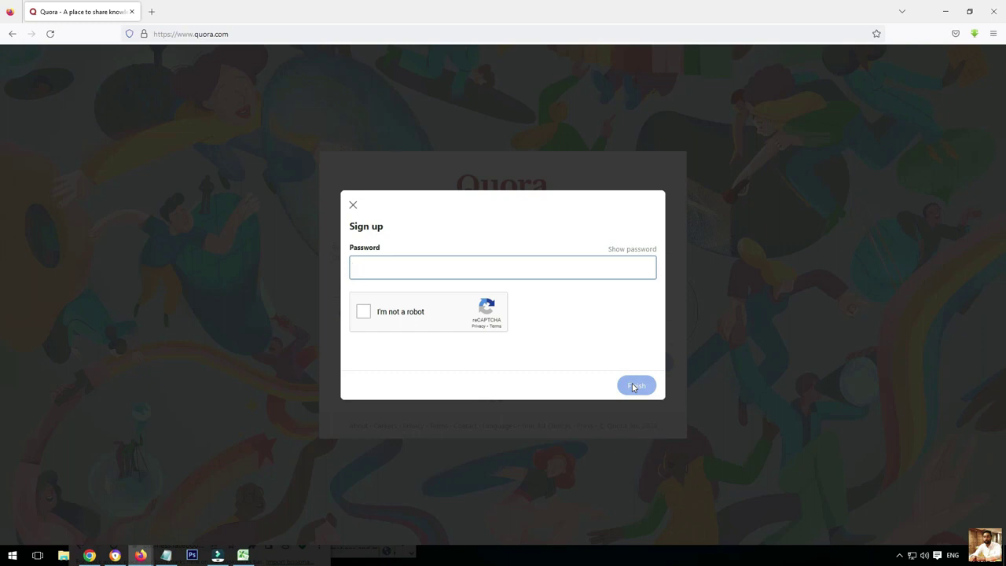
Pass the reCAPTCHA check and enter the new account password.
click(361, 315)
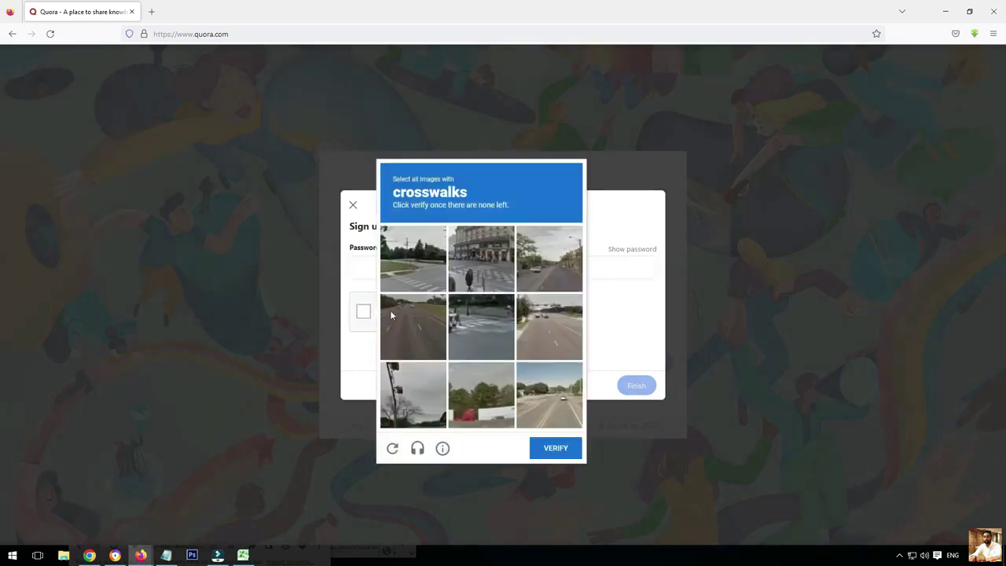
click(471, 268)
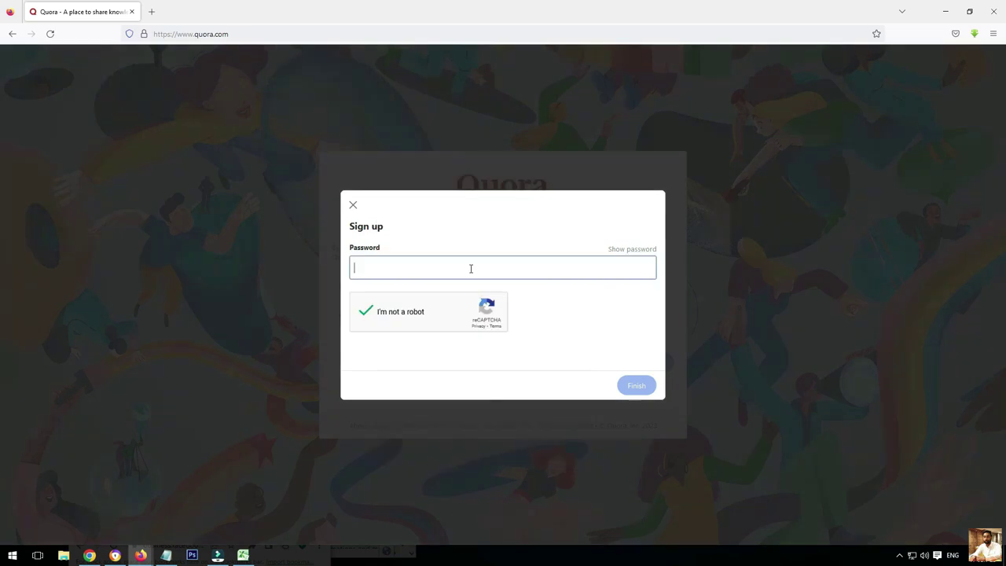
text(•••)
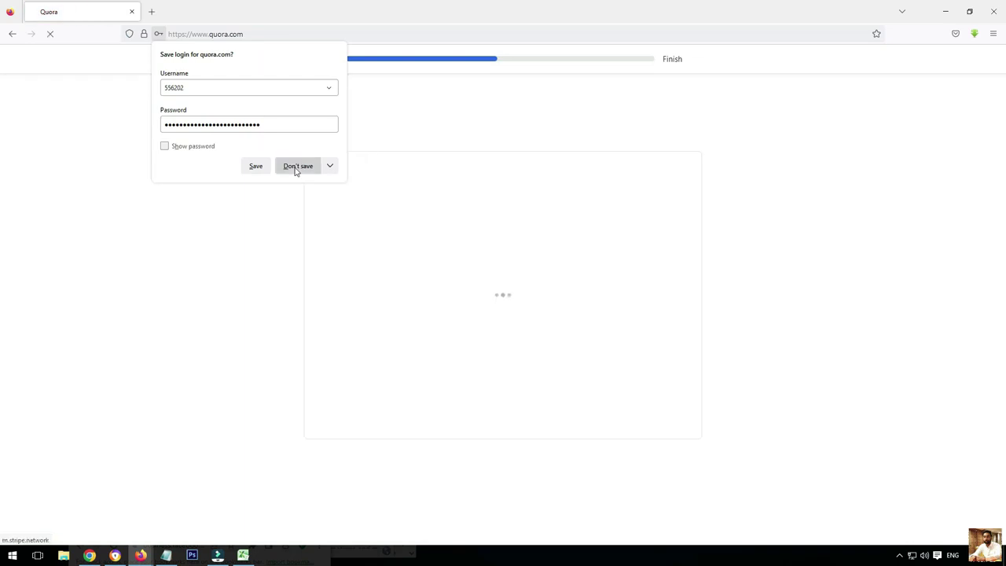
Decline saving the login and finish the One Last Step topic selection with Done.
click(296, 166)
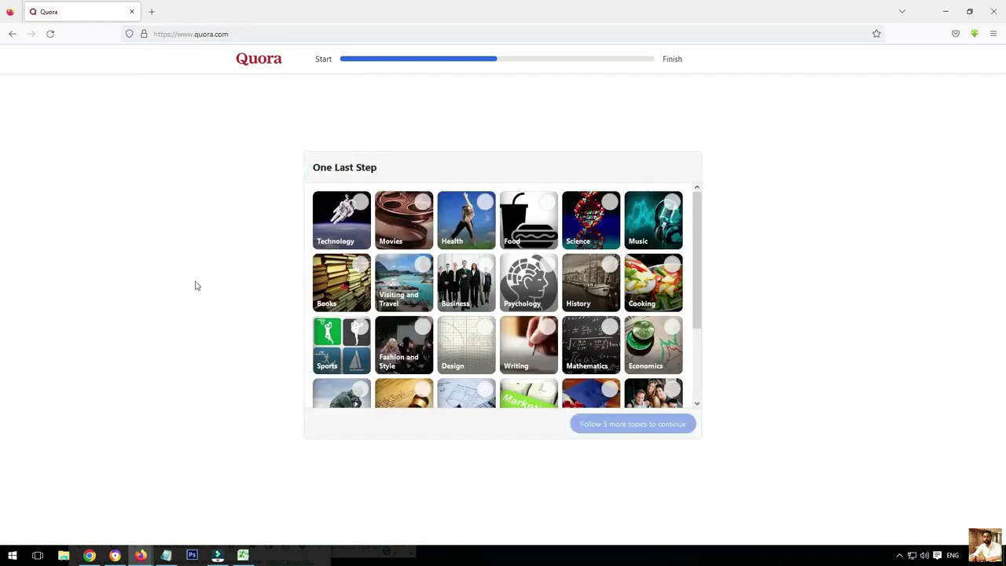
triple_click(333, 166)
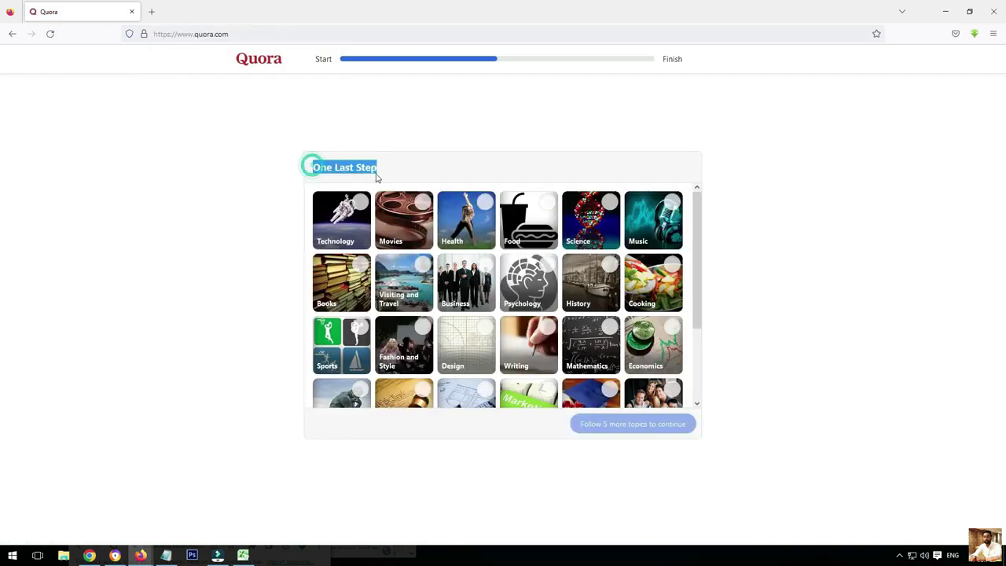
click(219, 239)
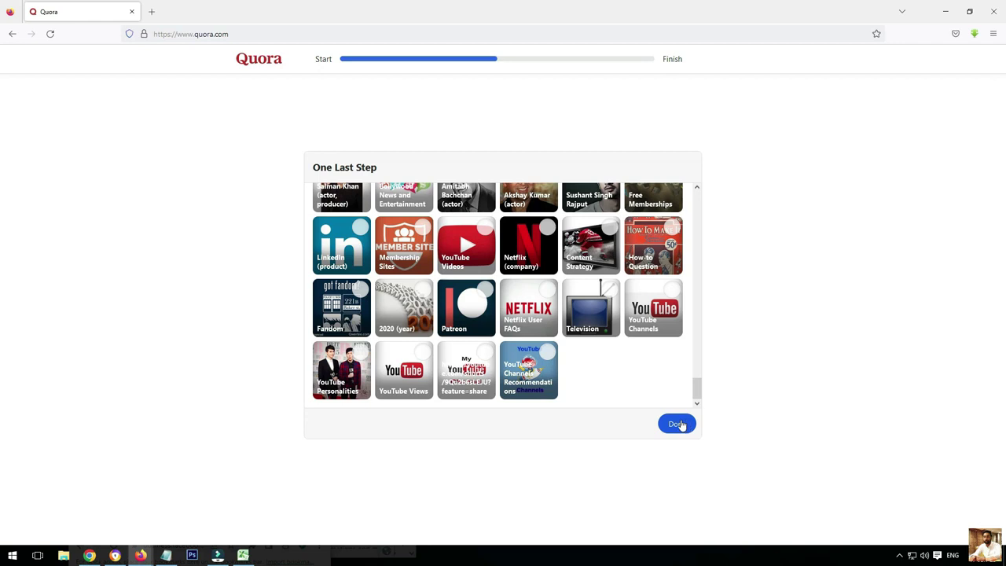
click(677, 425)
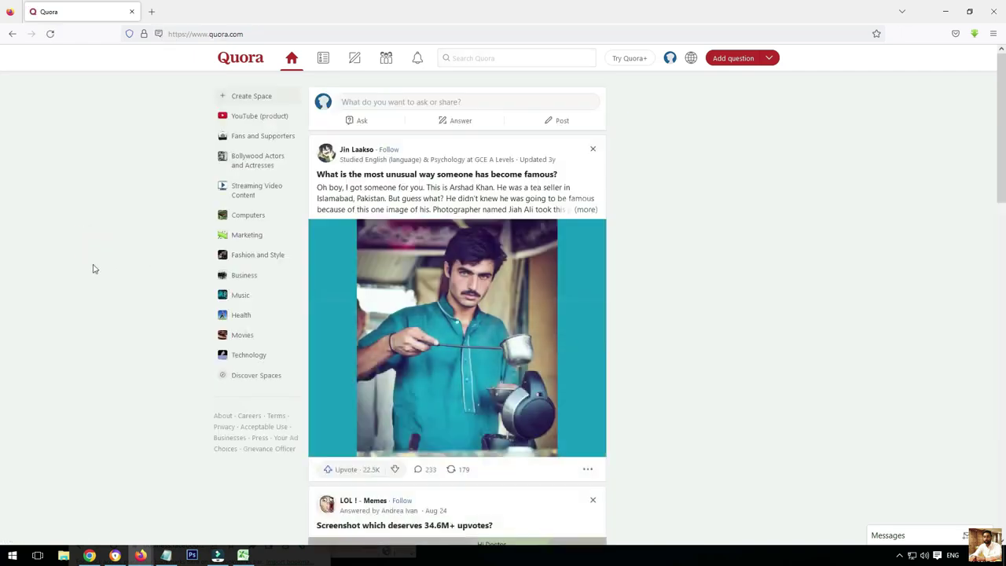
Scroll through the home feed, check the Add question dropdown, then open the profile menu.
click(159, 181)
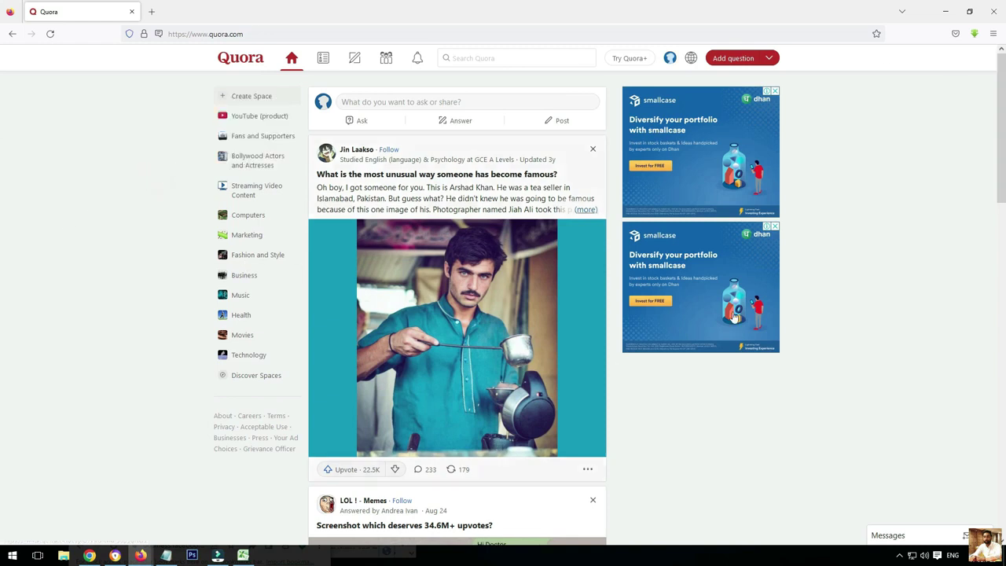
scroll(434, 280, down, 8)
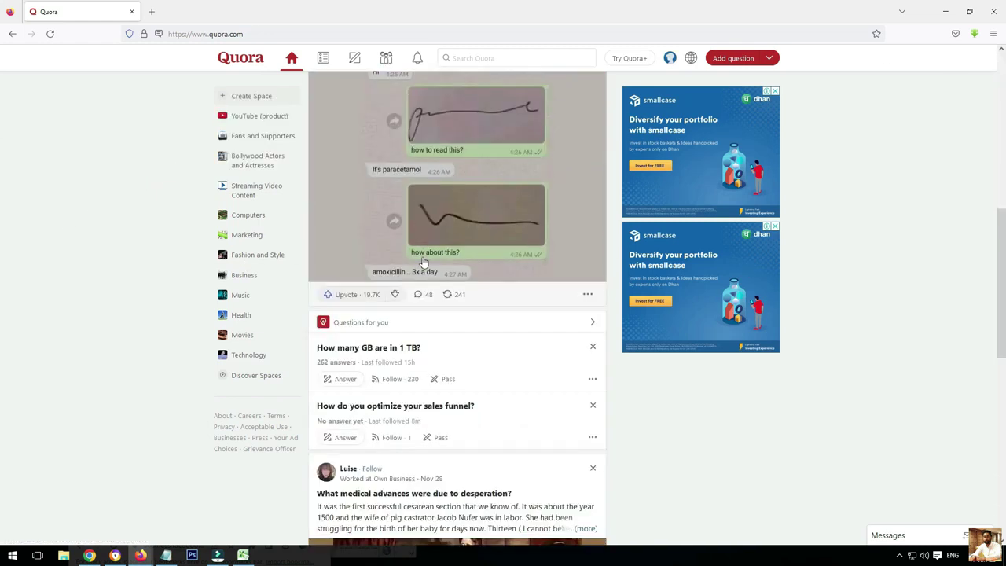
scroll(372, 249, down, 10)
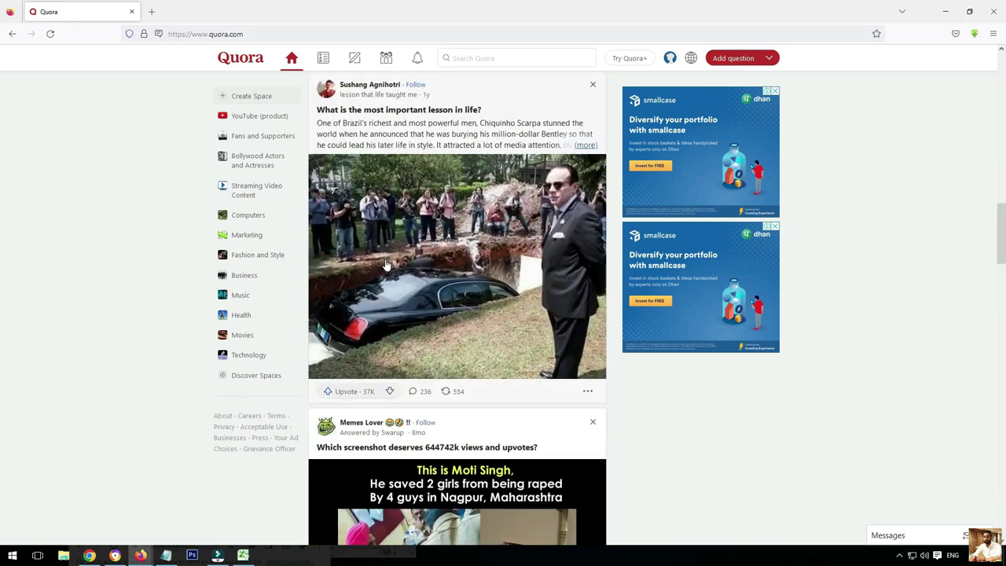
scroll(389, 264, down, 5)
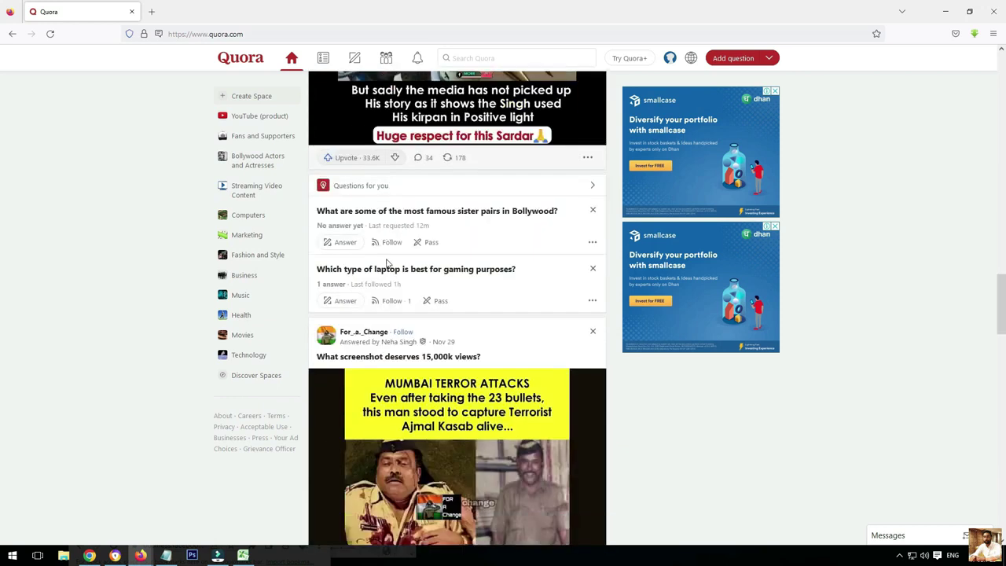
scroll(392, 263, down, 4)
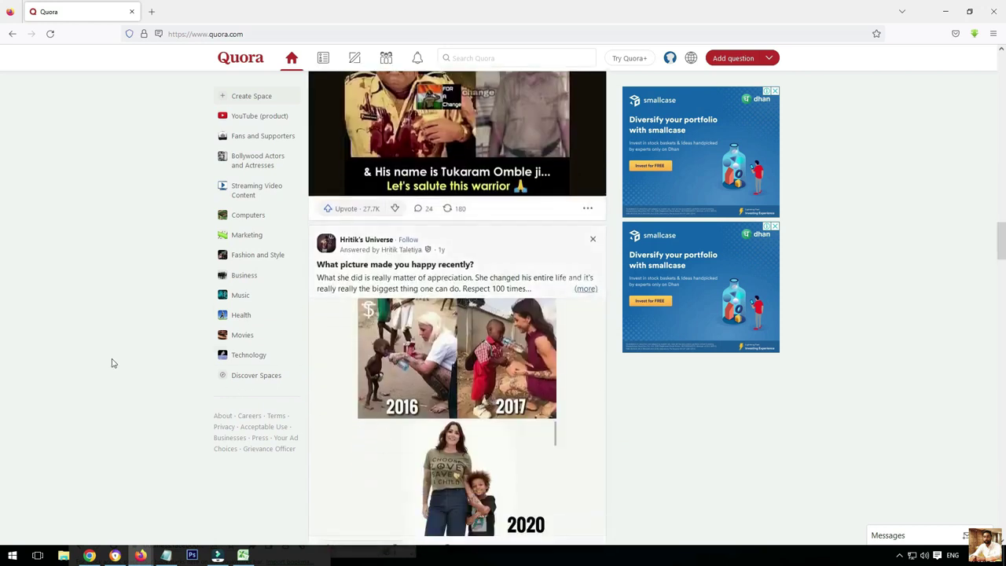
scroll(125, 328, up, 17)
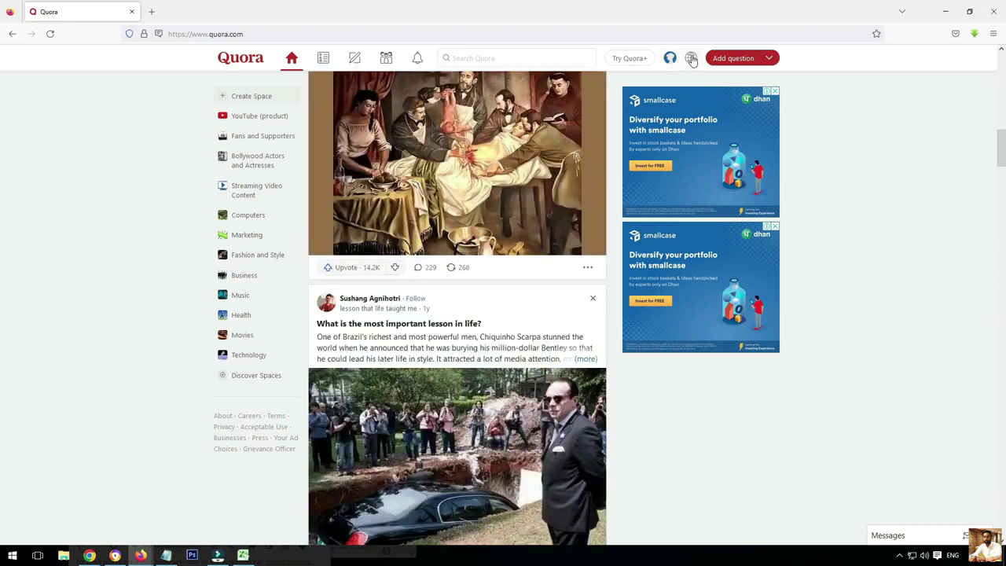
click(771, 59)
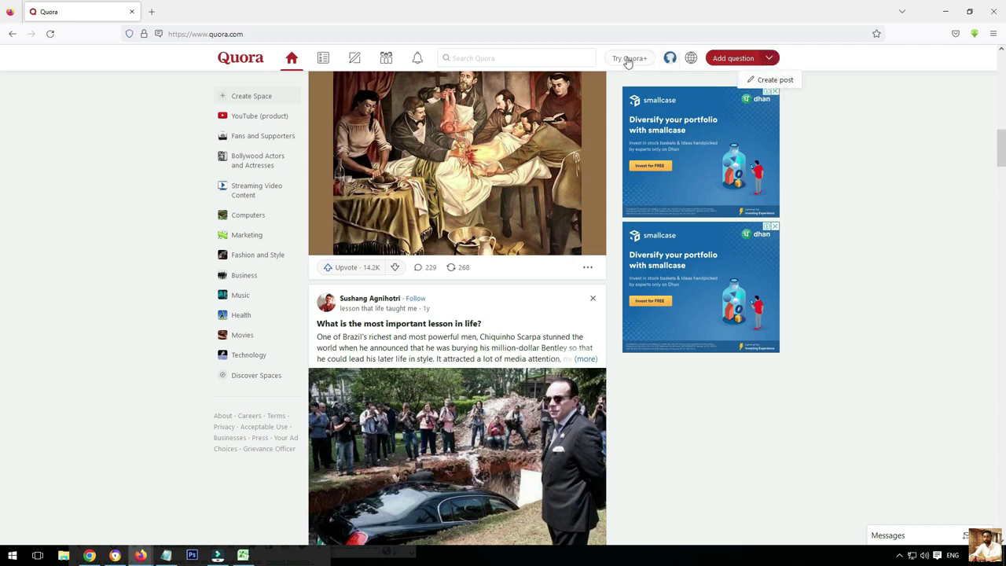
click(670, 58)
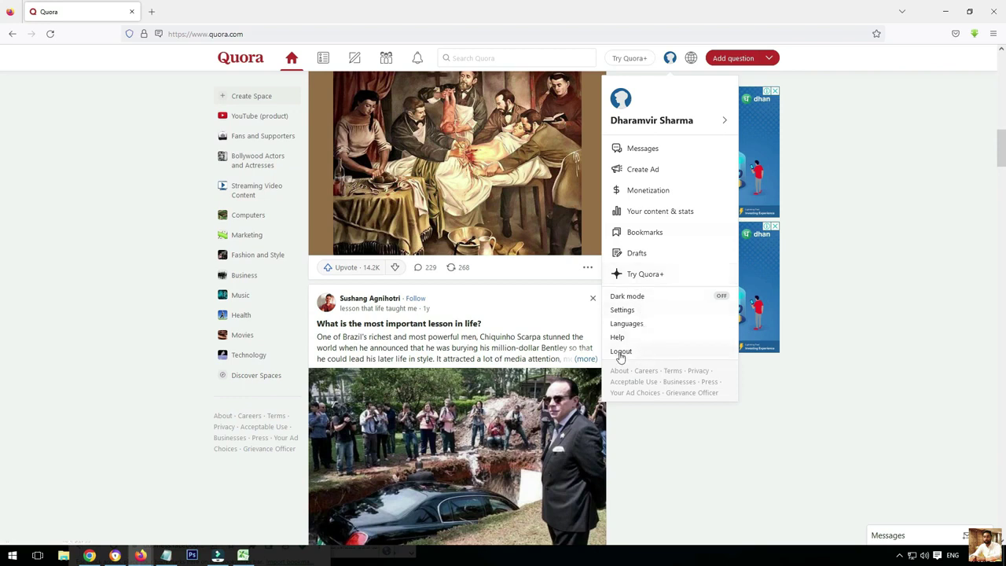
Look through the language settings page, then return to the home feed.
click(634, 325)
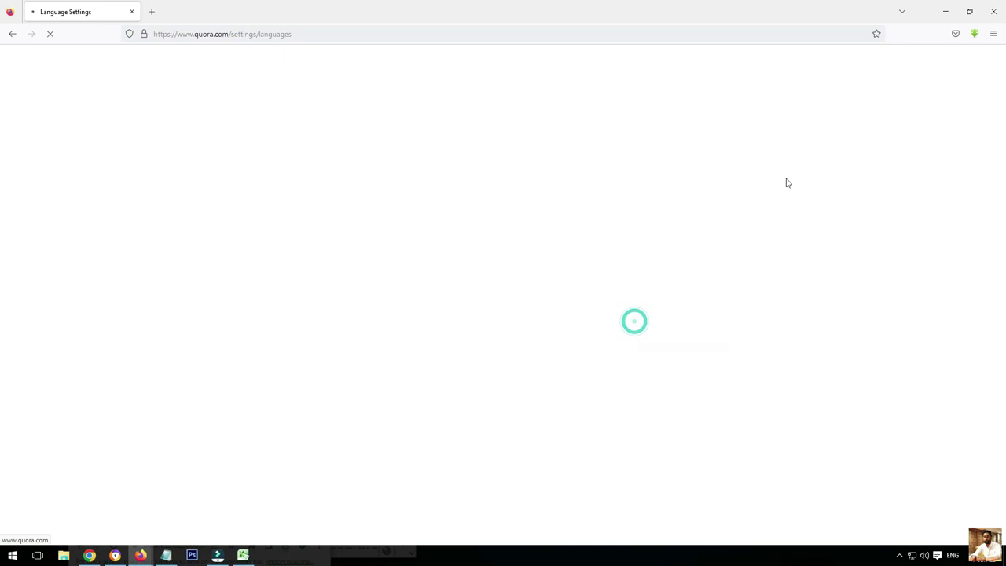
scroll(385, 157, down, 5)
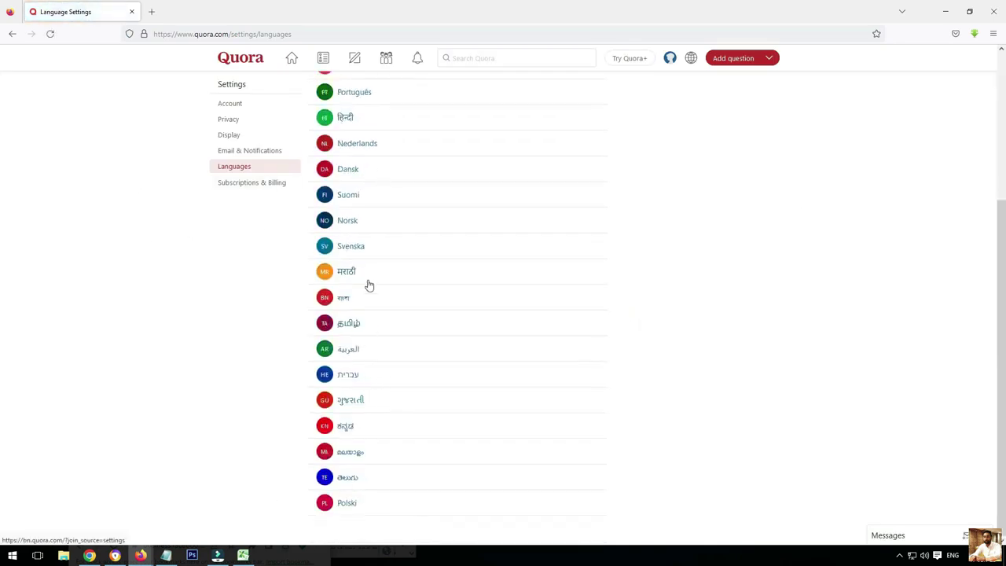
scroll(347, 271, up, 4)
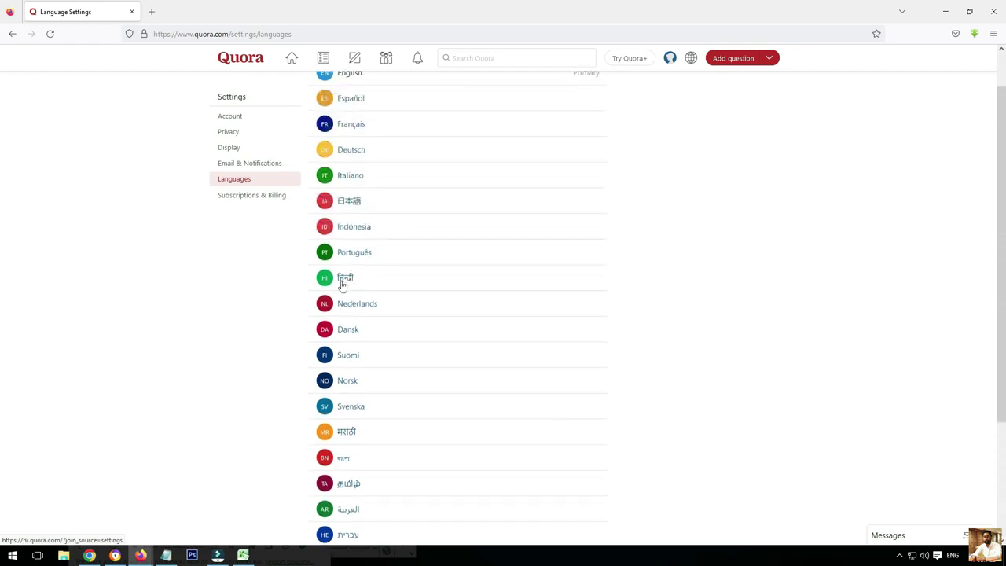
scroll(344, 284, up, 1)
scroll(369, 228, down, 4)
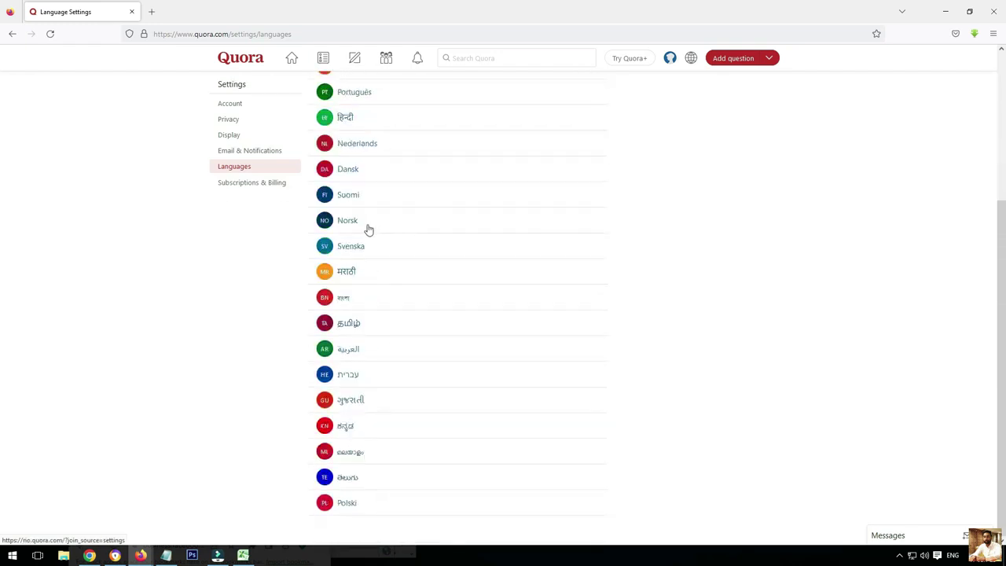
scroll(195, 208, up, 4)
click(12, 34)
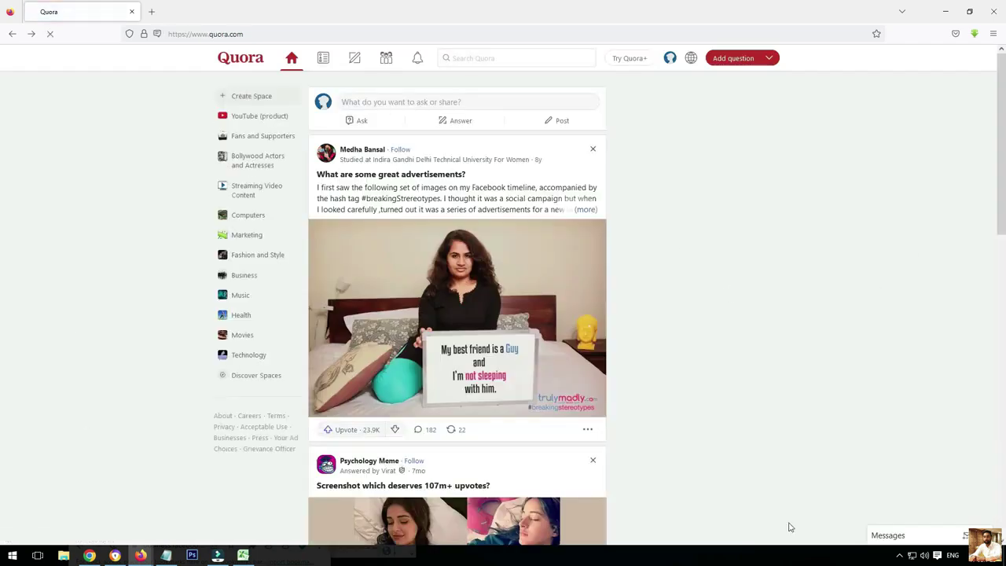
Expand and collapse the messages panel, then open the account menu.
click(917, 536)
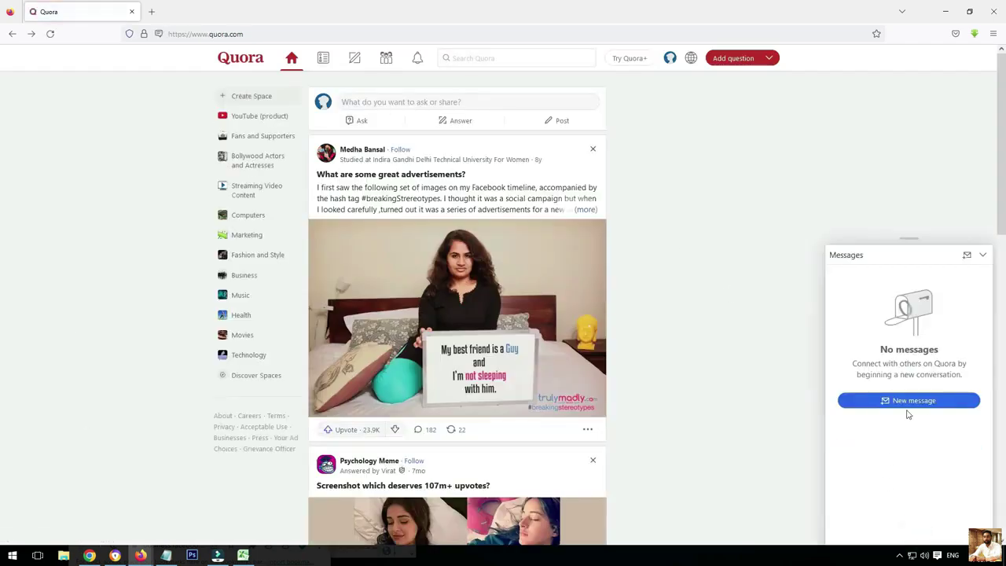
click(985, 254)
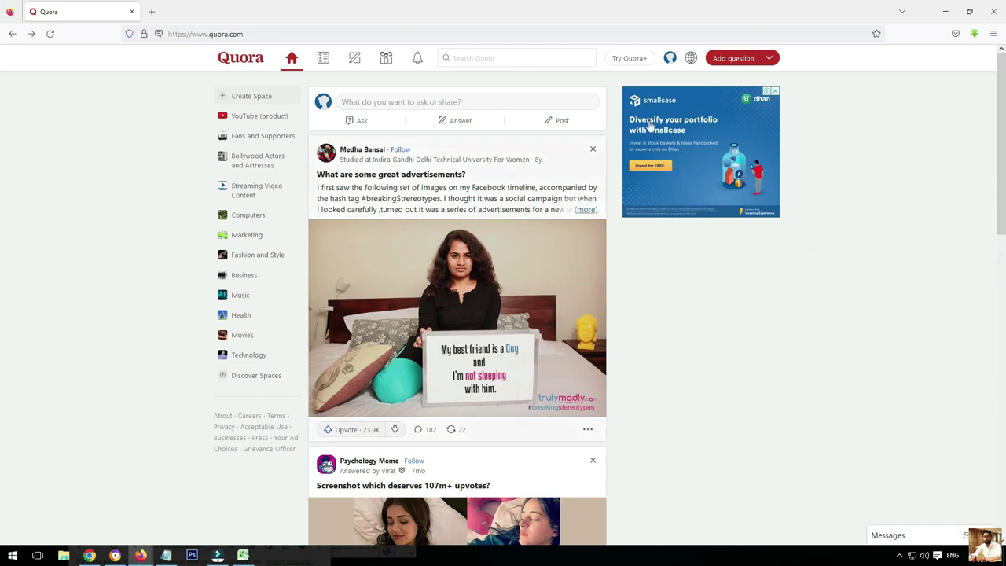
click(115, 305)
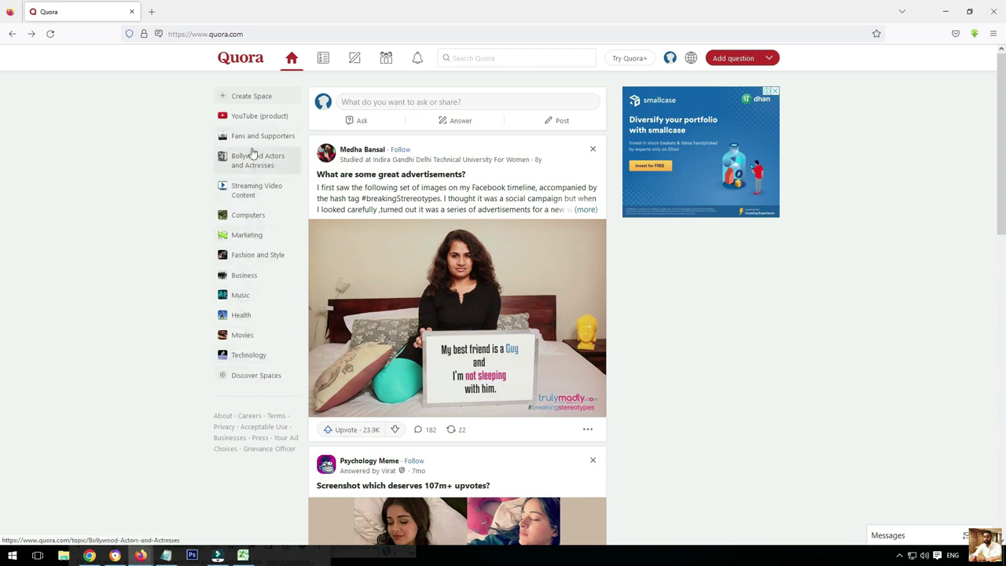
click(155, 289)
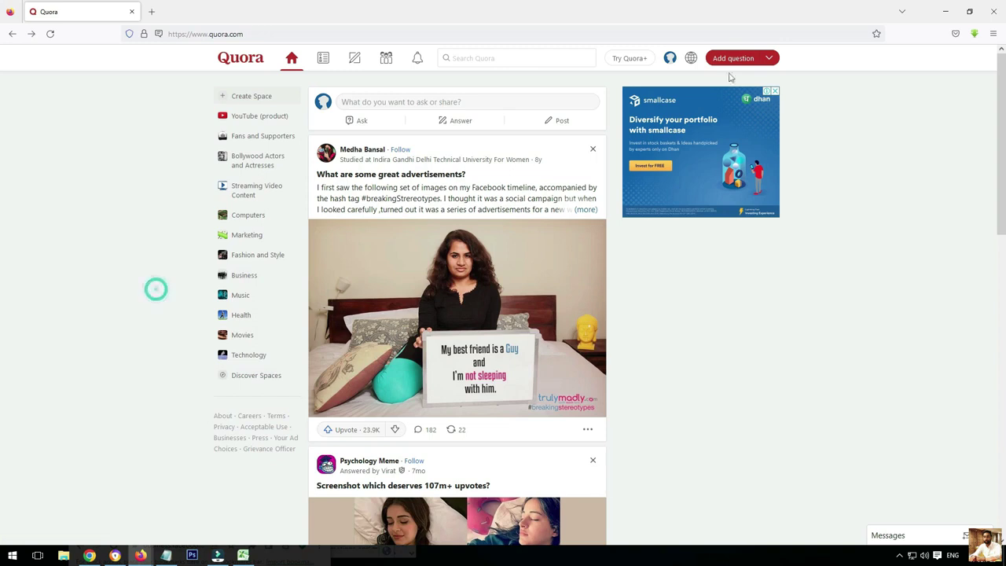
click(670, 59)
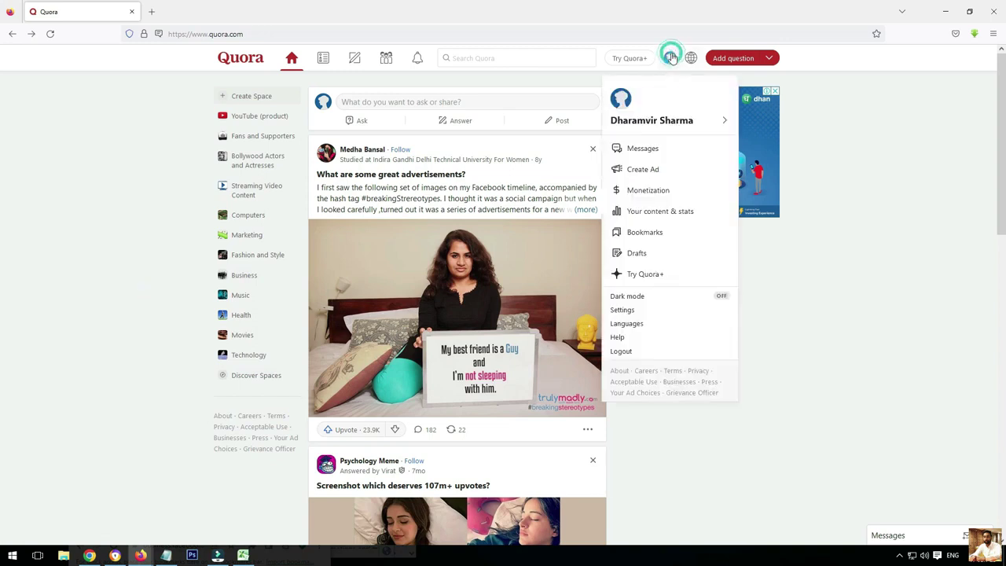
Open the new account's profile page in a new tab.
click(721, 118)
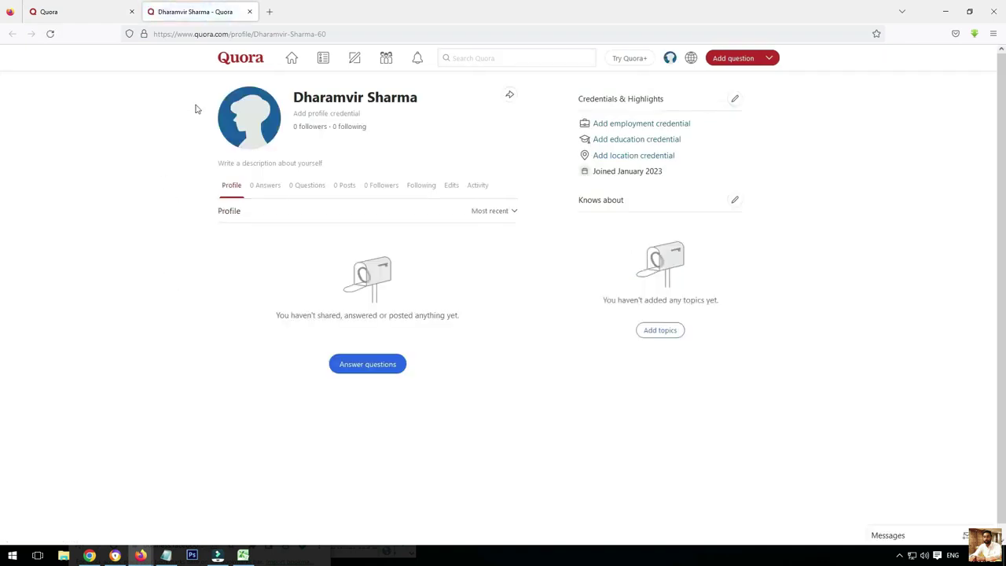
click(217, 61)
click(162, 146)
Review the Edit Name dialog and its name-change limit, then close it unchanged.
click(425, 102)
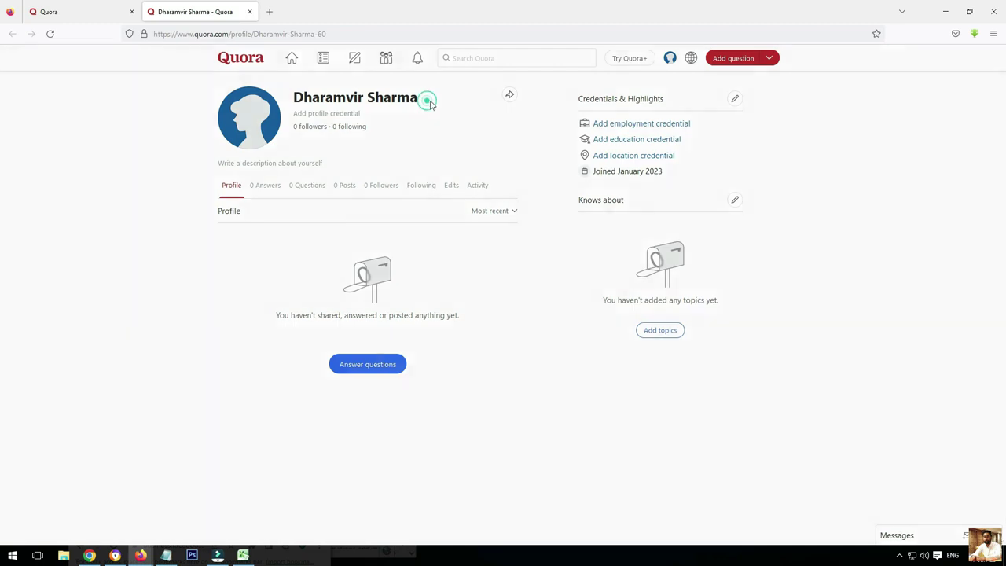
drag(437, 277, 322, 281)
click(435, 278)
drag(537, 278, 330, 281)
click(448, 279)
drag(352, 239, 489, 244)
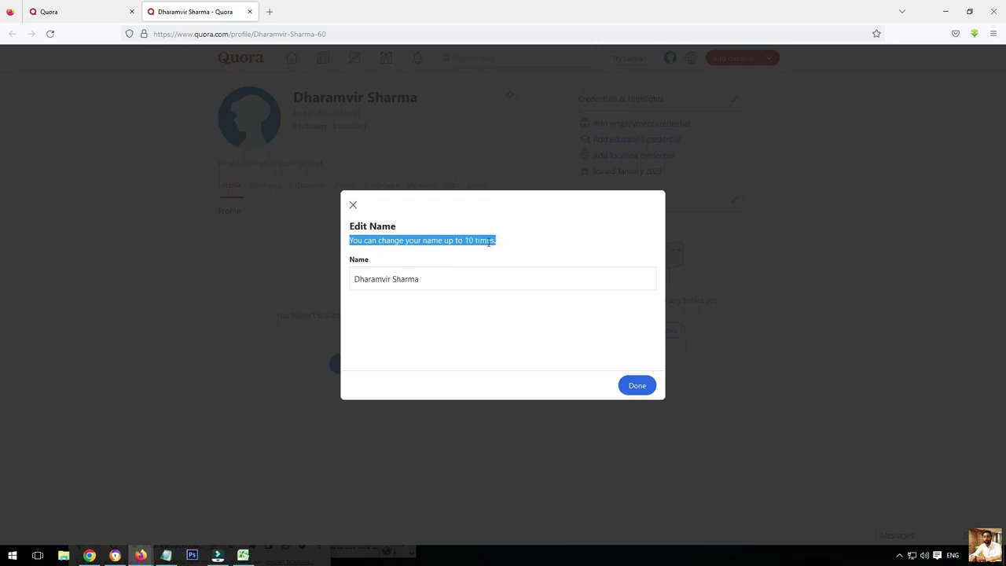
click(353, 205)
Browse the profile tabs: Answers, Questions, Posts, Followers, Following, Edits and Activity.
click(102, 225)
click(264, 187)
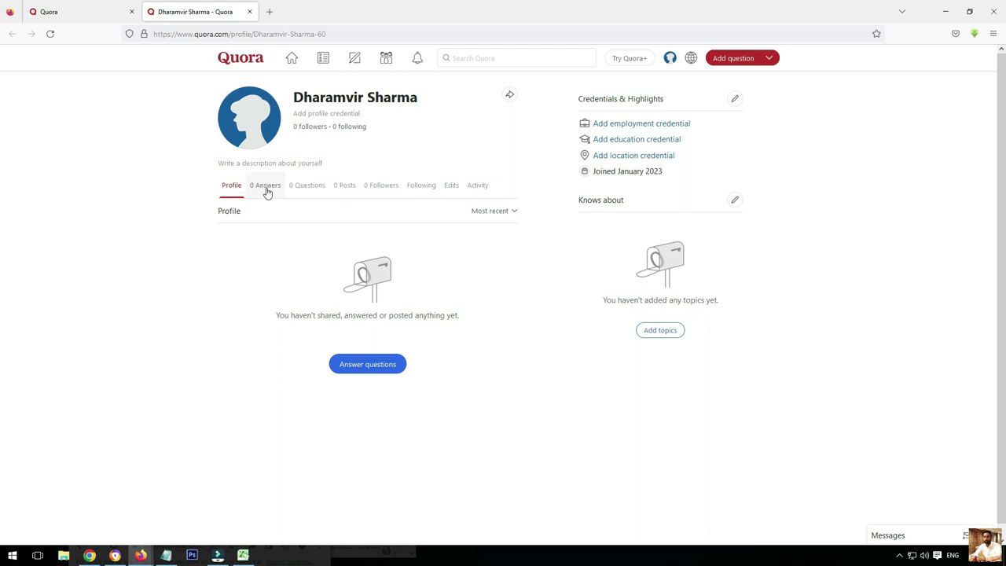
click(310, 187)
click(345, 187)
click(381, 187)
click(421, 187)
click(452, 187)
click(478, 186)
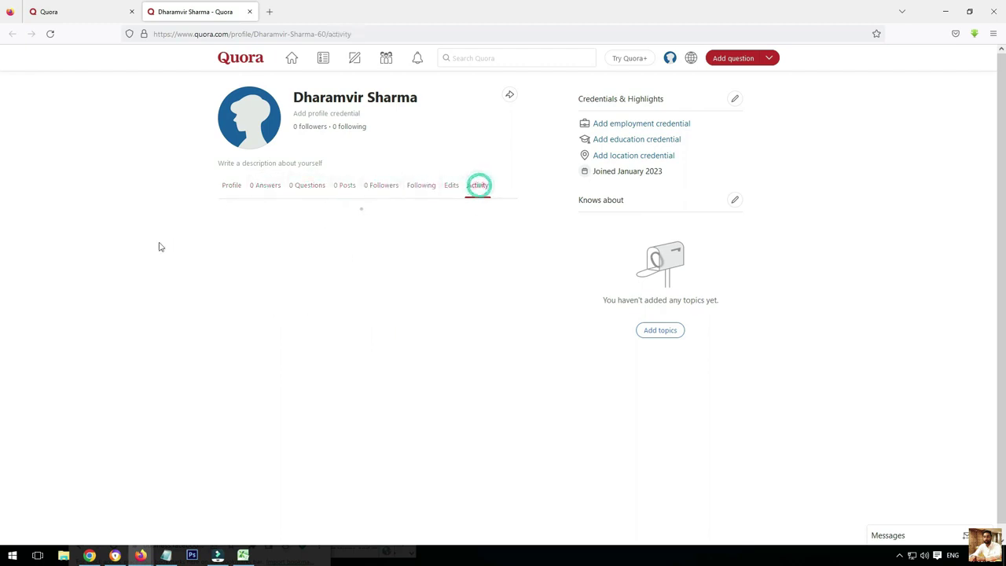
Open the Knows about editor to add topics the profile knows about.
click(158, 240)
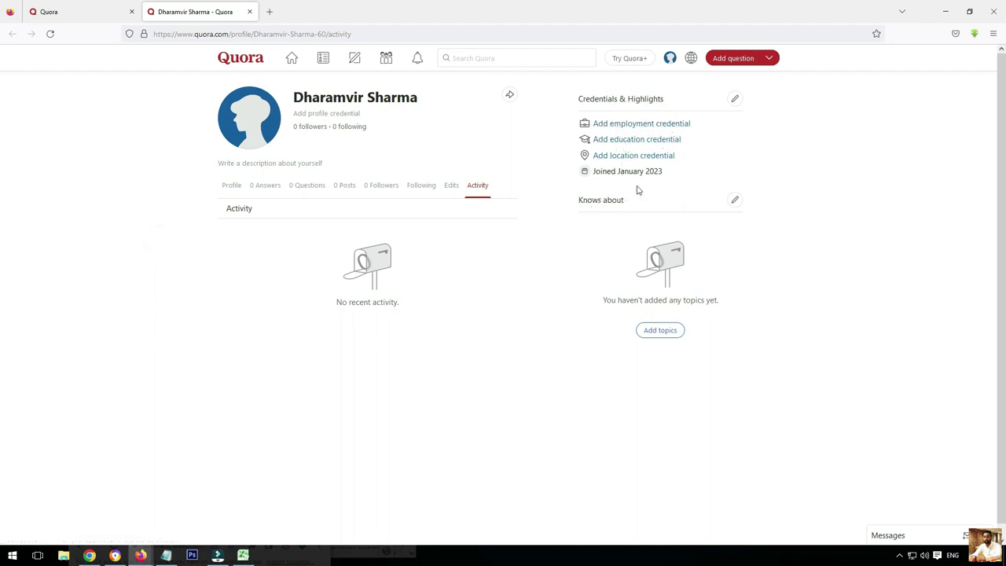
drag(580, 202, 633, 209)
click(162, 259)
click(732, 201)
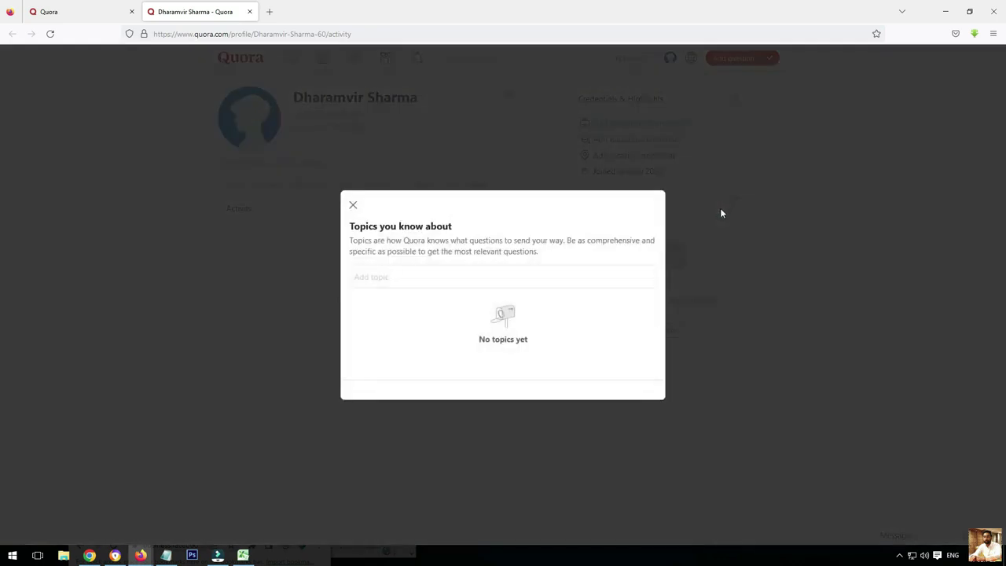
Search 'webdes', add Web Design to the known topics, and close the editor.
click(399, 279)
text(we)
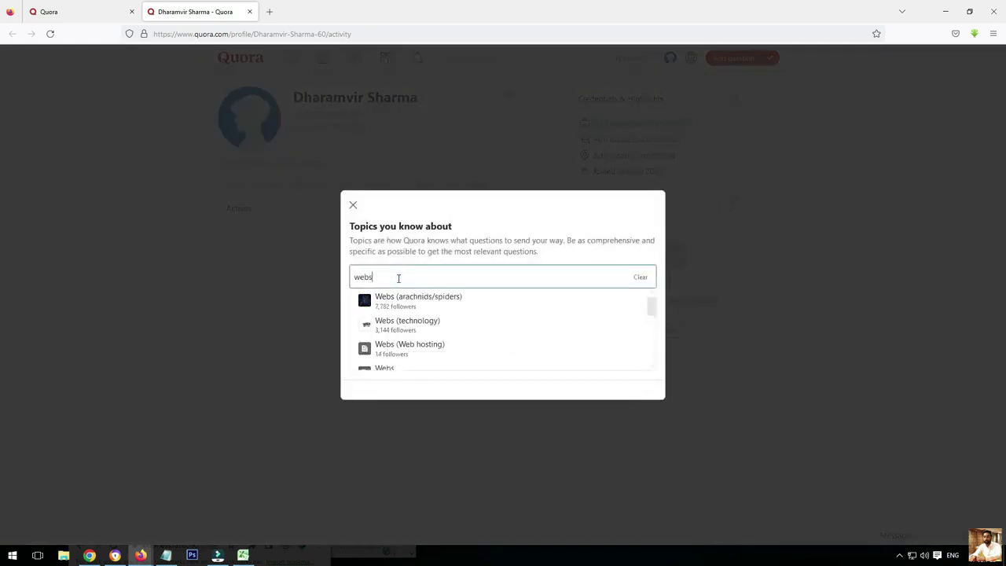
text(bdes)
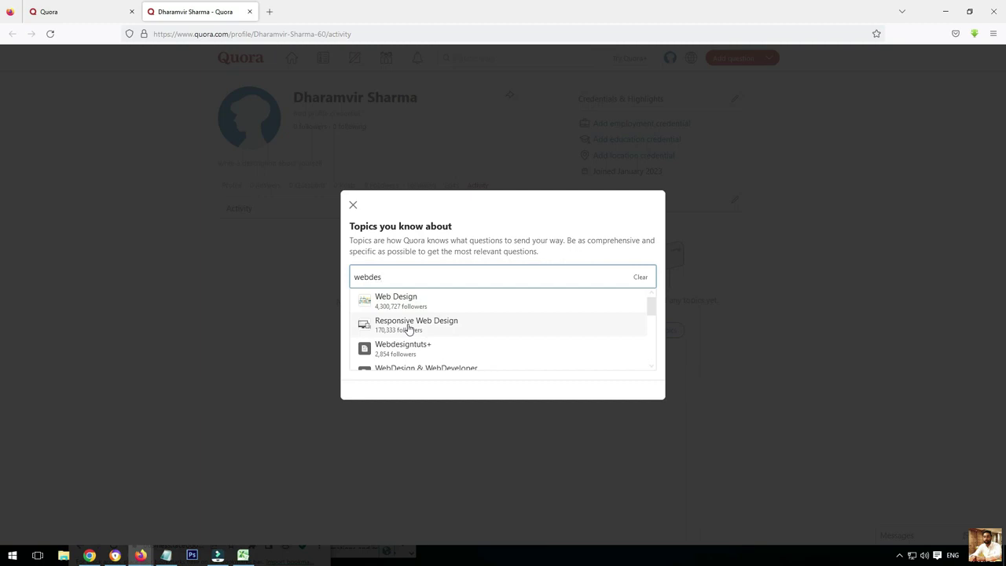
click(410, 311)
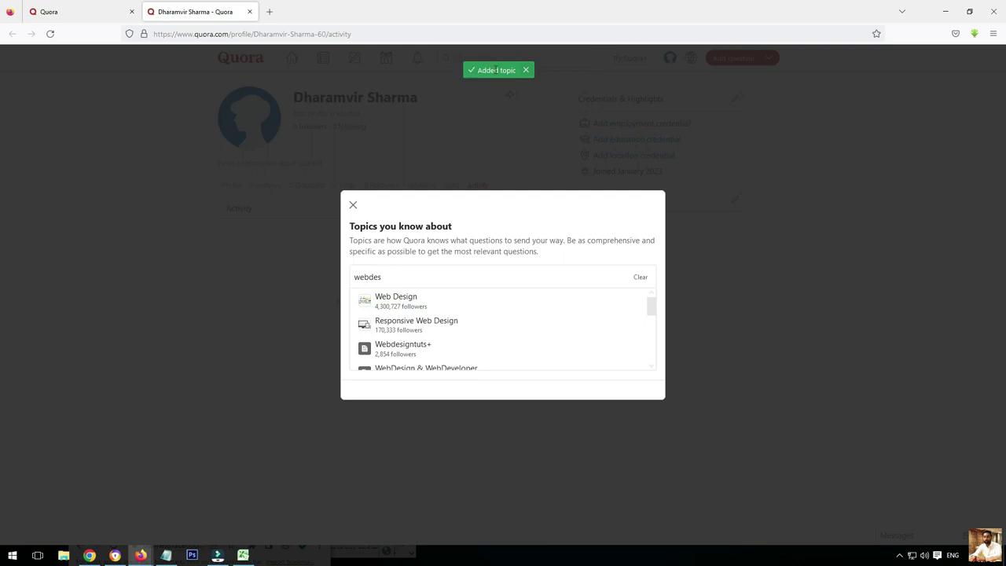
click(639, 276)
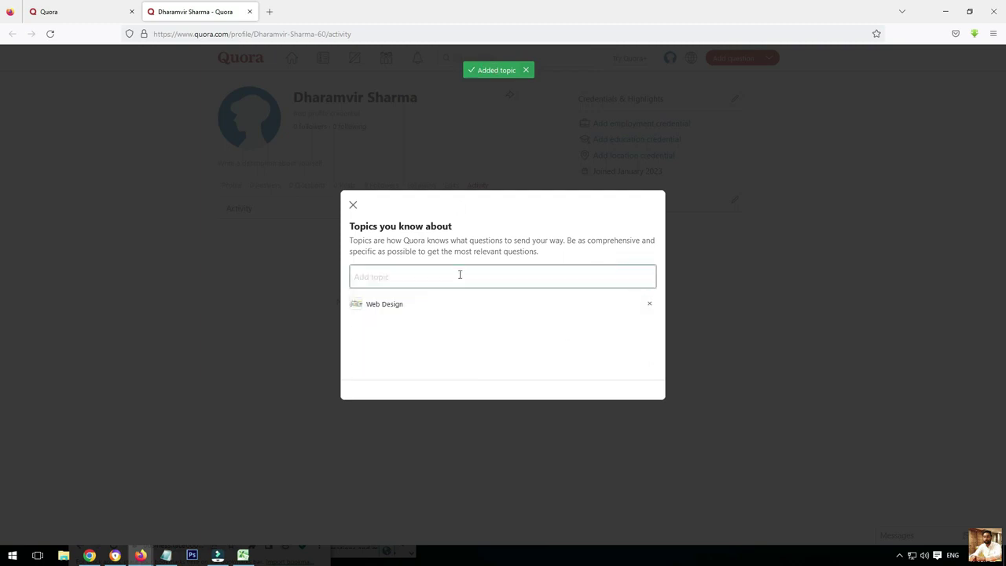
click(354, 207)
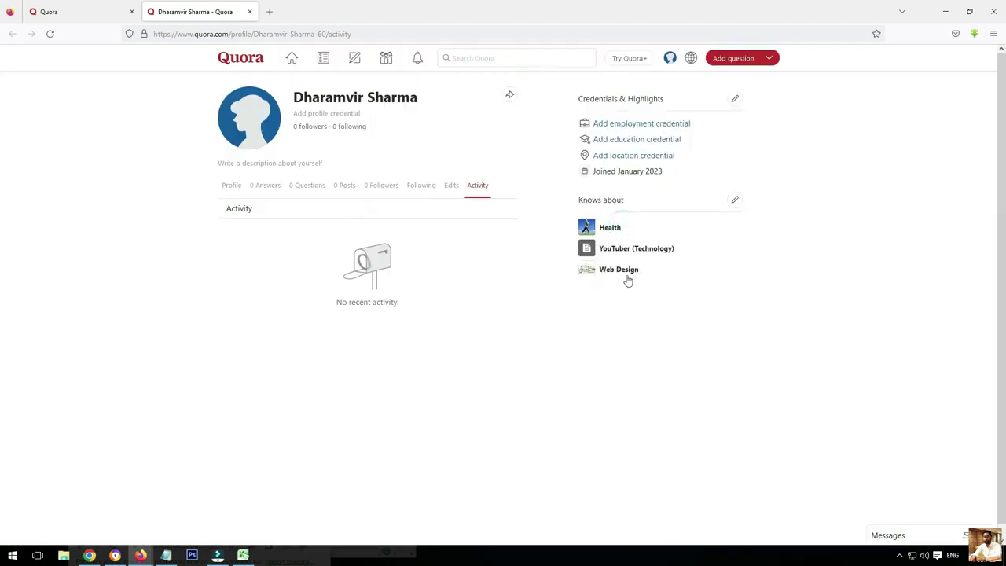
Visit the Spaces page, return to the home feed, and launch Create Space from the sidebar.
click(203, 355)
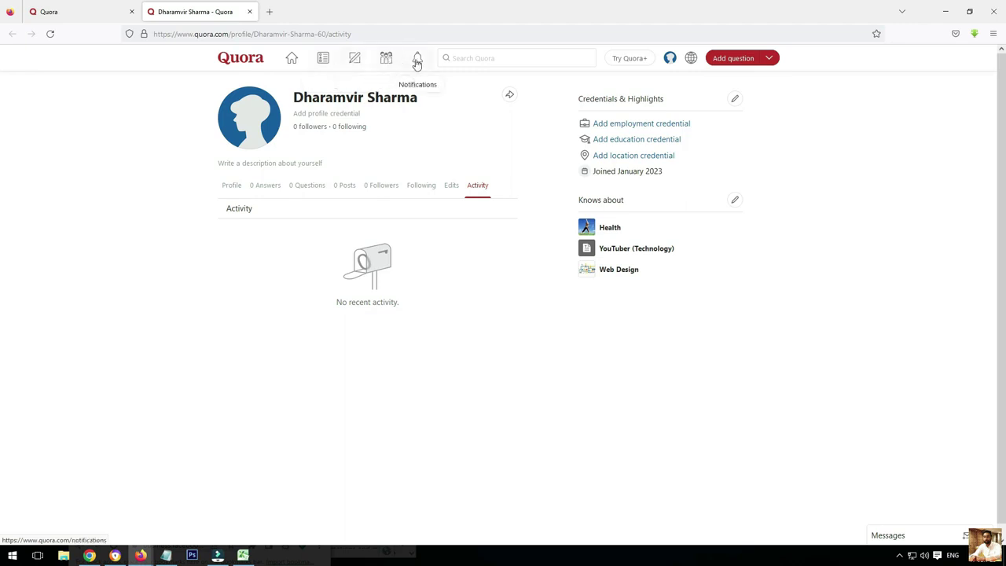
click(386, 60)
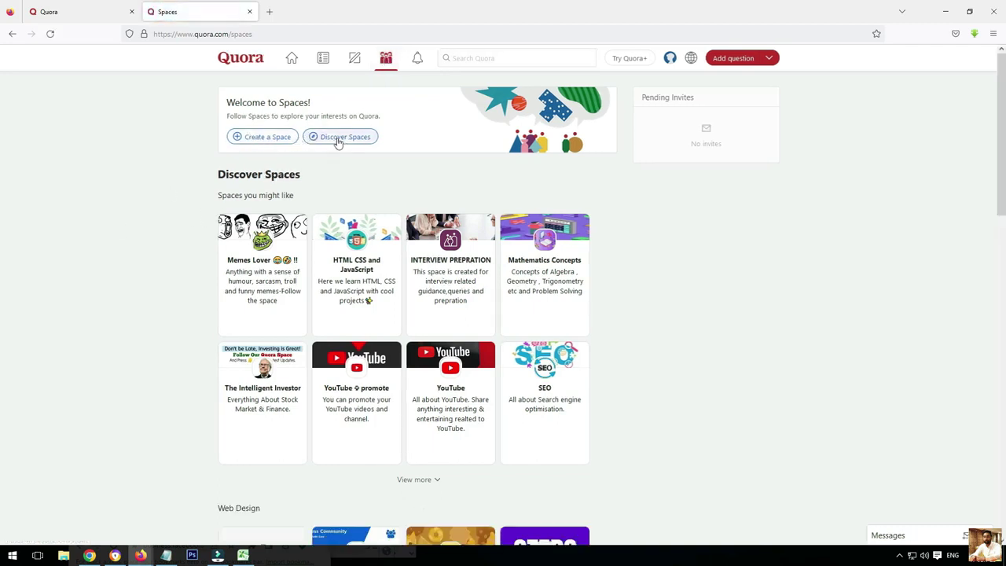
click(240, 58)
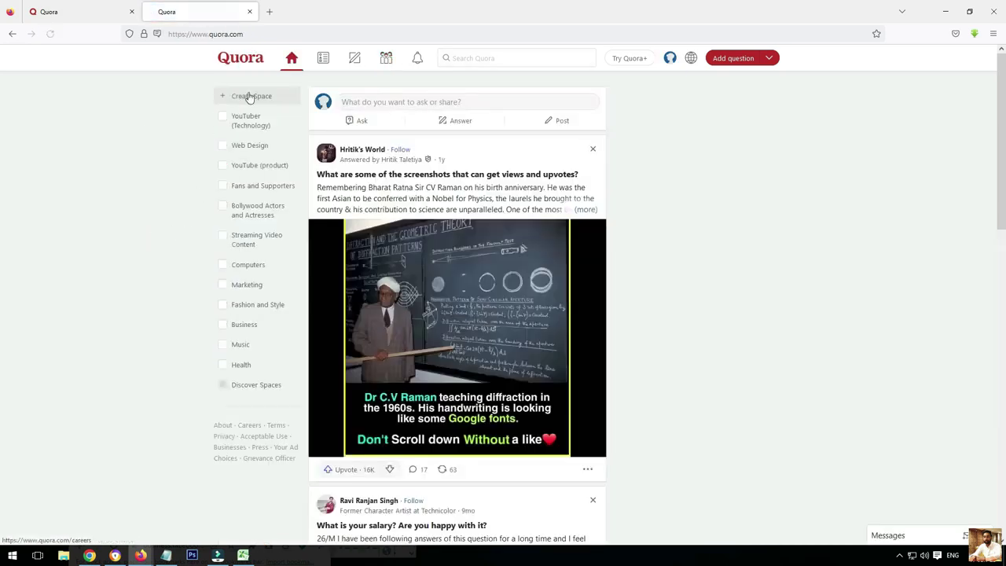
click(246, 101)
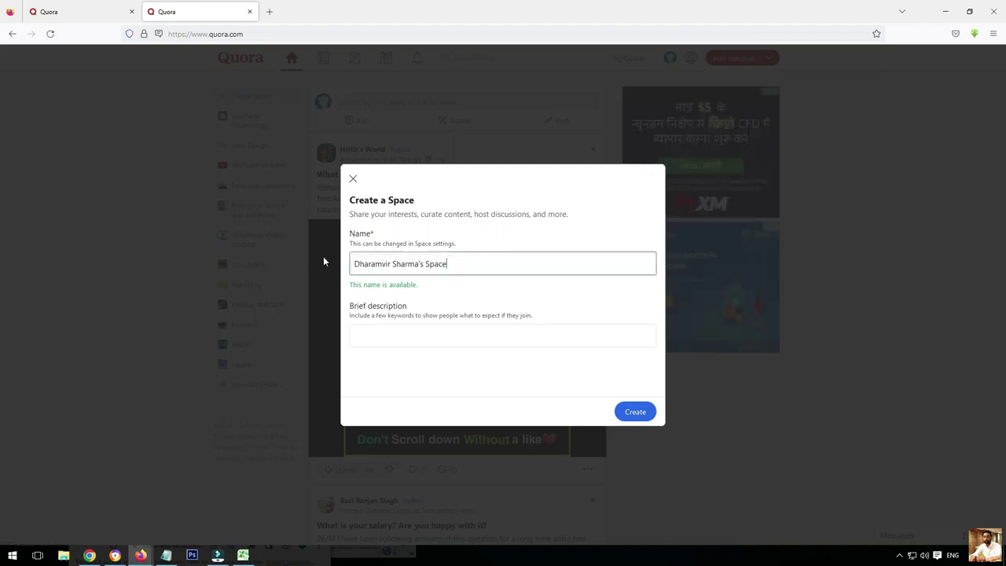
Replace the suggested Space name with 'Tech Talk With Dharamvir'.
drag(348, 217, 569, 214)
click(568, 213)
click(471, 265)
triple_click(471, 263)
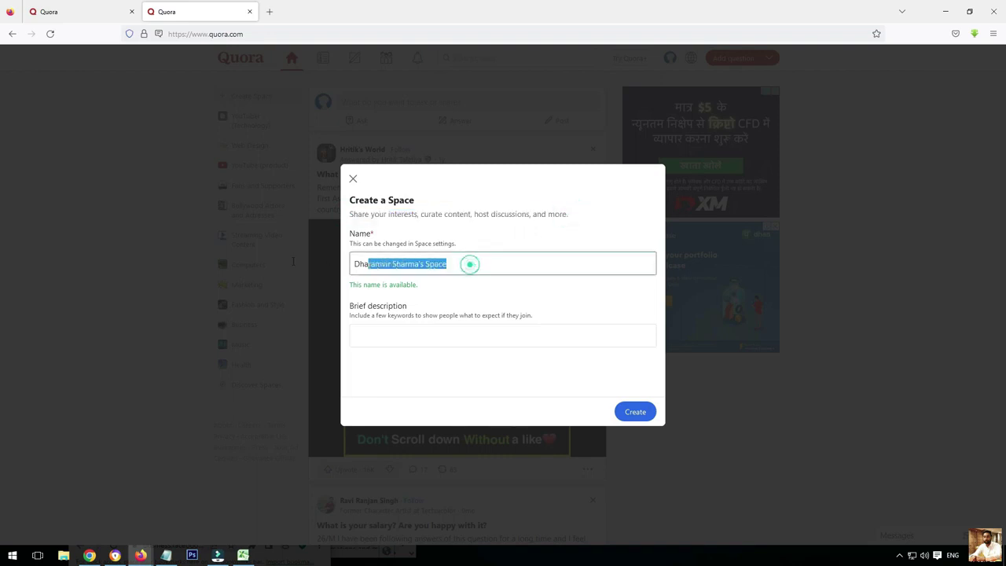
click(469, 269)
key(ctrl+a)
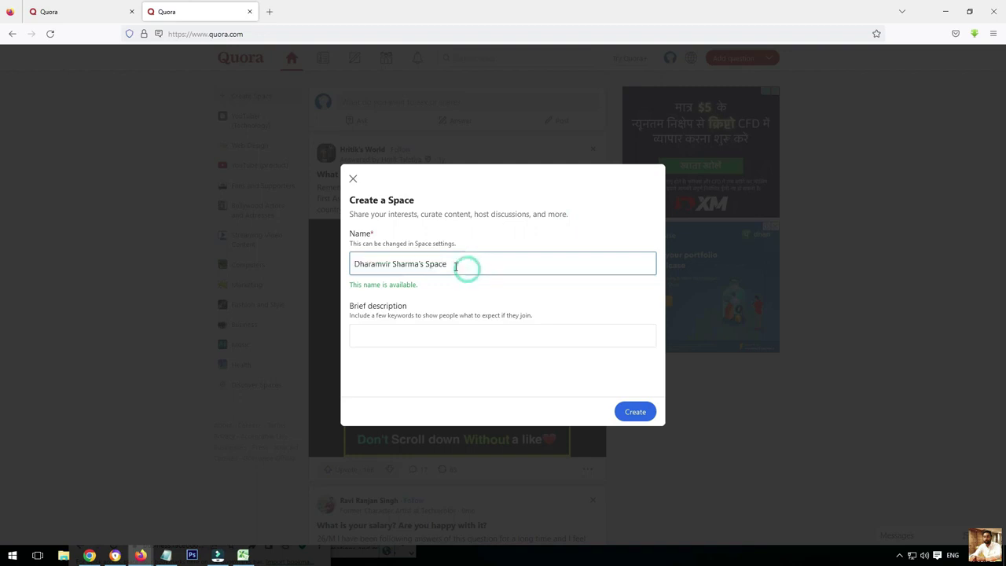
text(Tech Talk Wit)
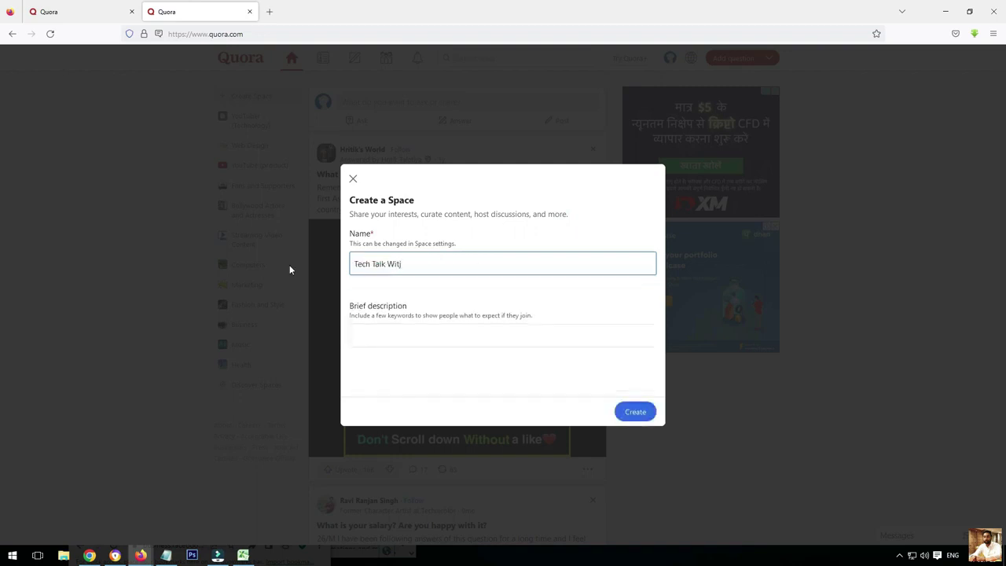
text(h Dharamvir)
click(411, 284)
click(411, 283)
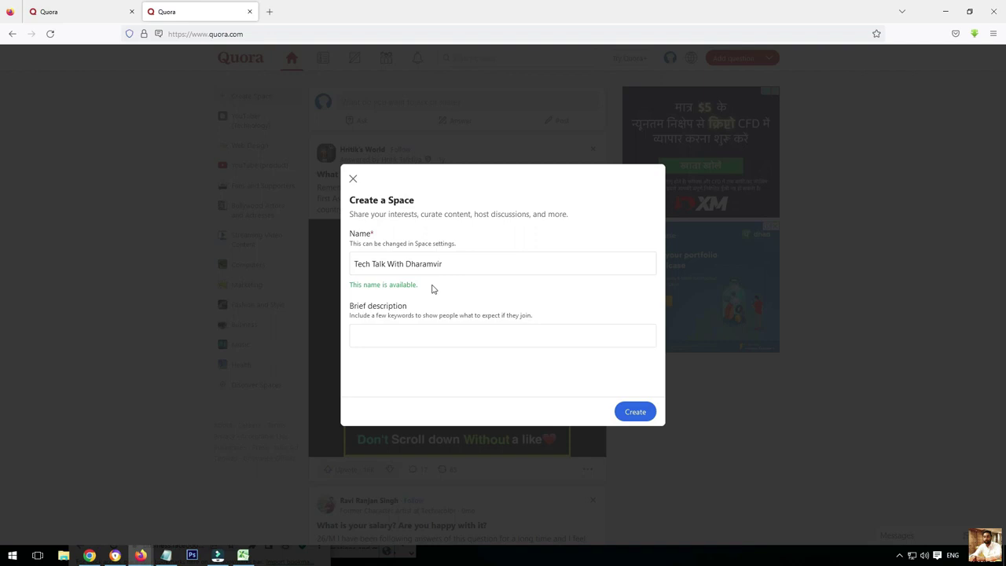
Add the description 'Hello Here You Can Learn More About Technology and Software, YouTube Video' and create the Space.
click(397, 335)
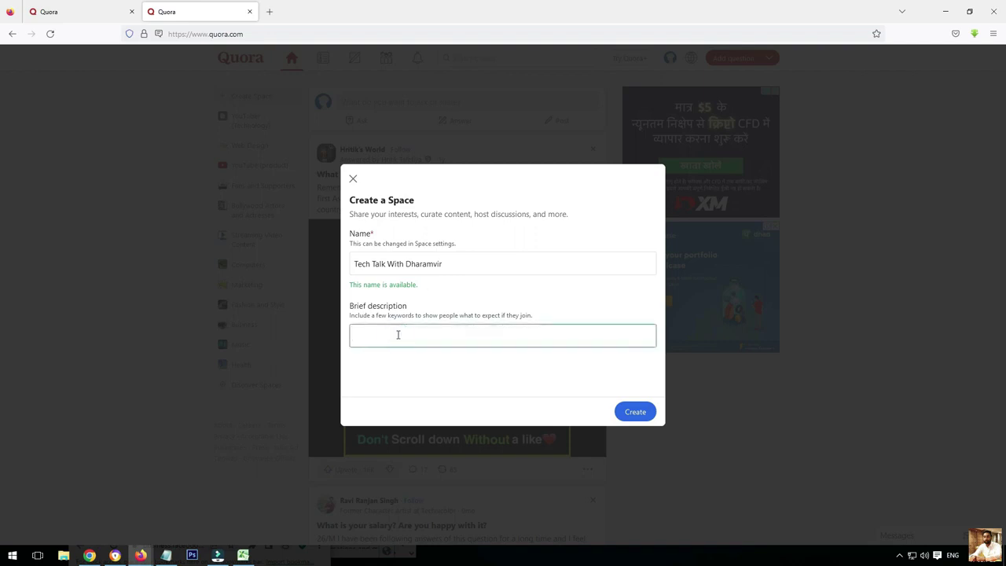
text(Hello Here You Can Learn More About Technology and Software, Youtube Video)
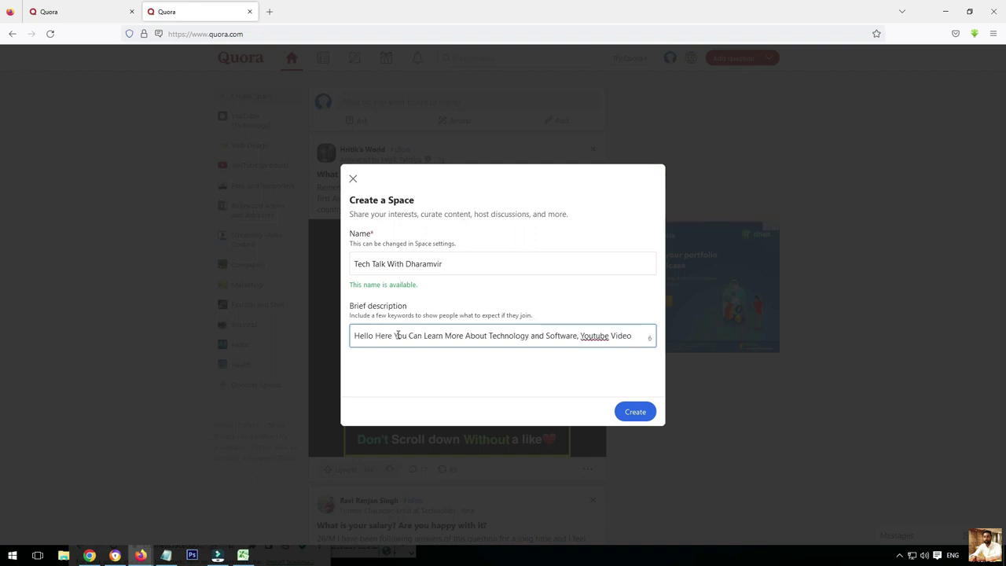
right_click(600, 333)
click(661, 91)
click(636, 334)
click(633, 417)
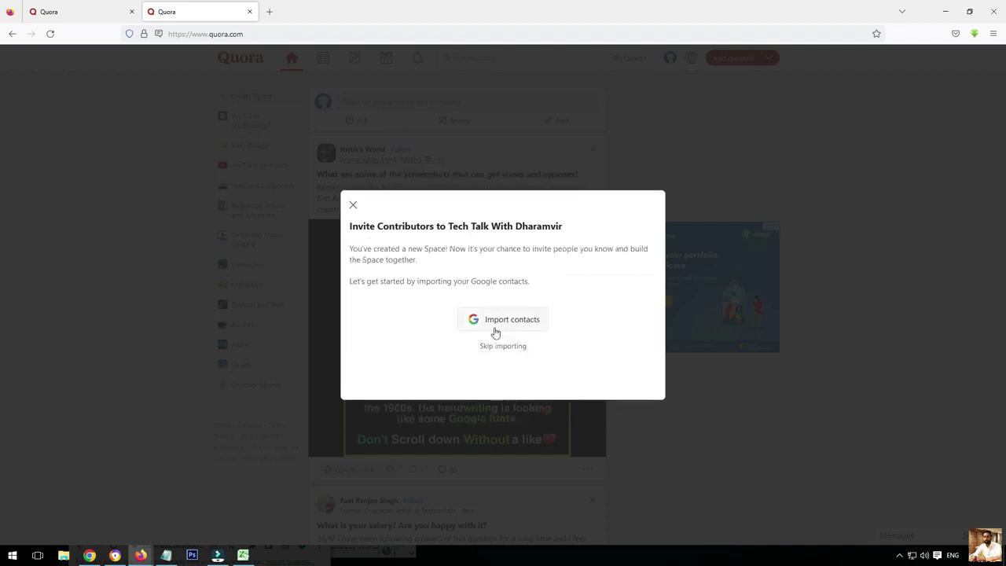
Skip importing Google contacts and skip inviting contributors to land on the new Space page.
drag(348, 234, 582, 230)
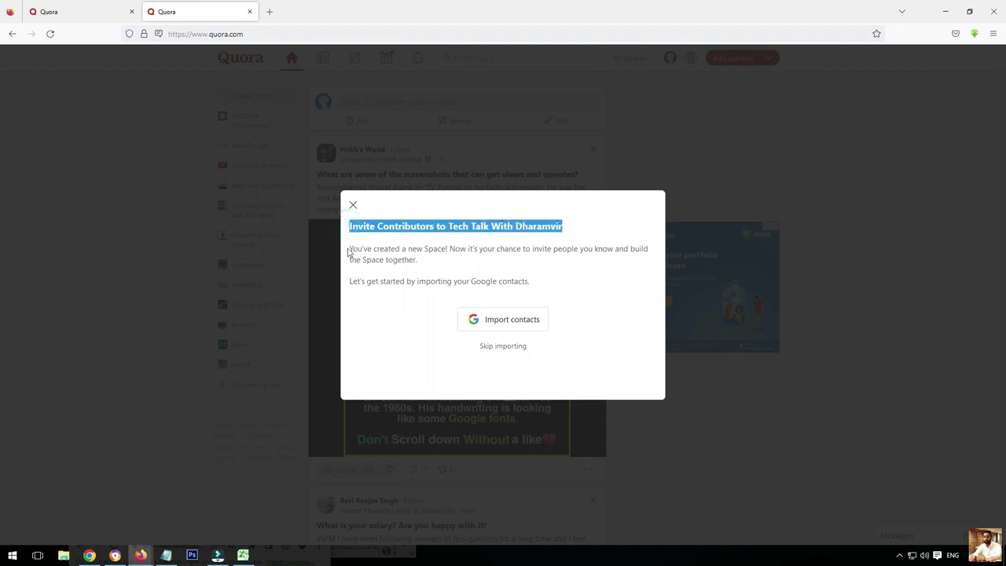
drag(348, 251, 474, 267)
click(417, 286)
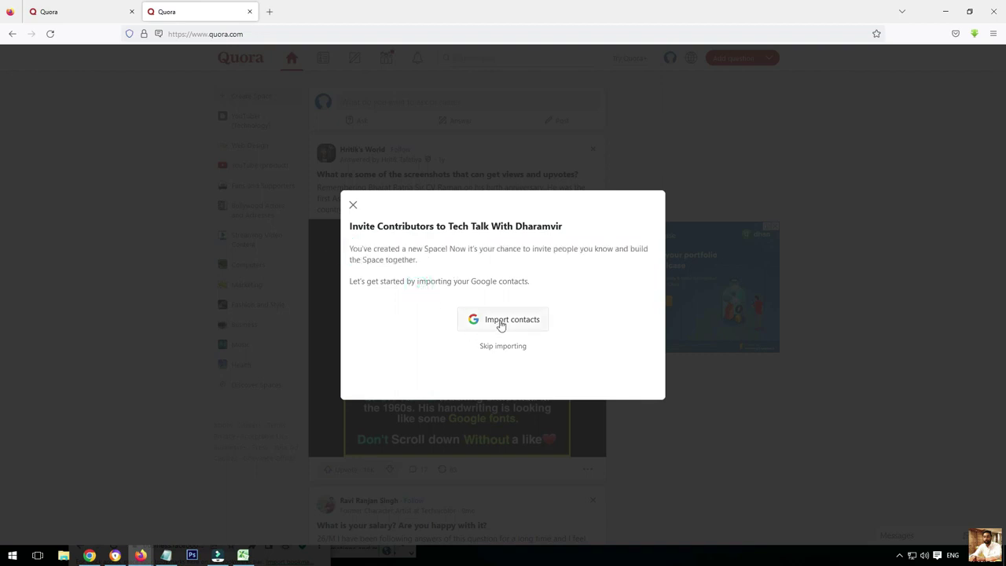
click(503, 348)
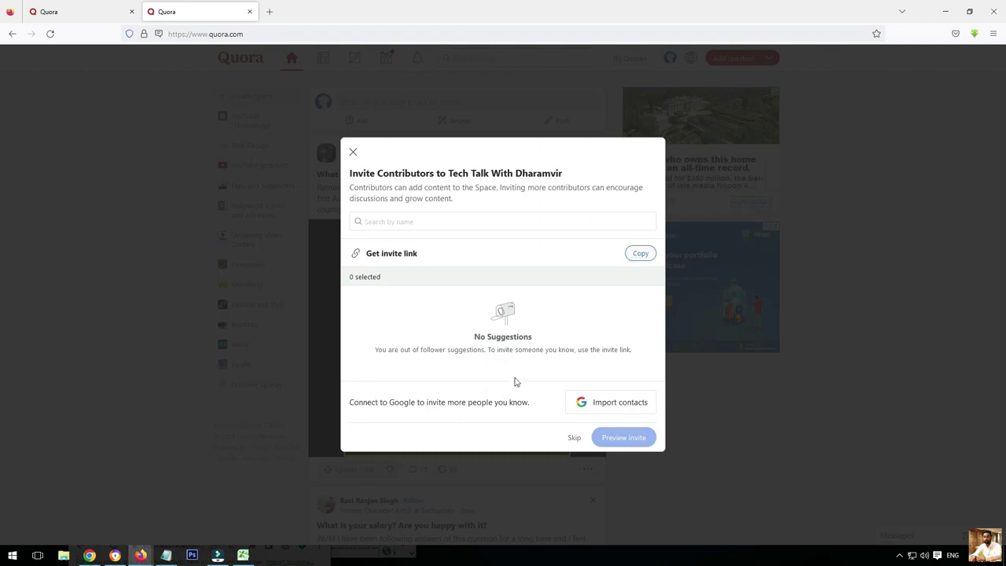
drag(346, 403, 540, 414)
click(575, 439)
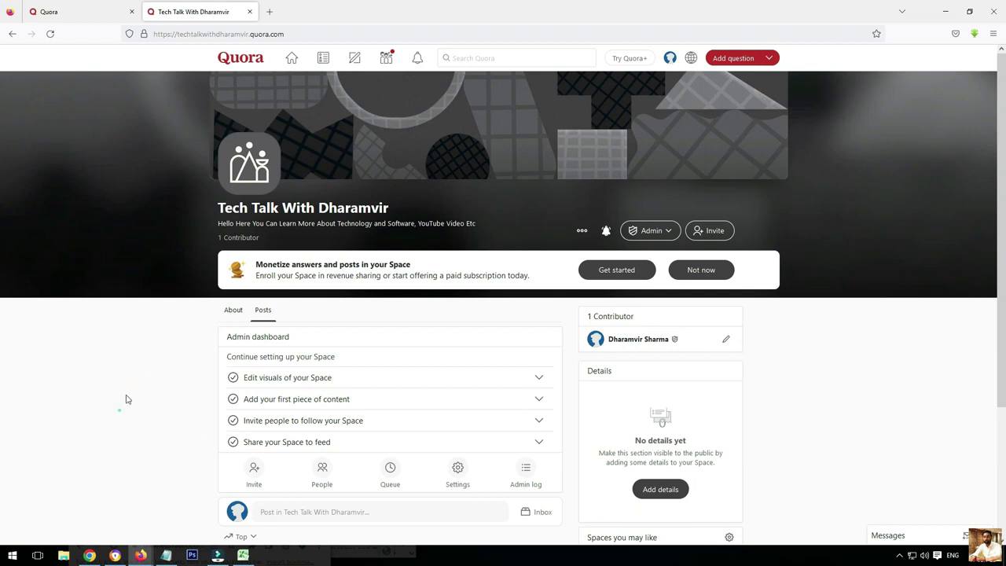
Review the Space page, highlighting its title and monetize banner, and check its extra options.
scroll(133, 364, down, 2)
scroll(134, 365, up, 2)
drag(212, 206, 397, 208)
click(110, 378)
drag(255, 265, 414, 268)
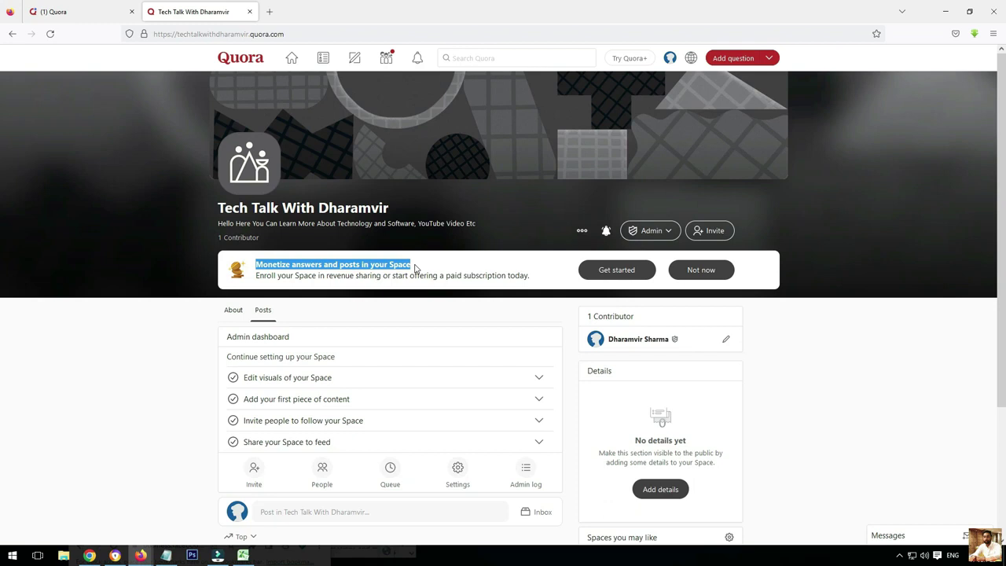
click(139, 382)
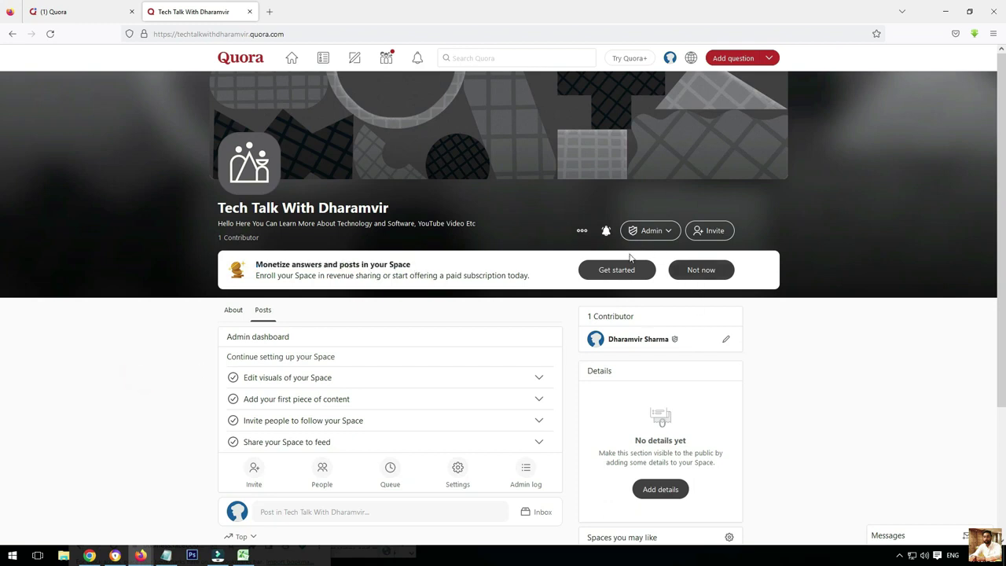
click(670, 231)
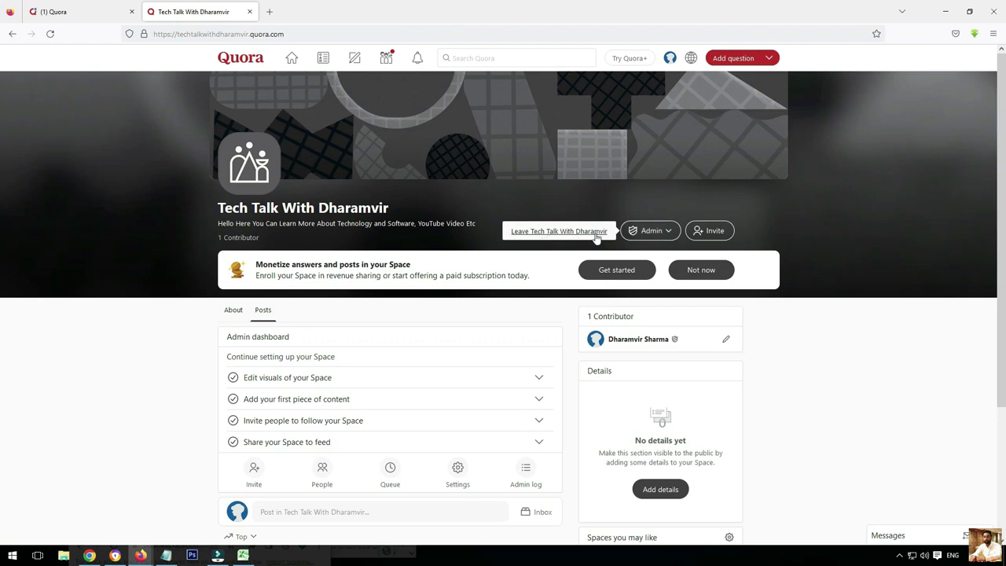
click(97, 406)
Scroll through the About section's People lists, then switch to the home feed's KB/MB/GB/TB question.
click(233, 310)
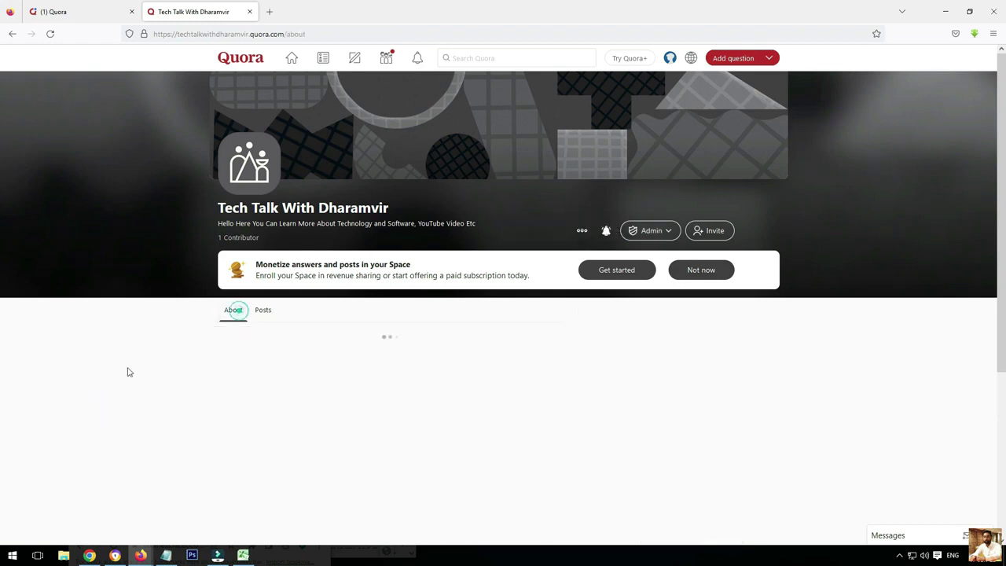
scroll(131, 373, down, 5)
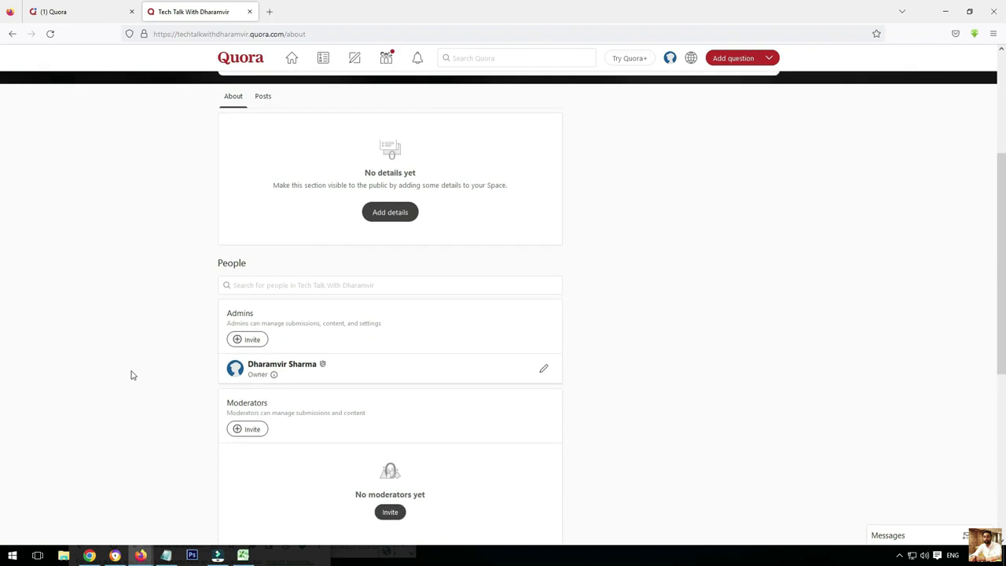
scroll(132, 375, down, 5)
click(135, 374)
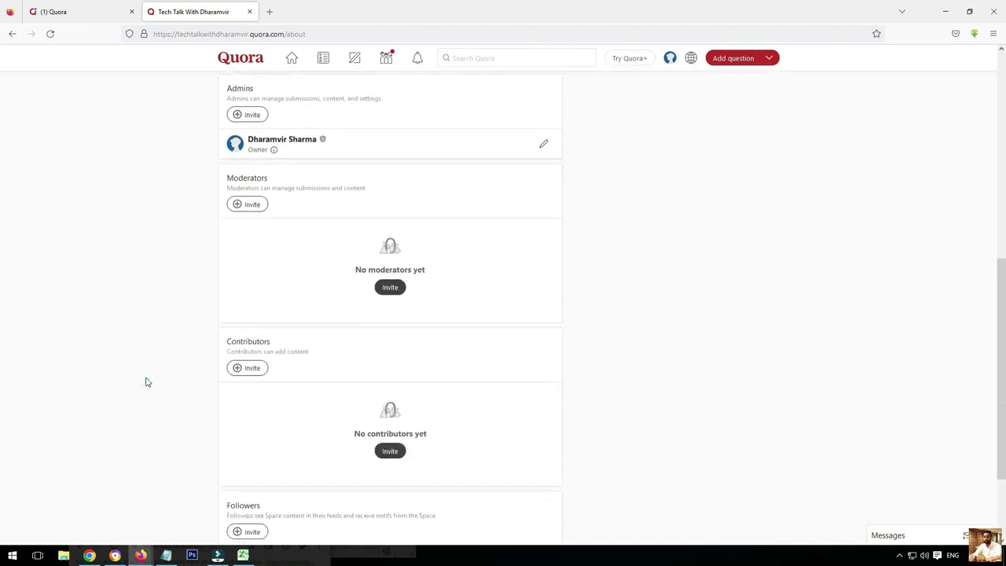
scroll(148, 383, down, 3)
scroll(150, 385, up, 5)
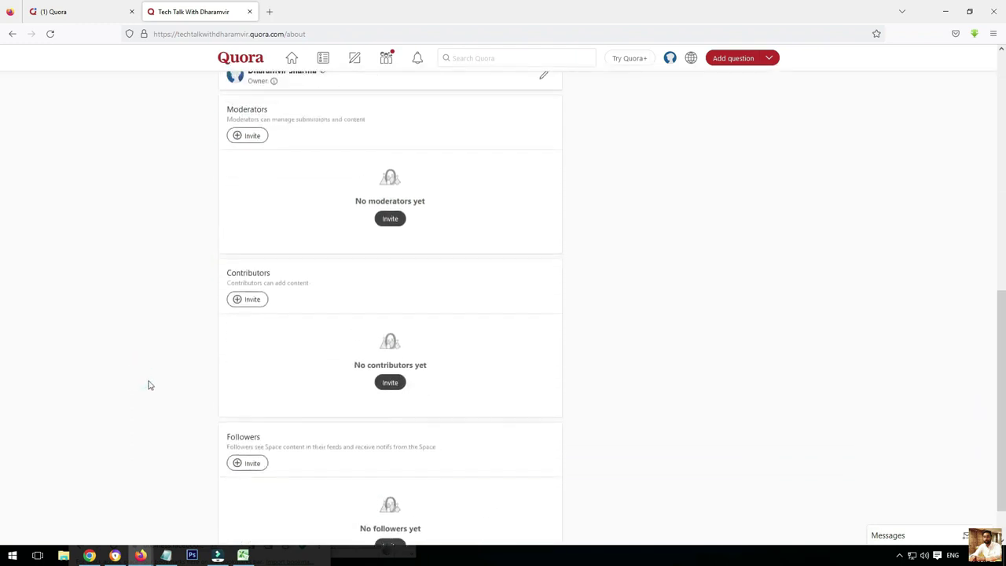
click(173, 396)
scroll(174, 399, up, 8)
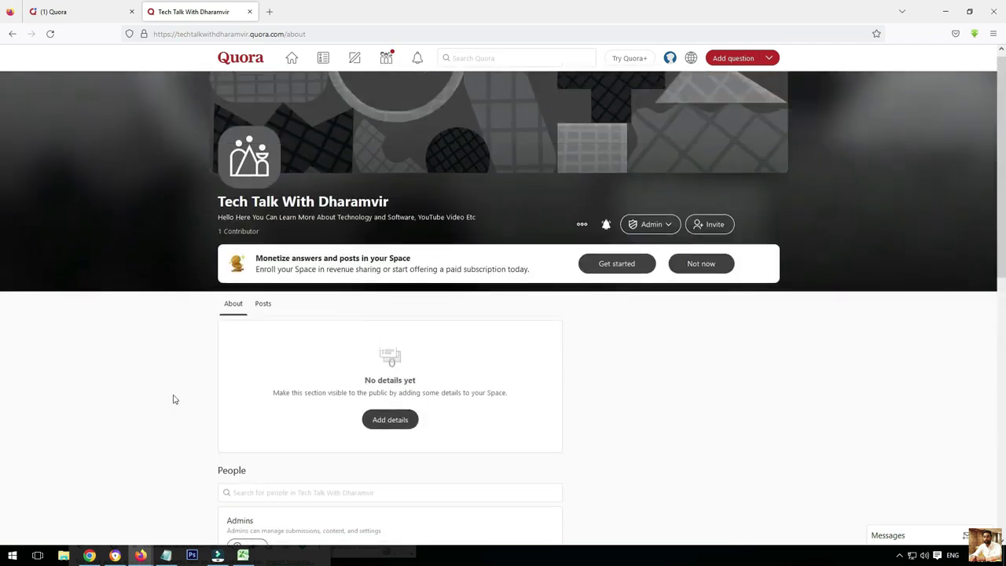
click(166, 433)
key(ctrl+shift+Tab)
drag(316, 204, 503, 202)
Scroll the home feed, then back on the Tech Talk Space expand 'Edit visuals of your Space'.
click(109, 321)
scroll(133, 328, down, 3)
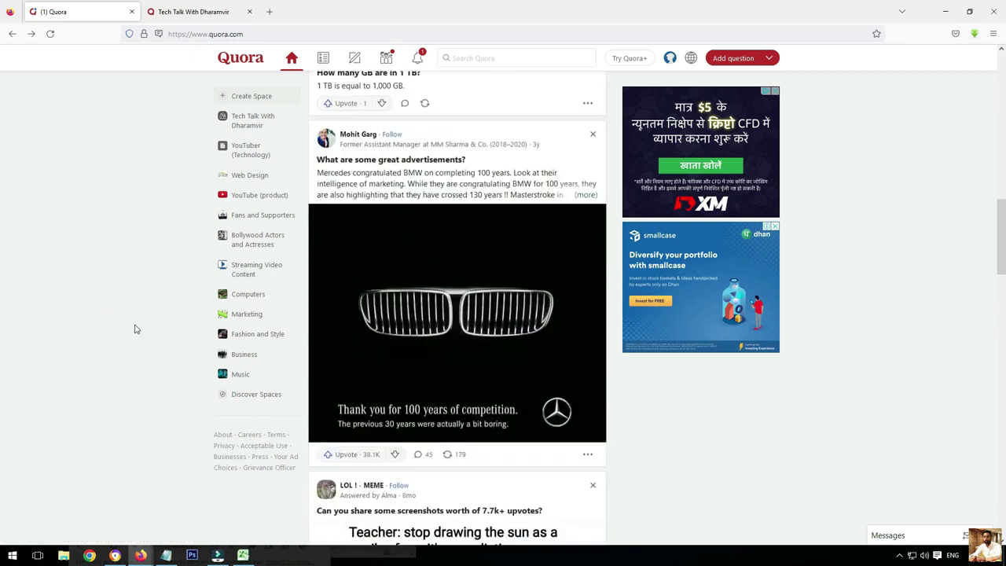
scroll(134, 328, down, 4)
click(135, 326)
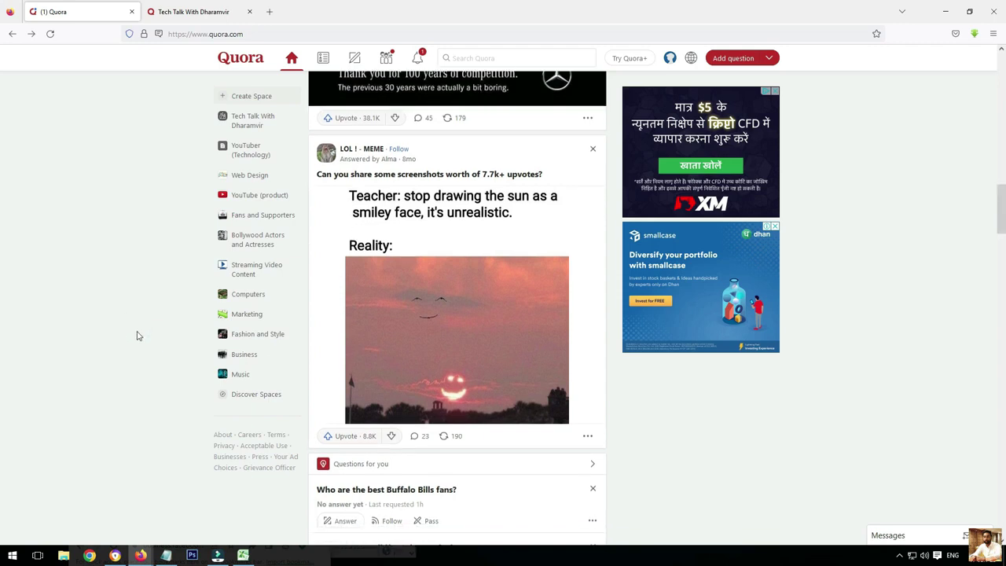
scroll(137, 335, down, 8)
click(137, 335)
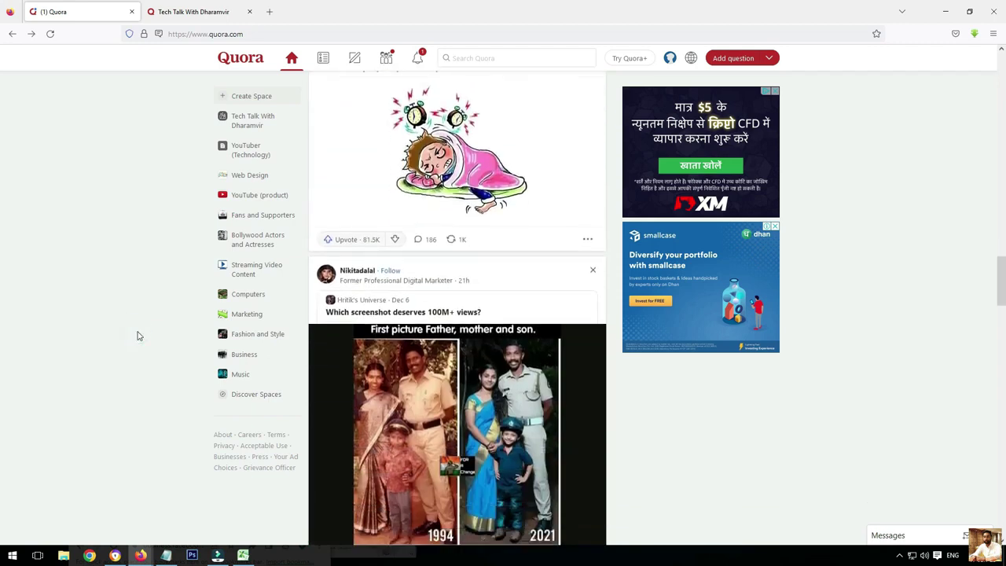
scroll(137, 336, down, 1)
click(137, 336)
scroll(137, 335, down, 2)
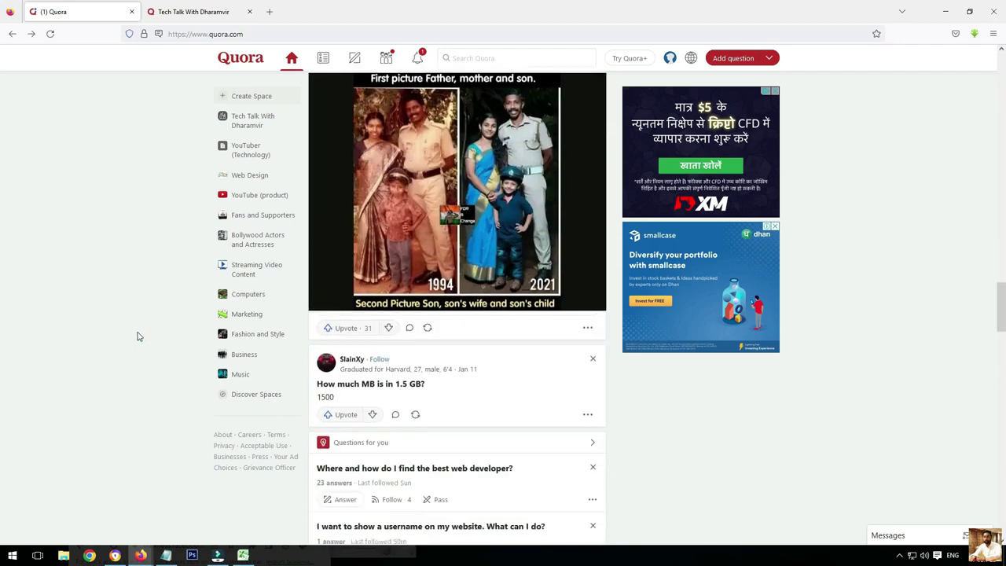
key(ctrl+Tab)
click(256, 381)
Open the Space visuals editor briefly and close it without changes.
click(267, 404)
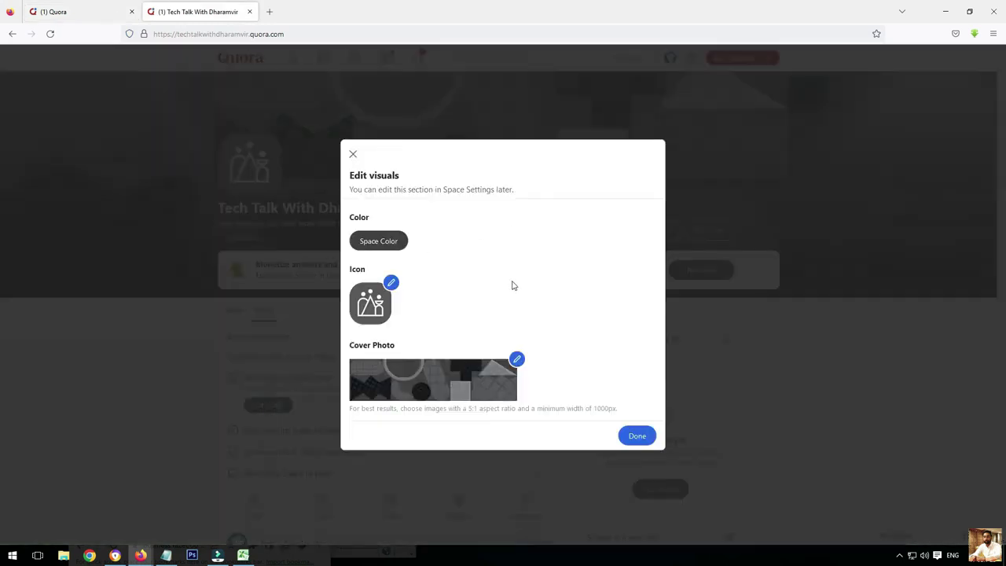
click(353, 157)
click(144, 443)
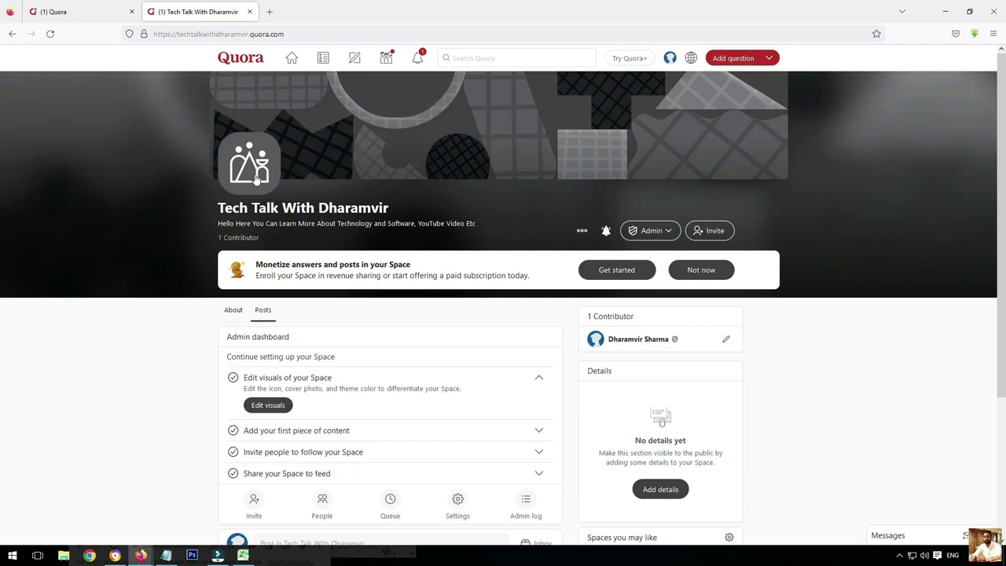
click(129, 412)
Set the Space Color to pink (after trying green) and save the visuals with Done.
click(275, 405)
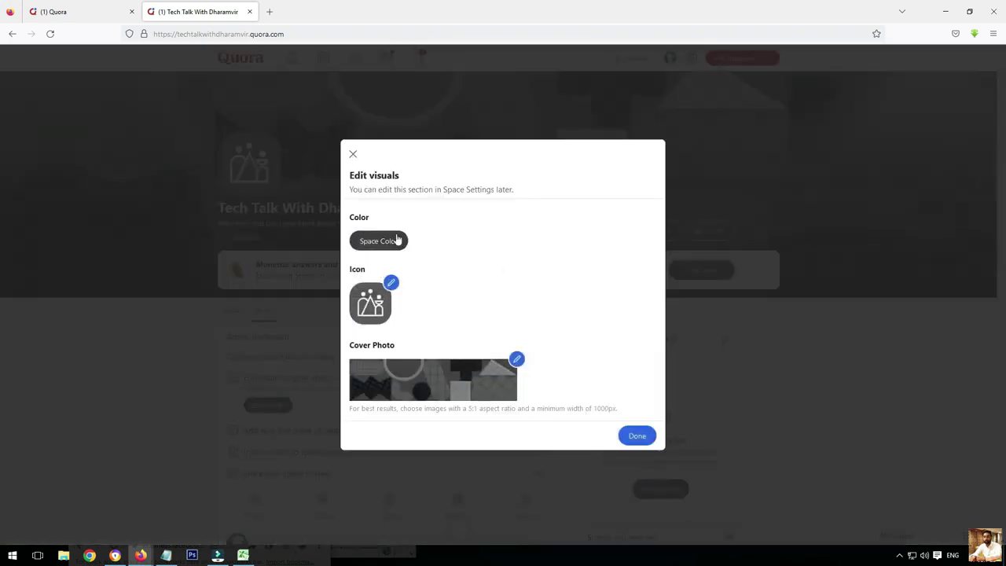
click(388, 241)
click(431, 243)
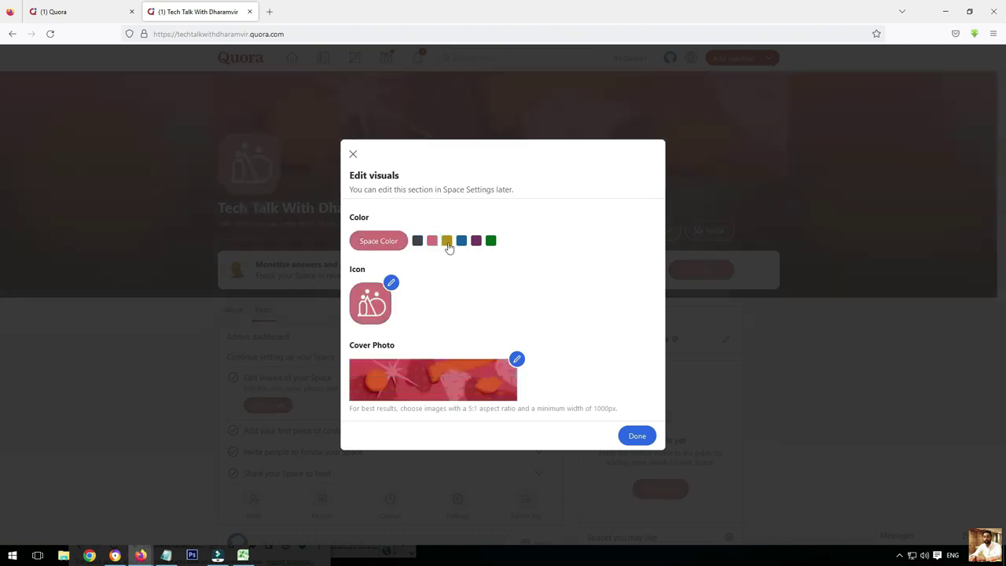
click(491, 240)
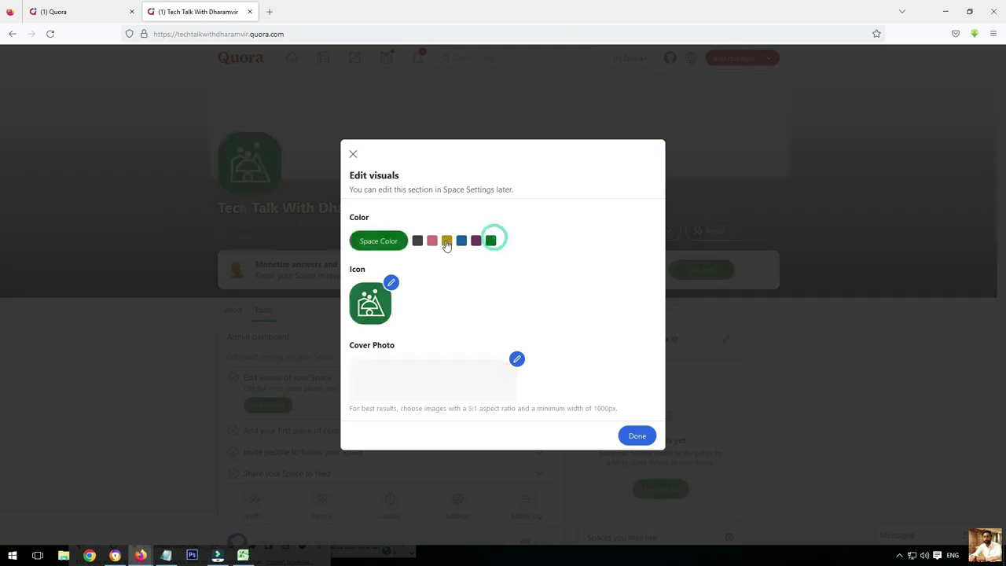
click(432, 240)
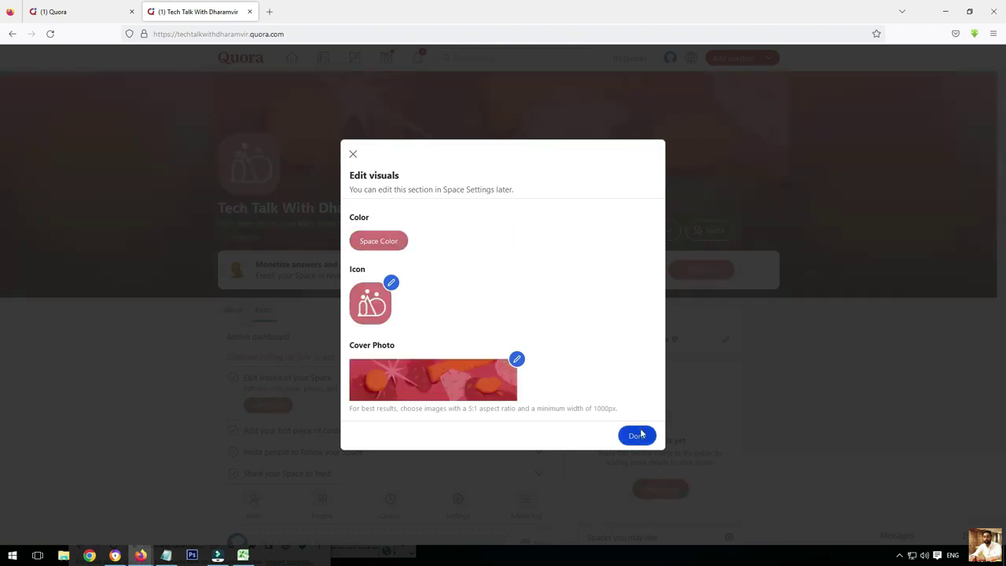
click(637, 436)
click(134, 345)
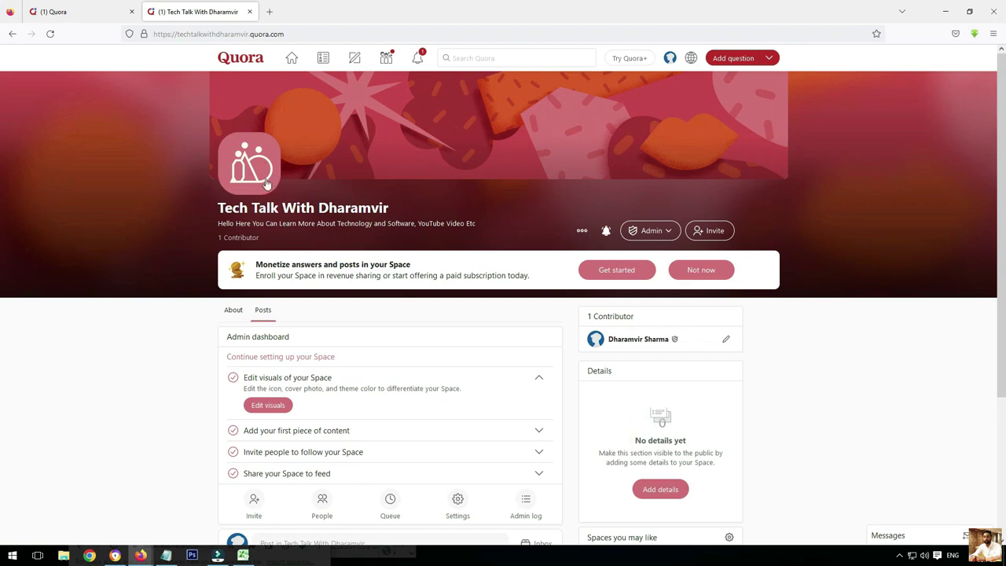
scroll(228, 157, down, 1)
mouse_move(218, 177)
mouse_down()
mouse_move(397, 182)
mouse_move(220, 187)
mouse_up()
key(ctrl+c)
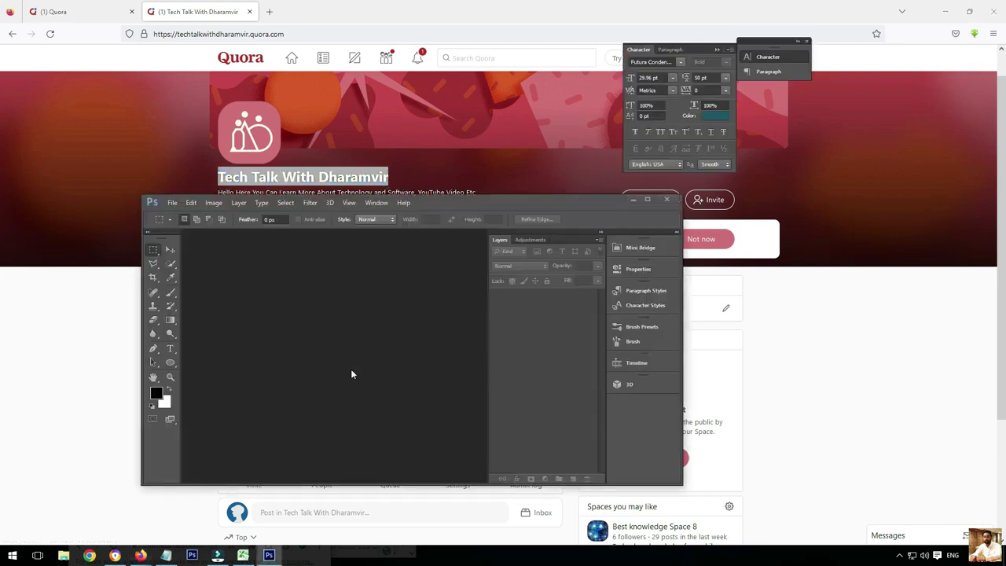
Create a 250 by 250 Photoshop document and paste the Space name as text.
key(ctrl+n)
double_click(470, 190)
text(250)
key(Tab)
text(250)
key(Return)
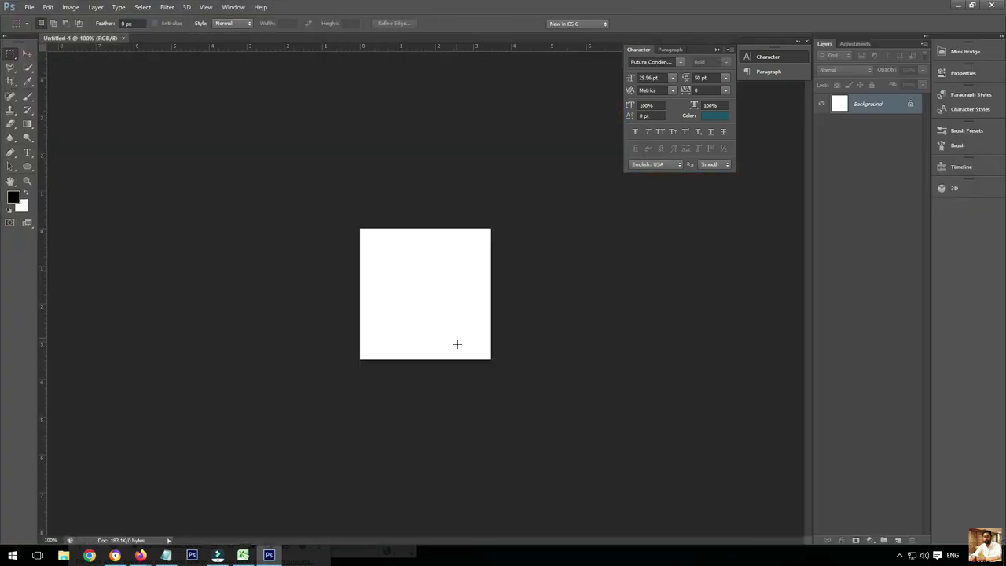
key(t)
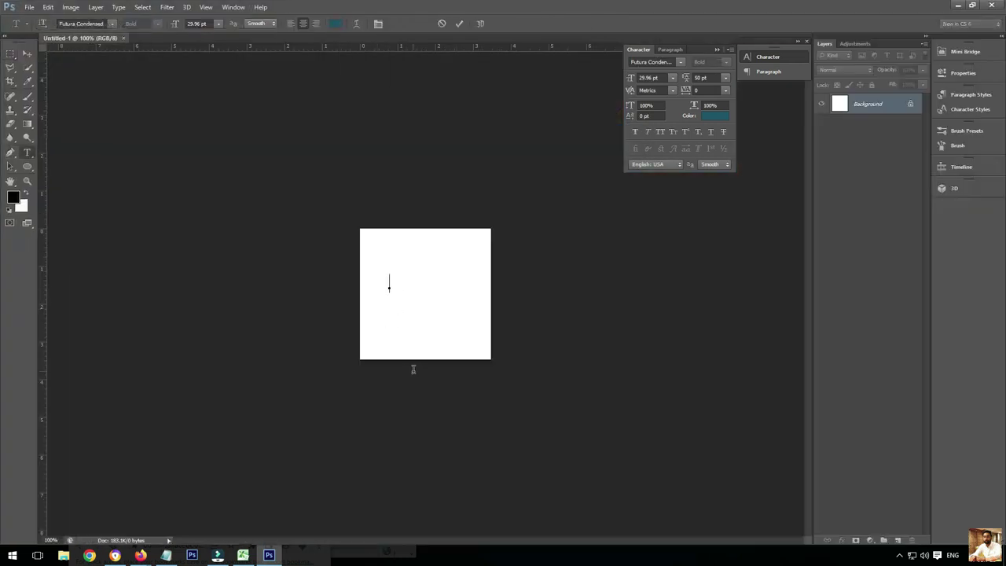
click(389, 283)
key(ctrl+v)
key(ctrl+Return)
Split the title onto two lines after 'Talk', tighten the line spacing and centre it.
key(v)
key(ctrl+t)
drag(458, 297, 494, 305)
key(Return)
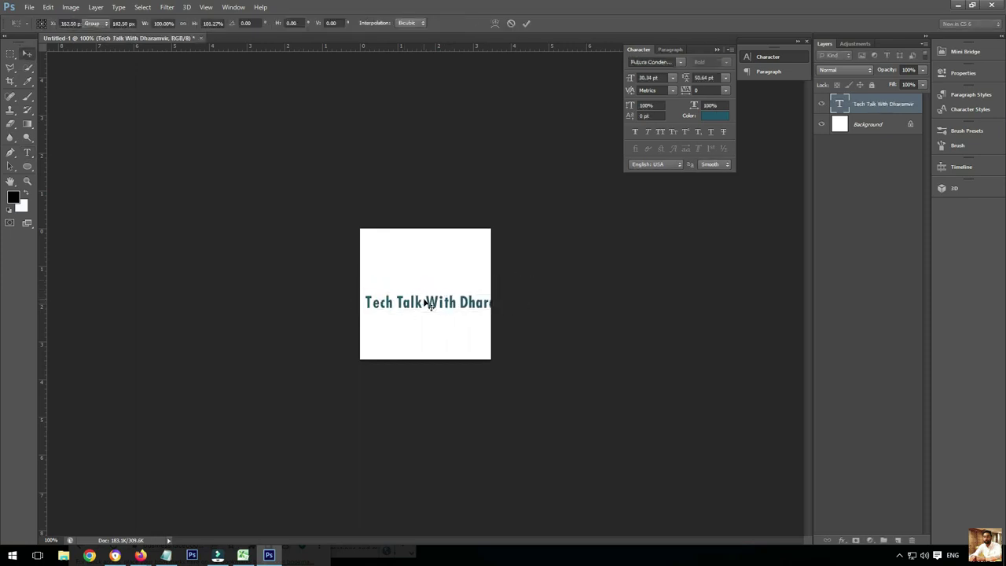
key(t)
click(425, 303)
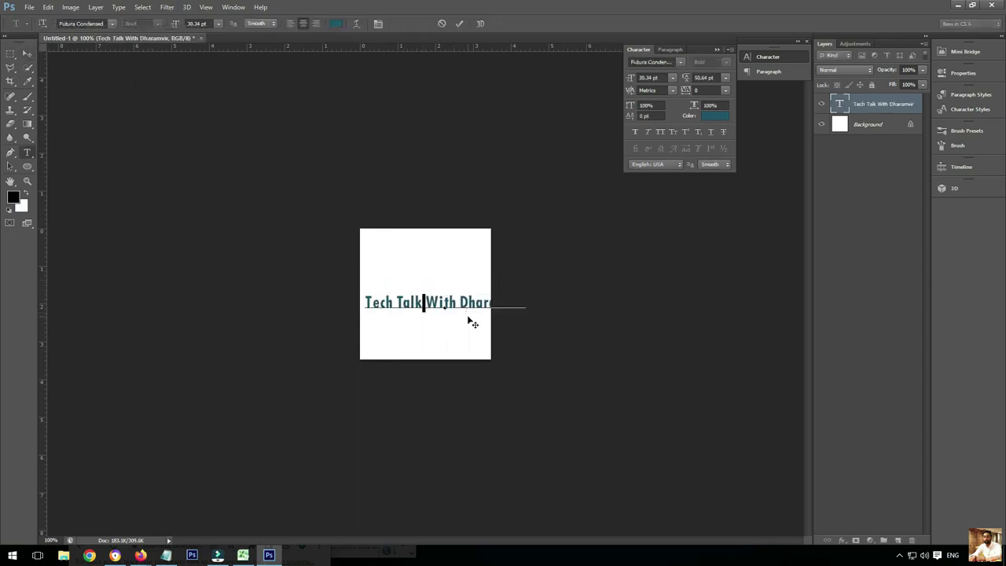
key(Return)
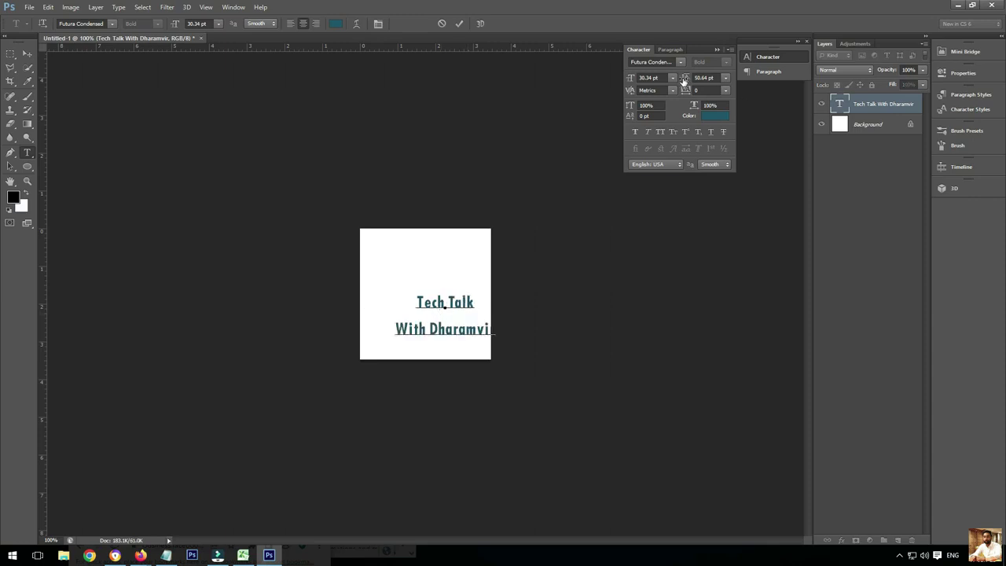
drag(686, 77, 668, 78)
click(26, 53)
drag(442, 314, 422, 297)
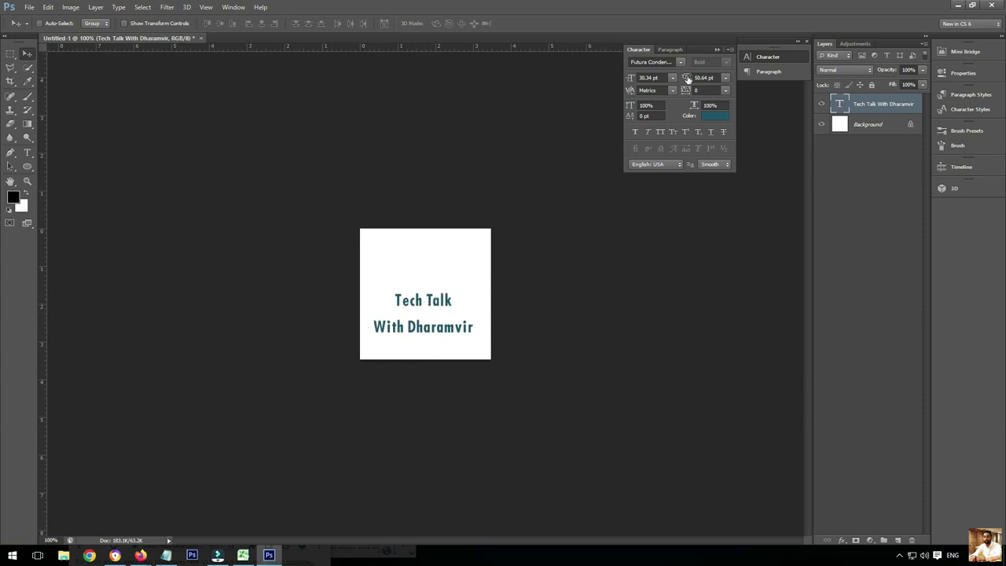
drag(683, 81, 635, 262)
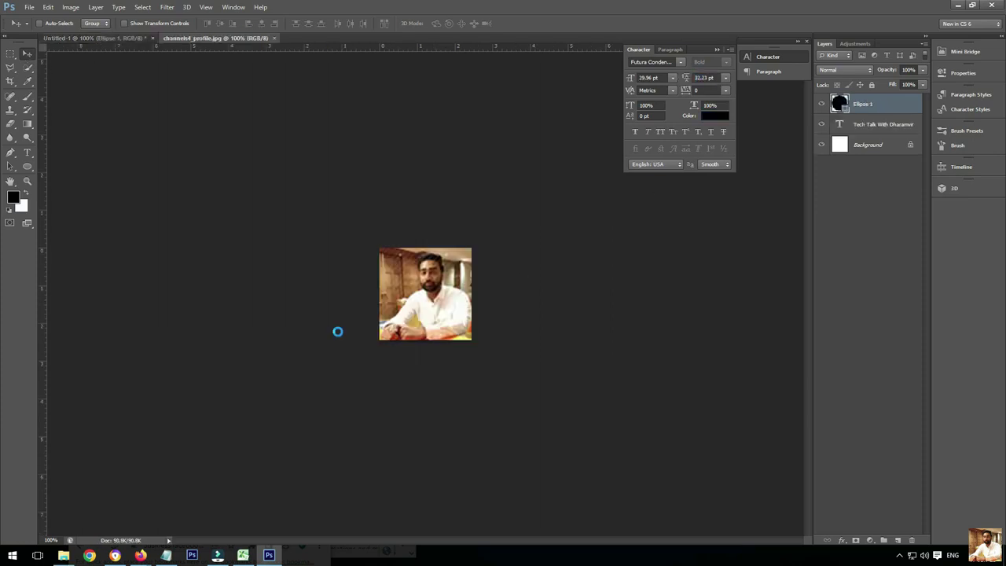
Duplicate the photo layer into the Untitled-1 document.
right_click(871, 114)
click(882, 133)
click(503, 209)
click(511, 225)
key(Return)
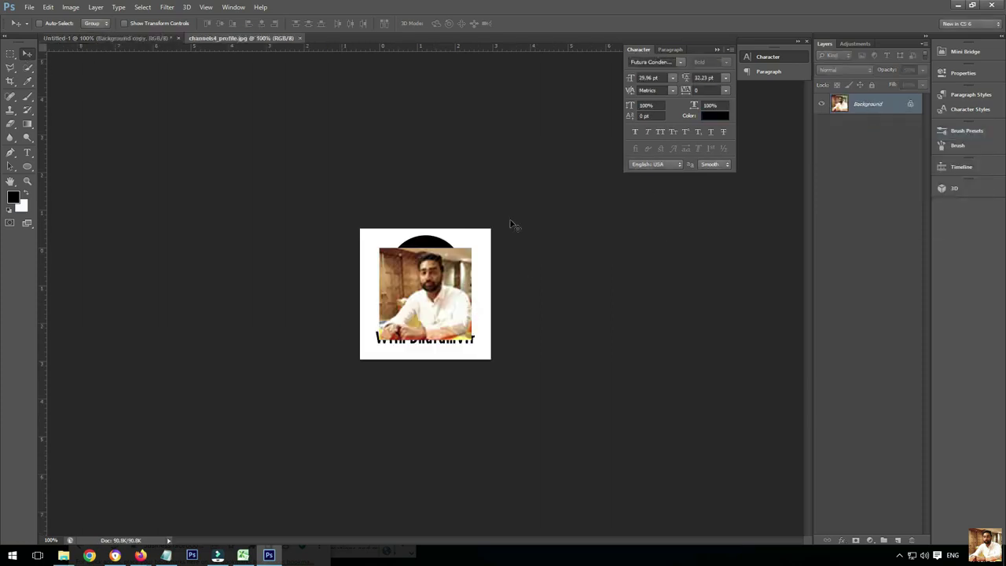
Clip the photo inside the black ellipse and reposition it within the circle.
key(ctrl+w)
click(717, 50)
alt+click(870, 114)
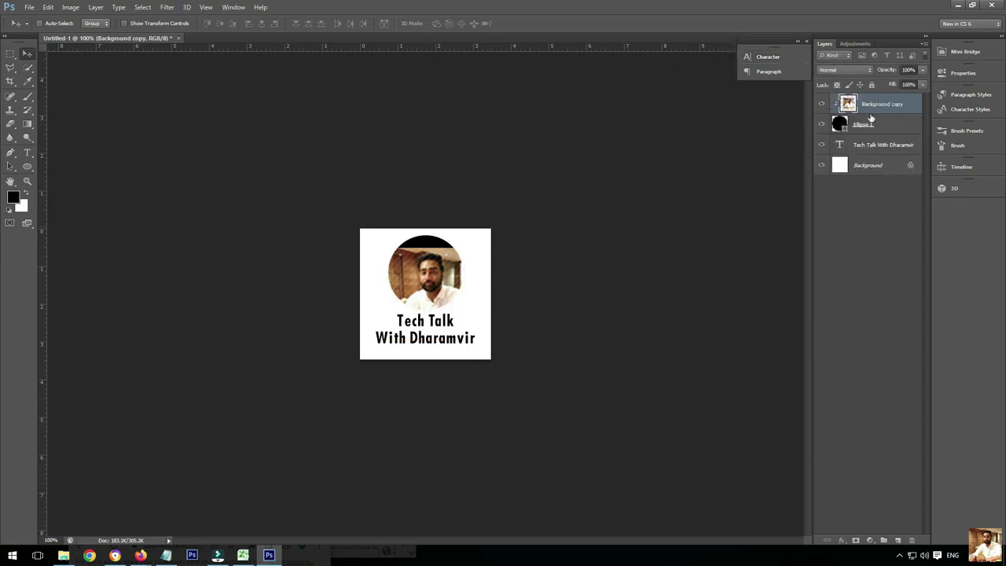
key(ctrl+t)
drag(424, 271, 434, 259)
key(Return)
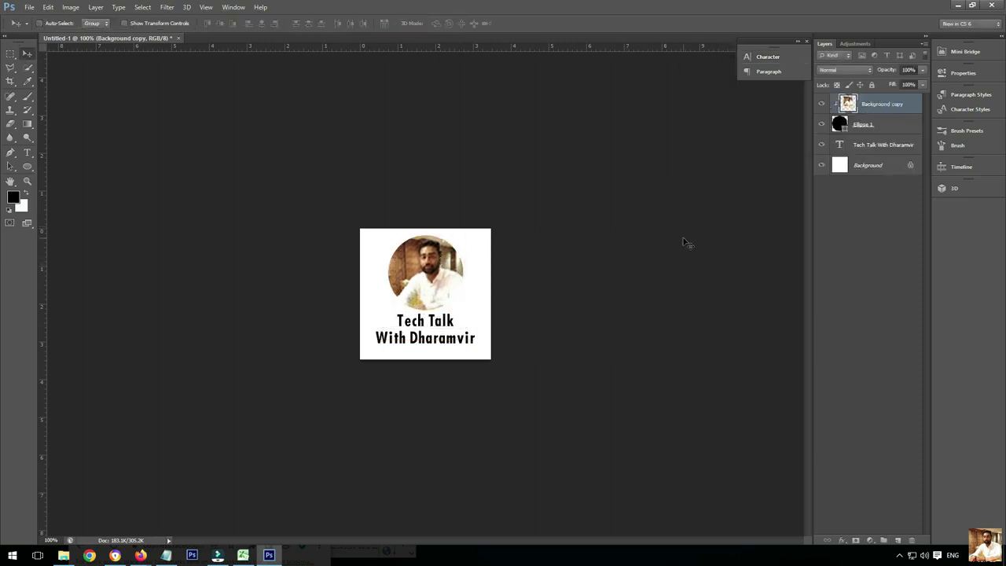
Hide the logo's white background for transparency and begin File > Save As.
key(ctrl+n)
key(Return)
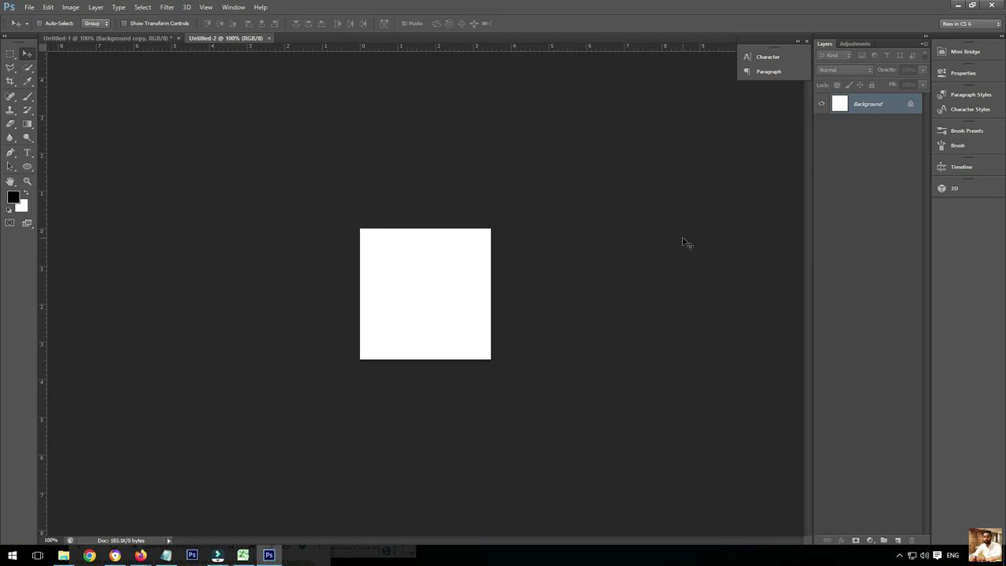
key(ctrl+Tab)
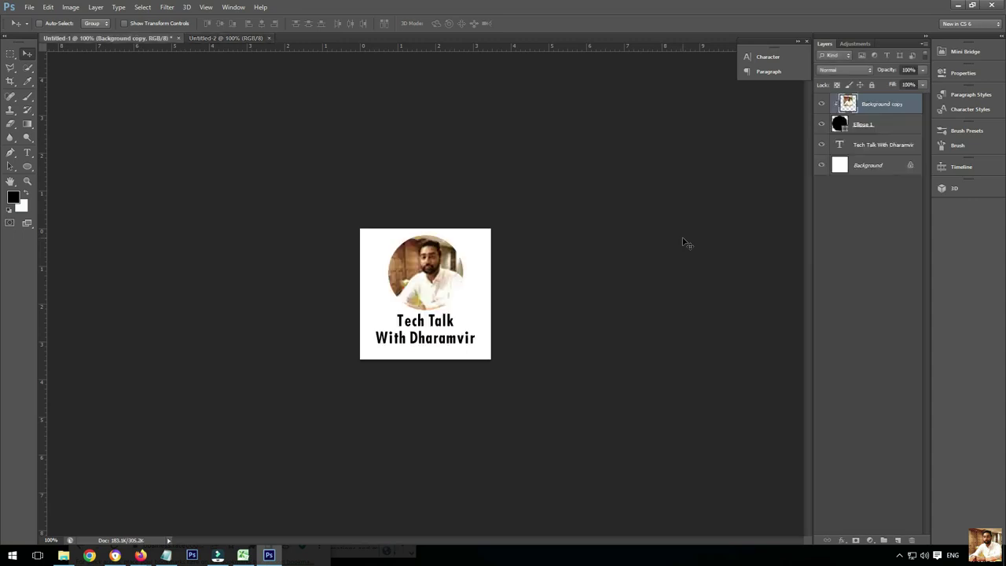
click(822, 165)
click(29, 7)
click(61, 134)
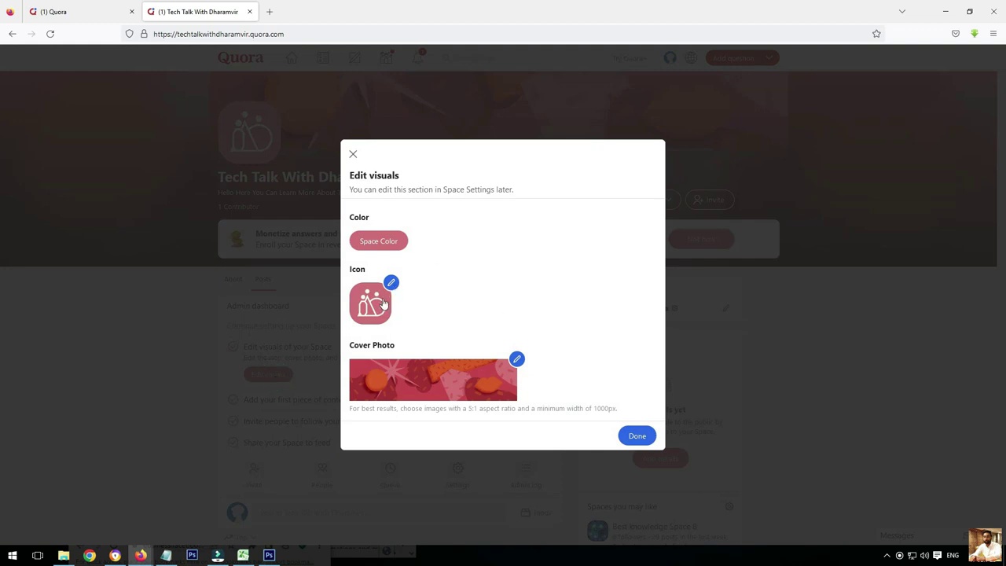
Upload the 'tech' image as the Space icon using medium thumbnails, and save the visuals.
click(391, 282)
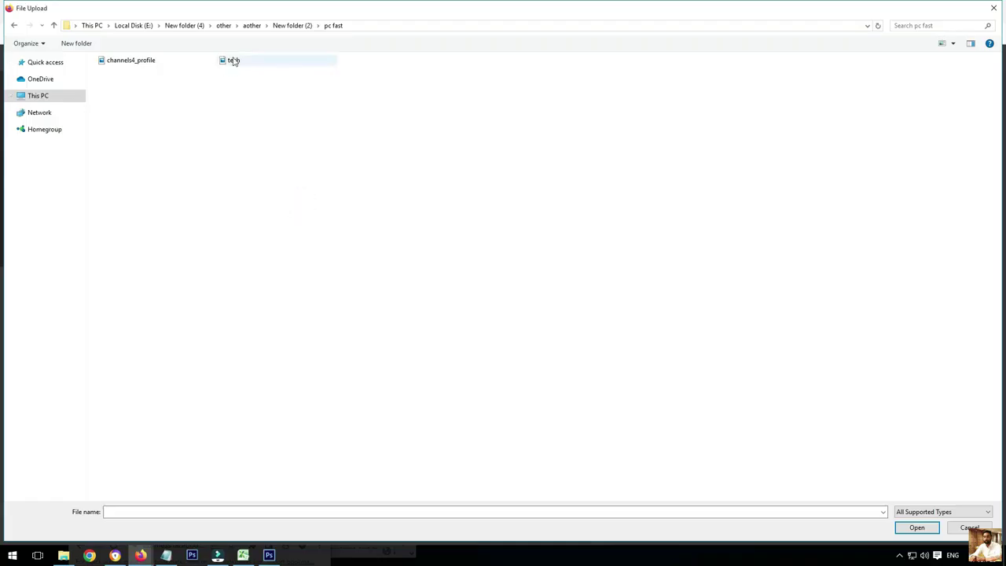
right_click(232, 100)
mouse_move(269, 109)
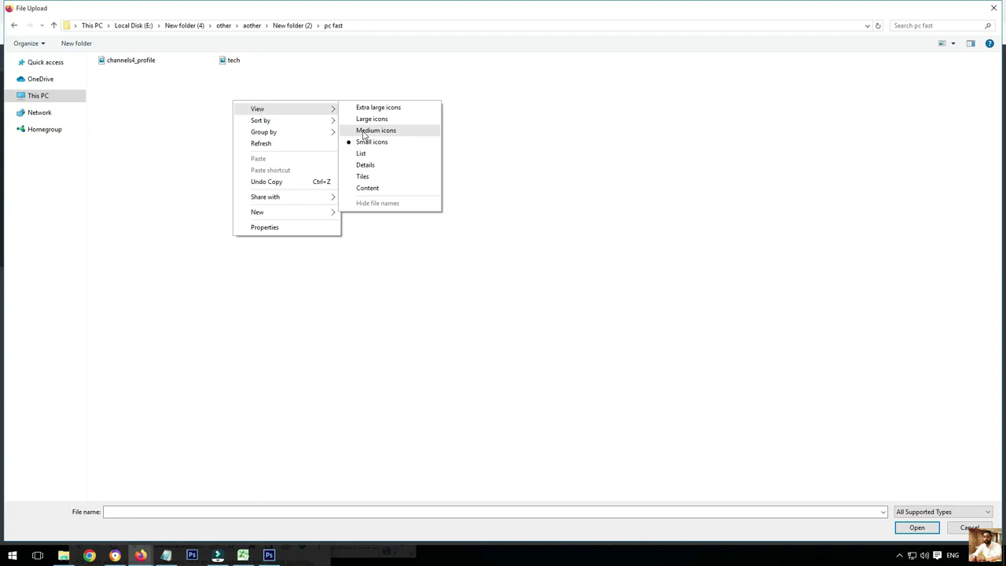
click(364, 131)
click(236, 146)
click(154, 71)
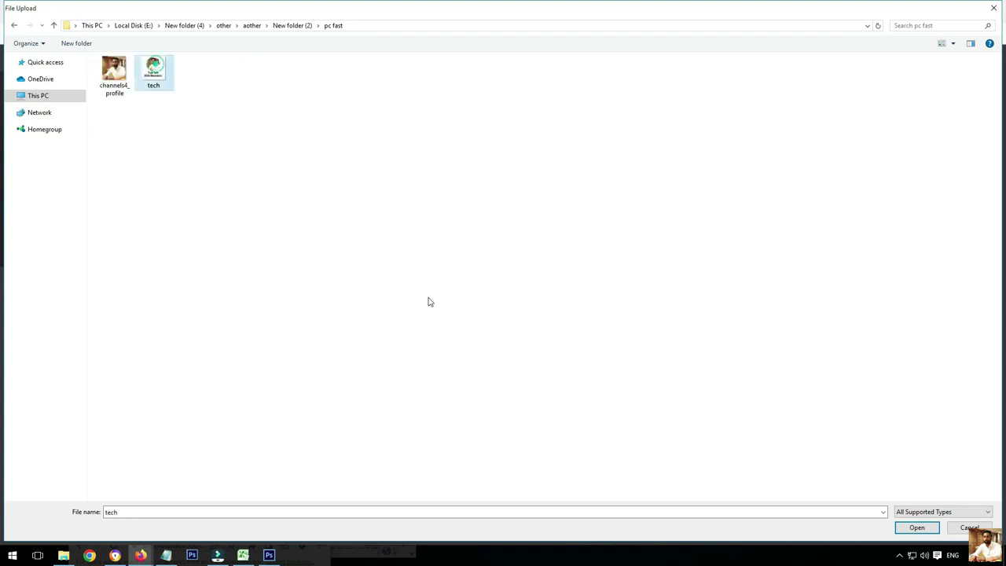
key(Return)
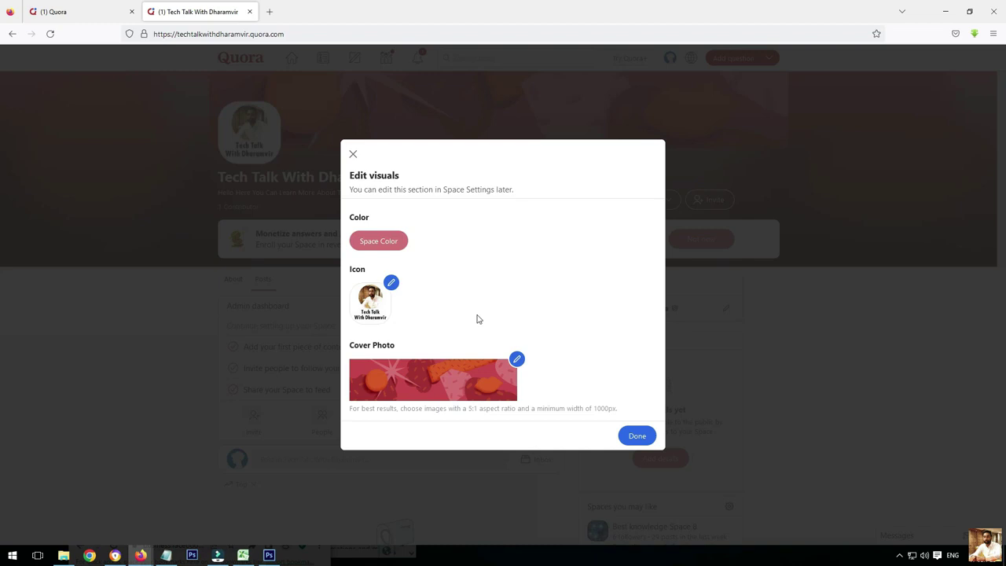
click(638, 437)
Scroll around the Space page and open the Add Question form.
click(49, 365)
scroll(550, 124, up, 1)
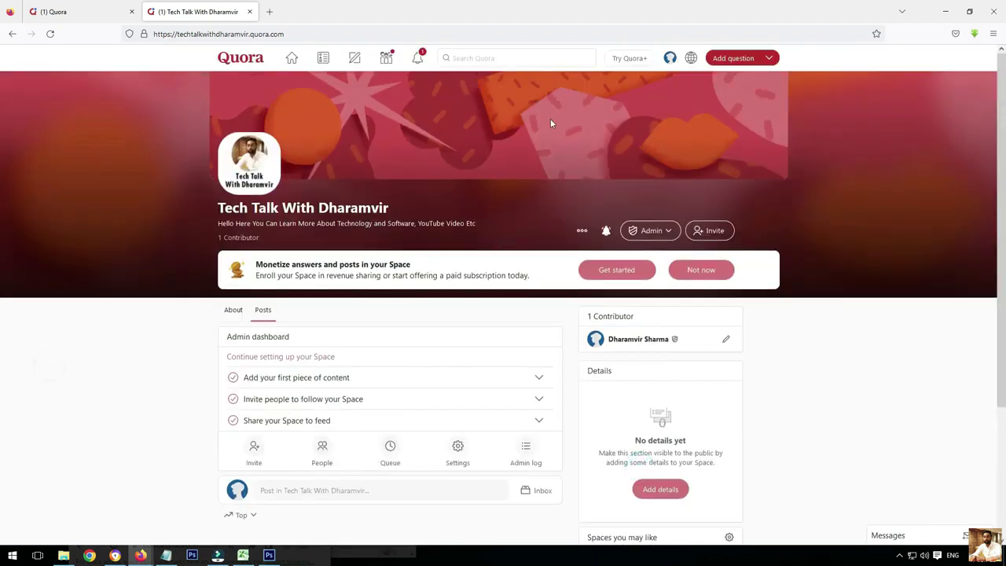
click(111, 404)
scroll(188, 434, down, 3)
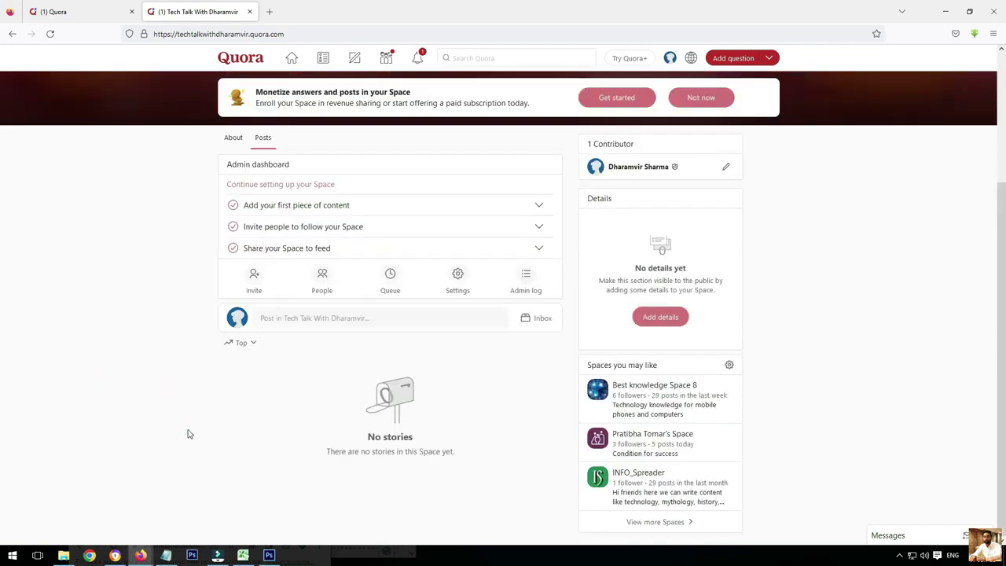
scroll(161, 380, up, 3)
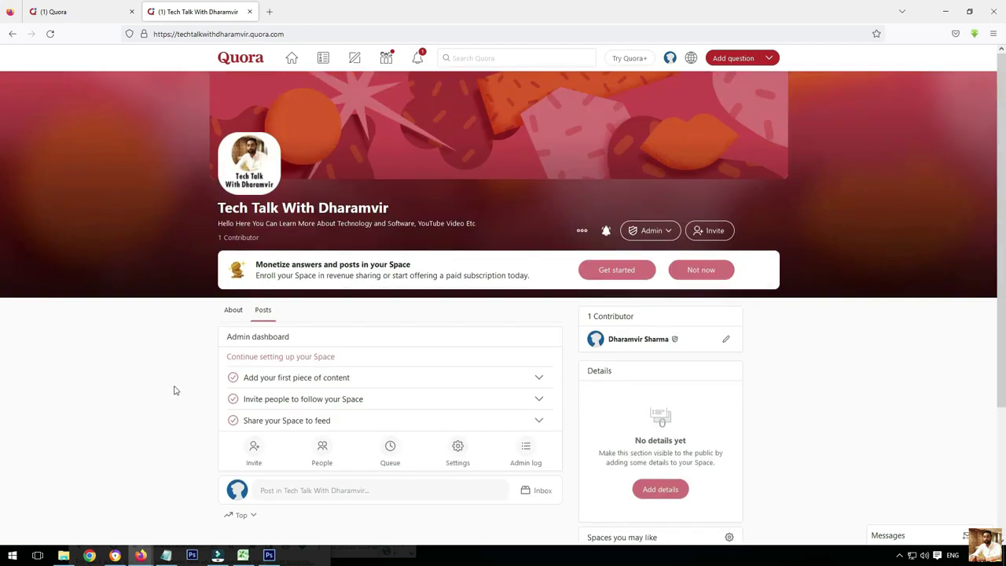
click(116, 431)
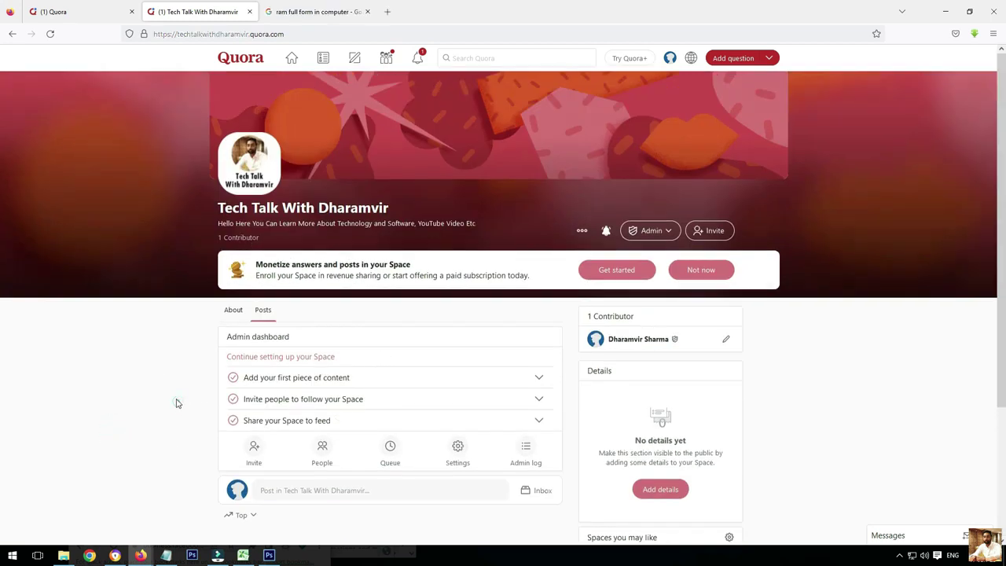
click(177, 404)
scroll(177, 403, down, 1)
click(747, 57)
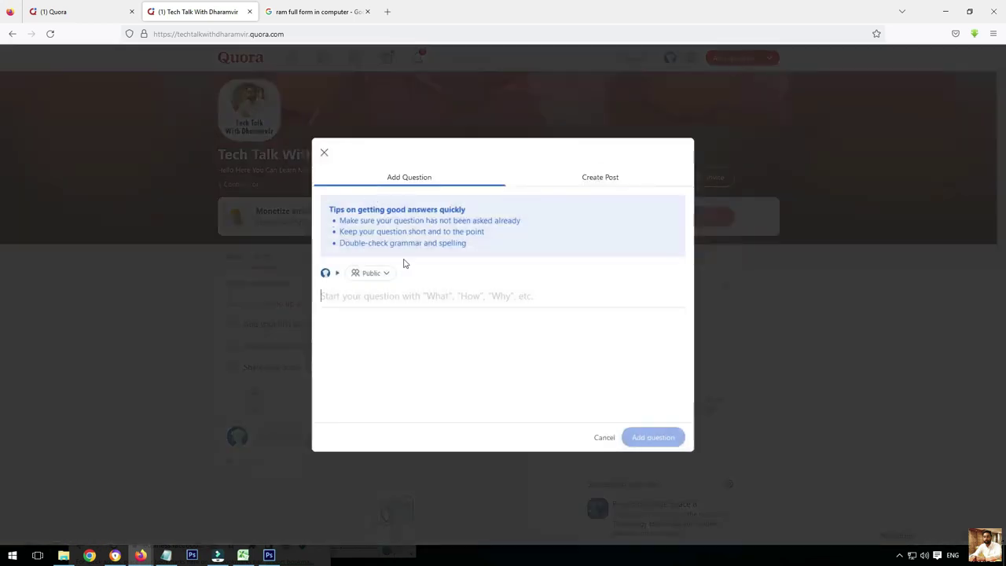
Submit 'What is RAM and ROM full form?' with Public audience, after peeking at Create Post.
click(382, 274)
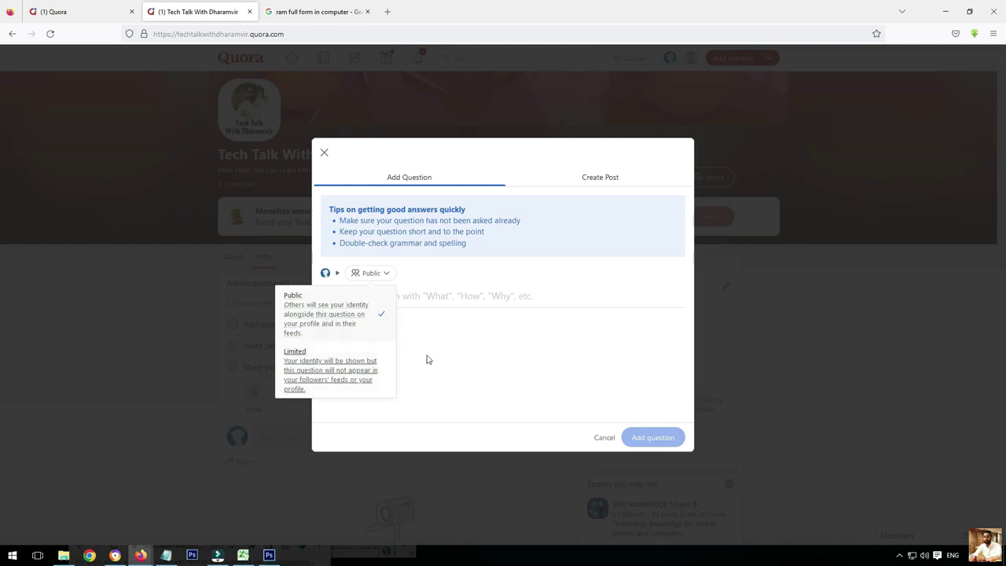
click(414, 308)
click(404, 295)
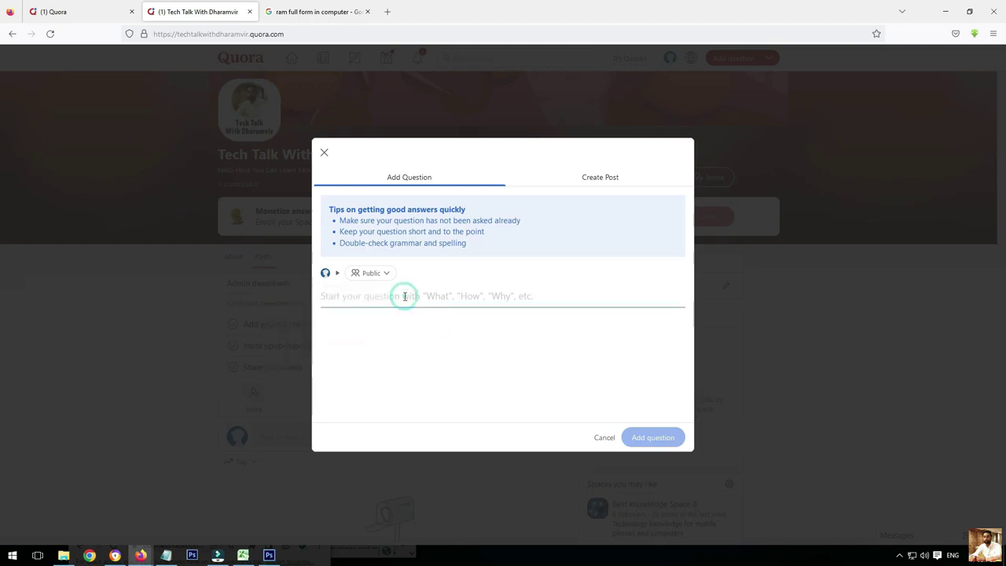
text(What is RAM and ROM full form?)
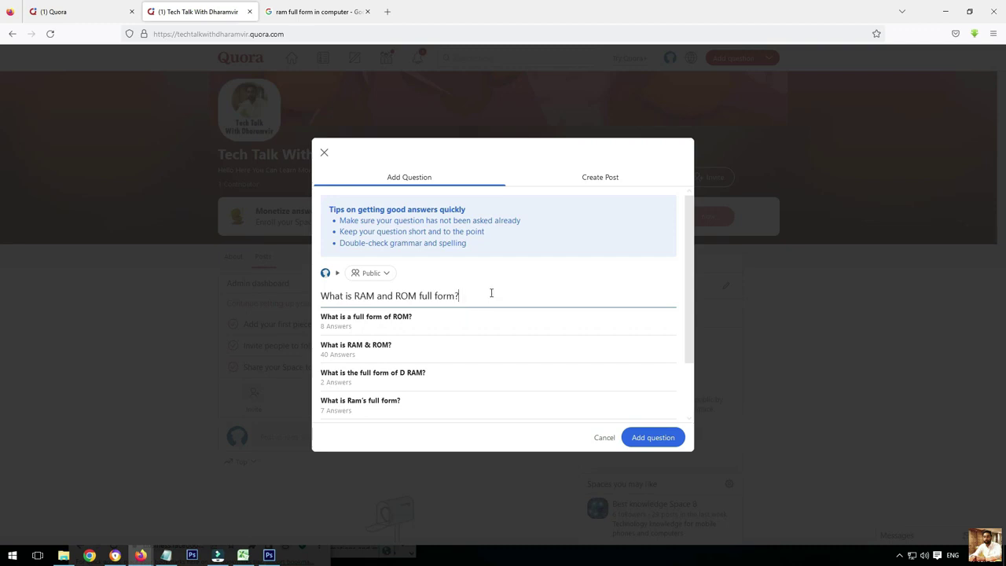
click(602, 181)
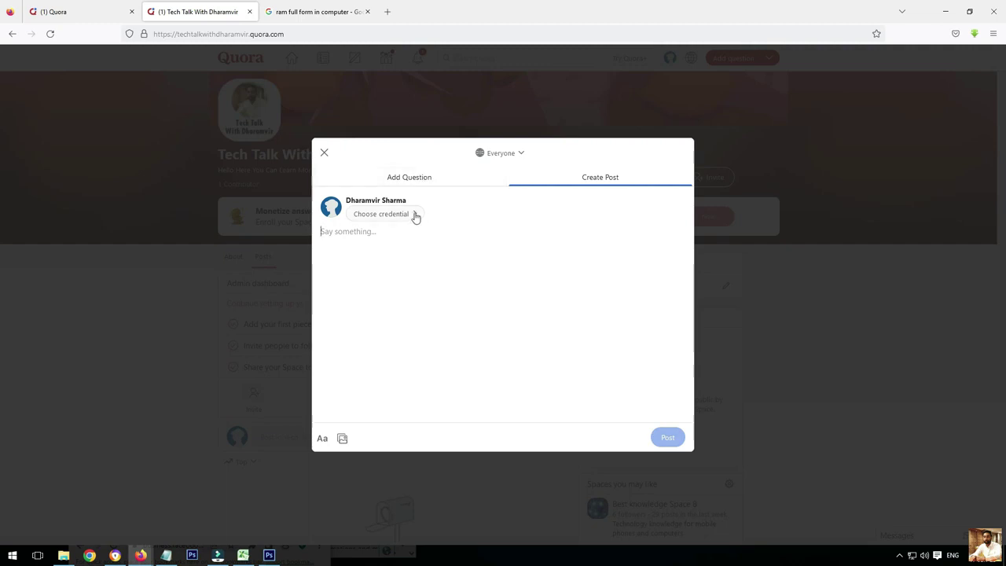
click(420, 179)
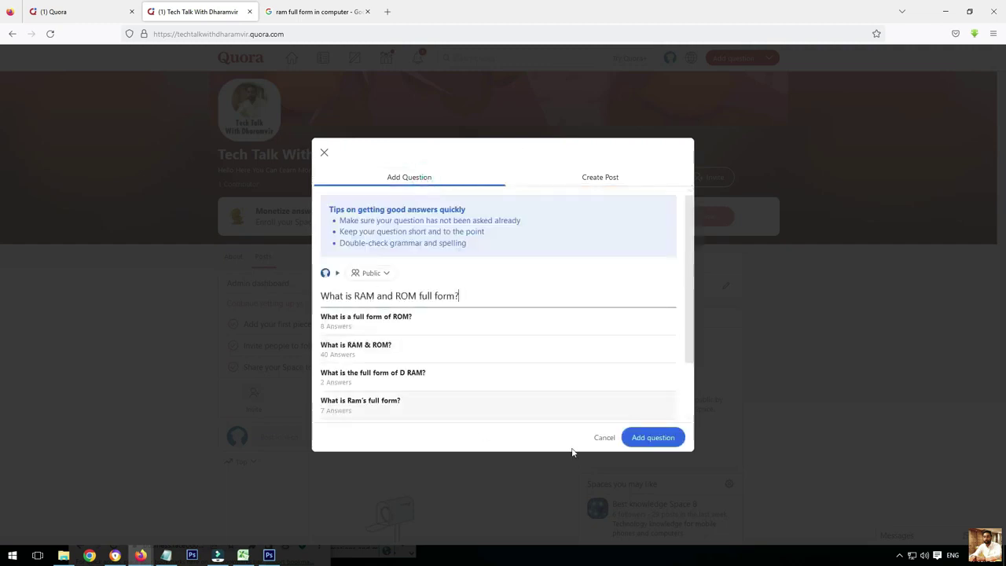
click(652, 438)
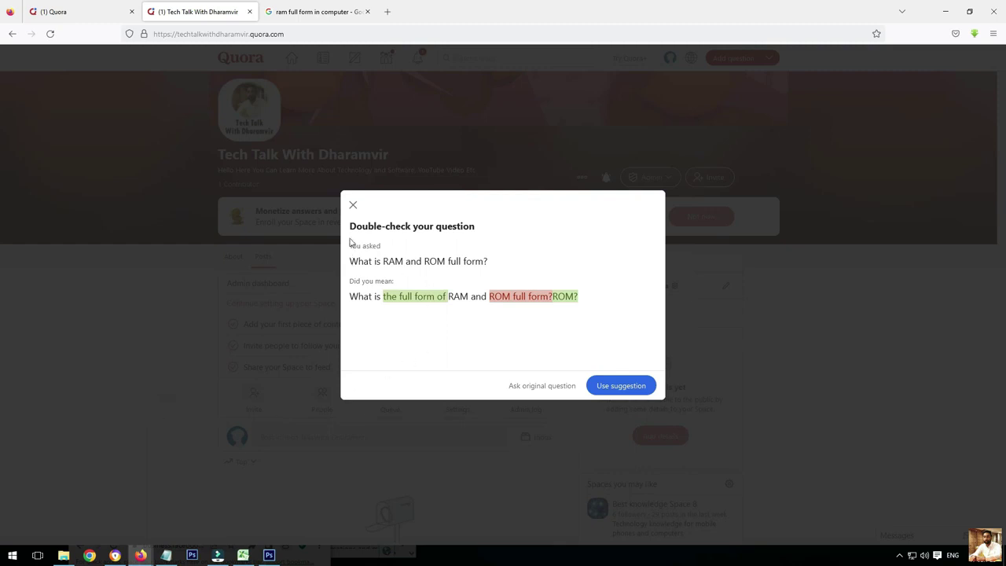
drag(347, 229, 480, 229)
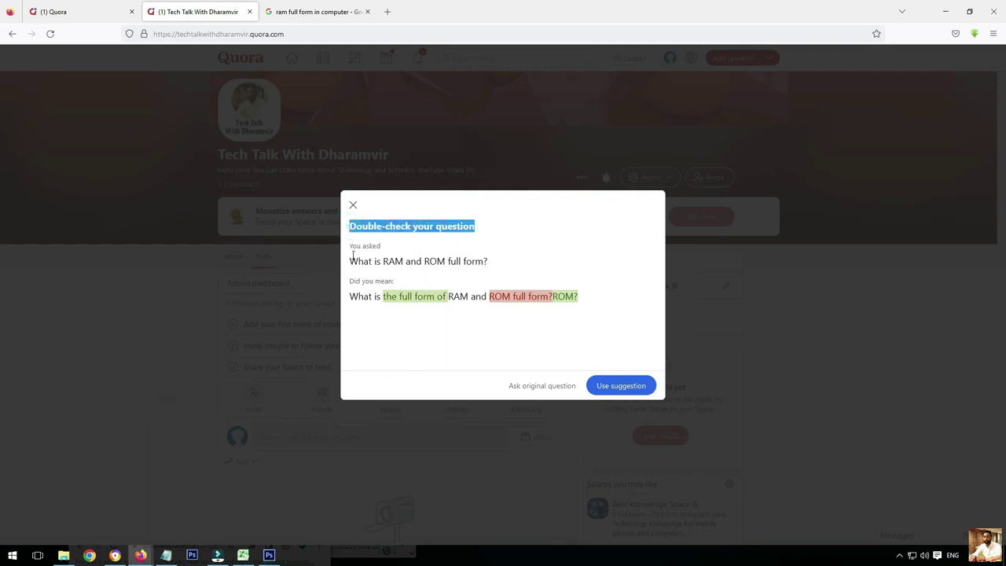
click(350, 251)
drag(350, 251, 496, 266)
drag(349, 302, 438, 297)
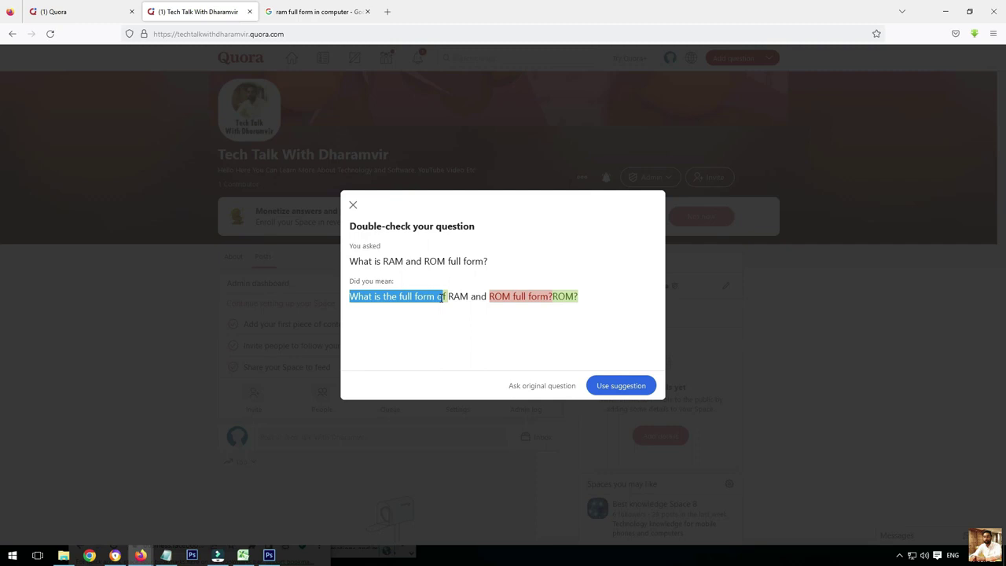
drag(459, 298, 542, 314)
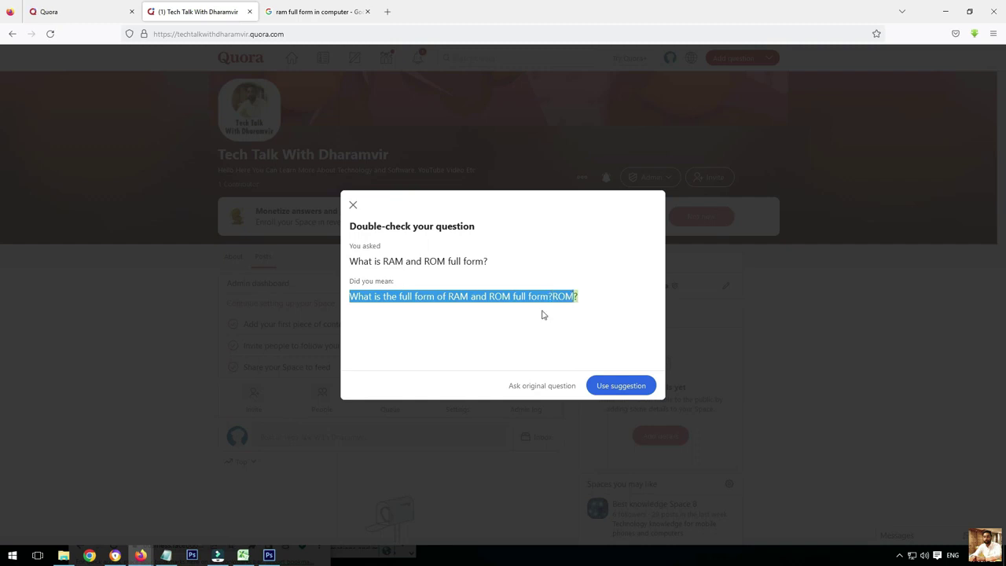
Keep the original question wording and read over the topic instructions.
click(546, 388)
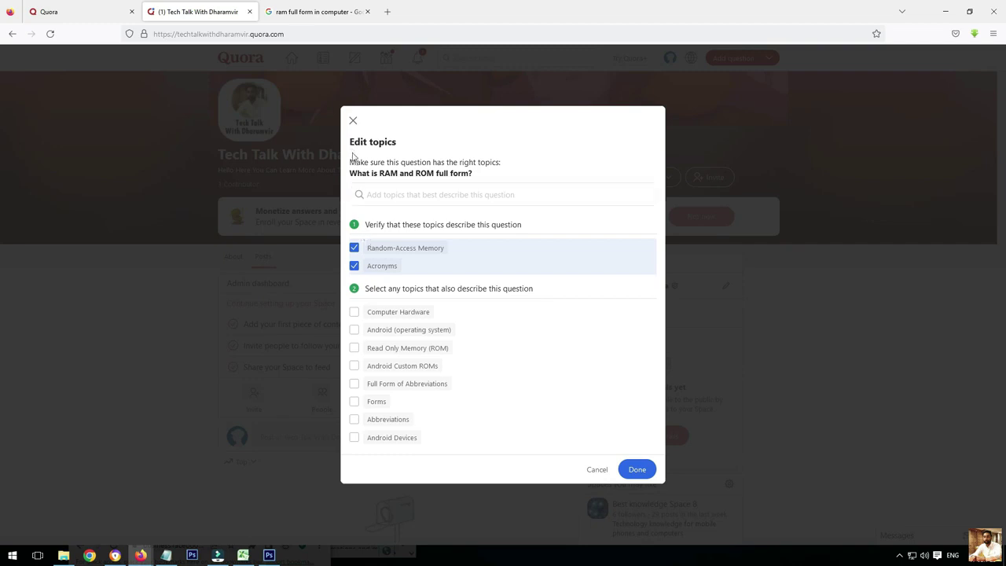
drag(350, 162, 502, 167)
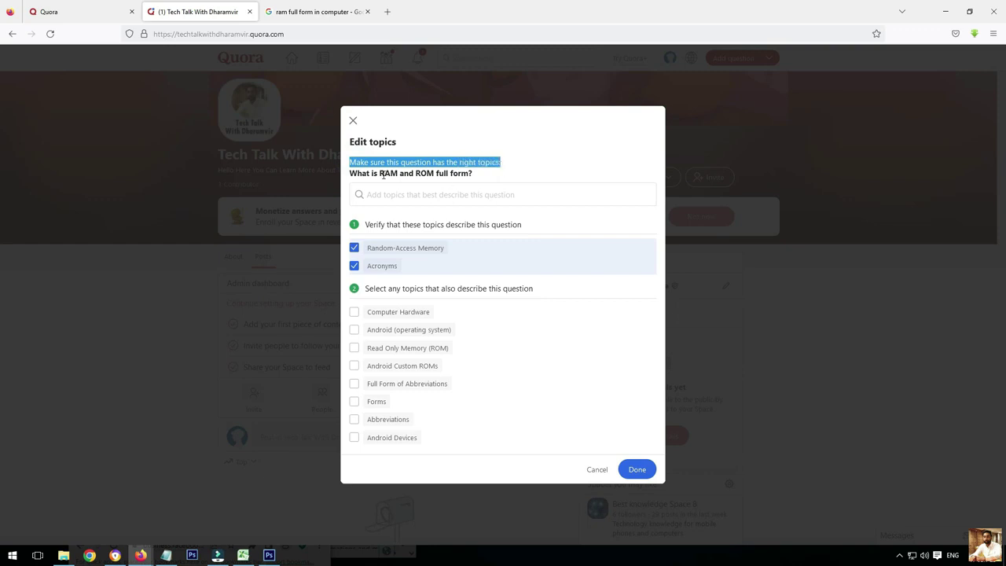
drag(378, 172, 492, 173)
click(492, 174)
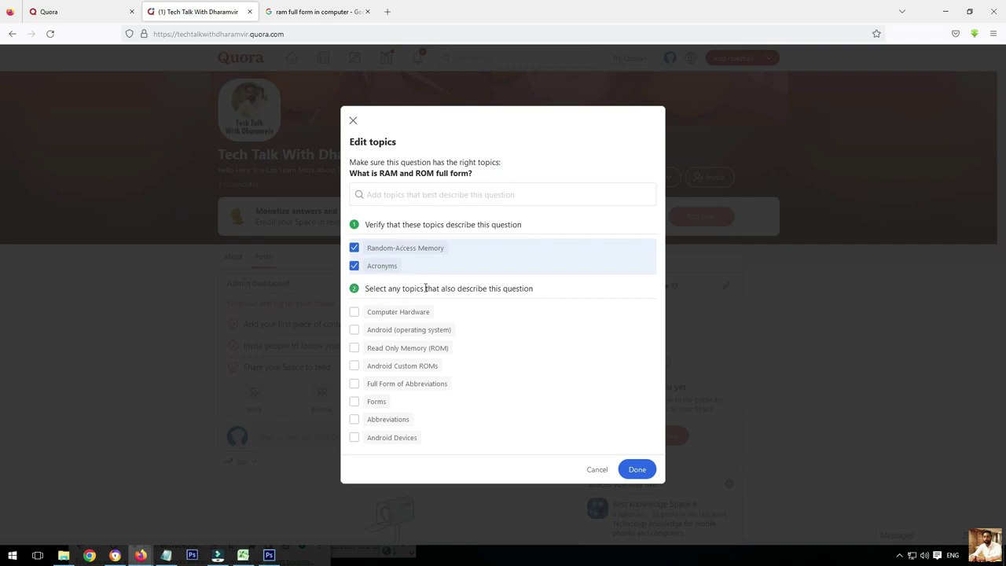
drag(369, 224, 559, 223)
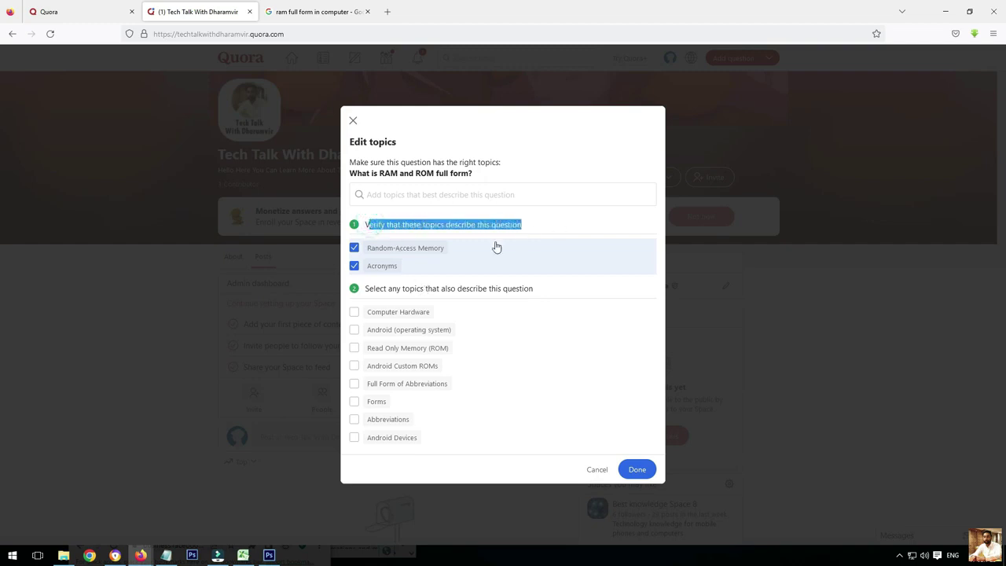
Tick Computer Hardware, Android (operating system), Android Custom ROMs and Read Only Memory (ROM), then save.
click(354, 312)
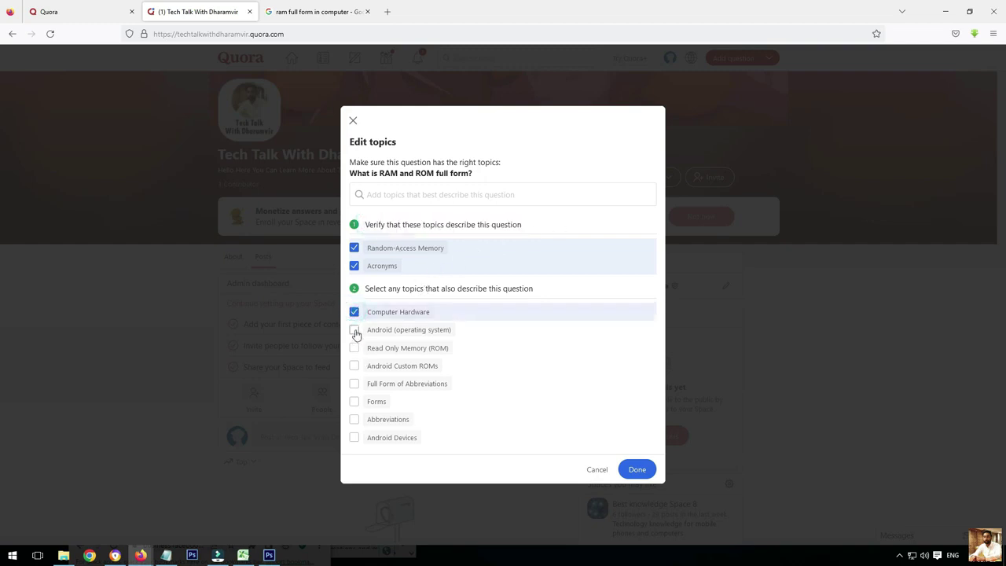
click(355, 331)
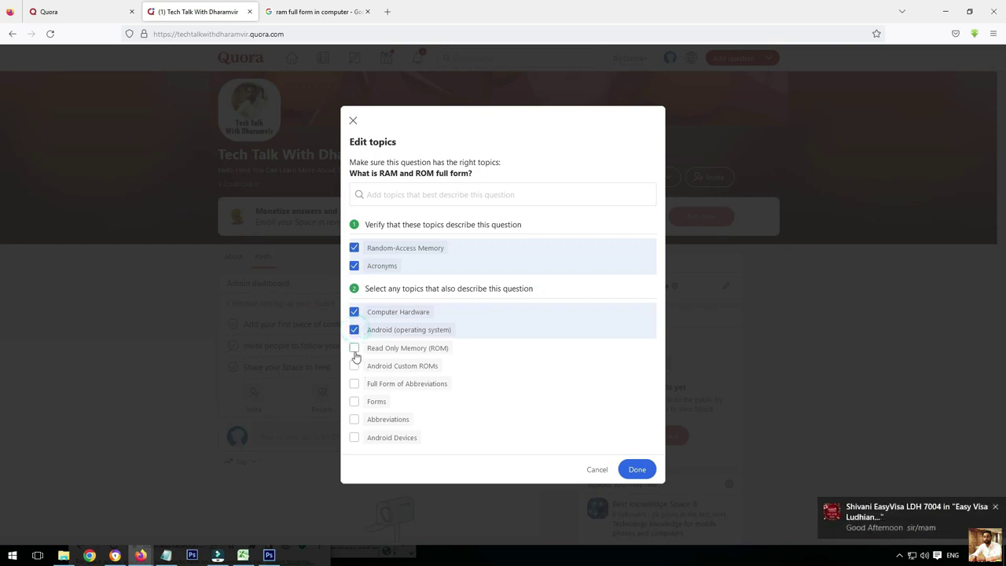
click(996, 508)
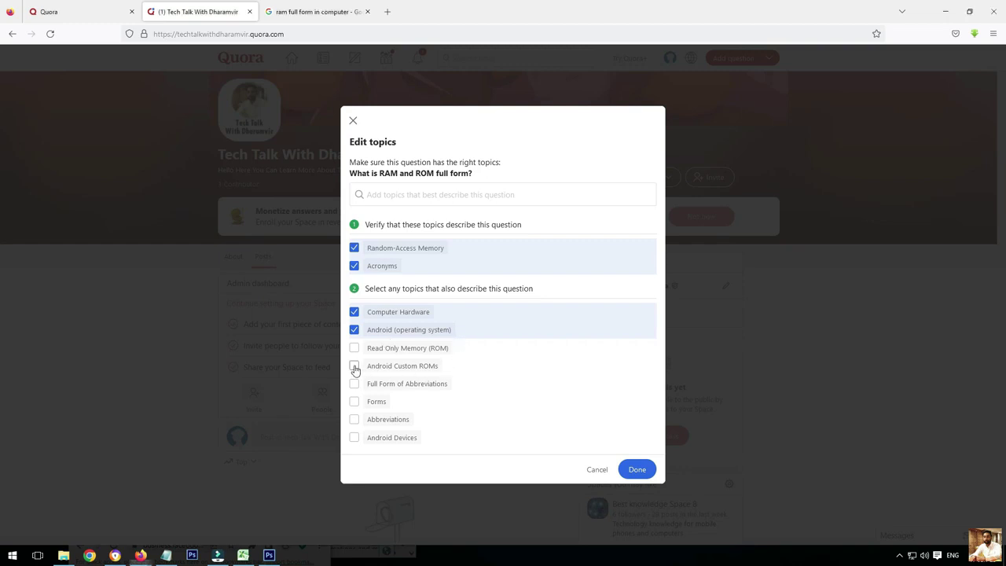
click(353, 366)
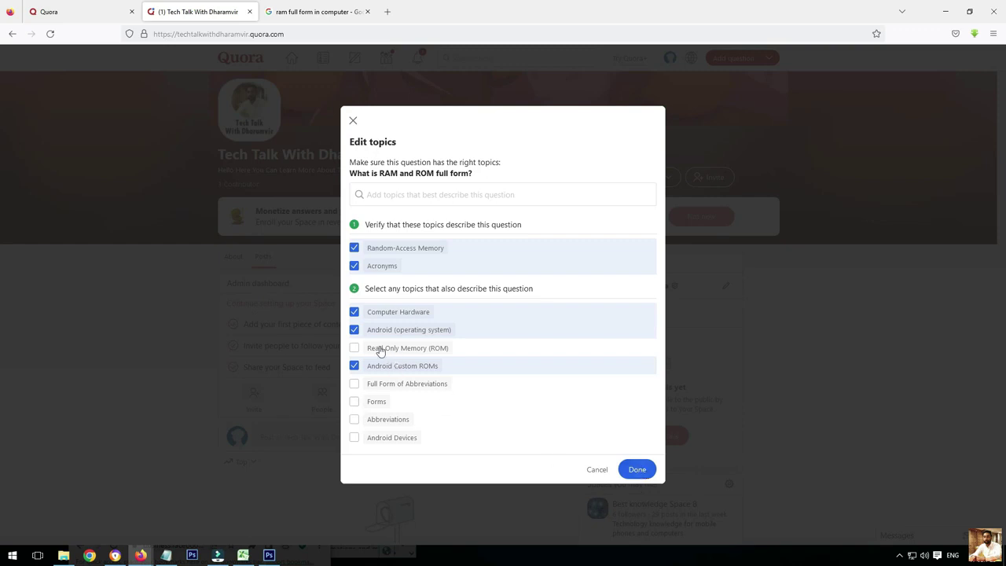
click(355, 348)
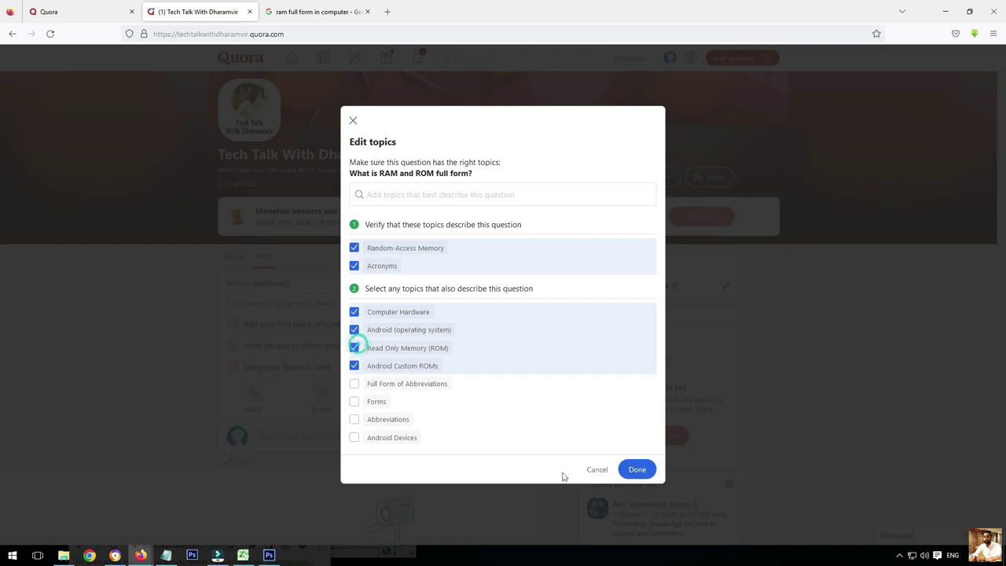
click(645, 469)
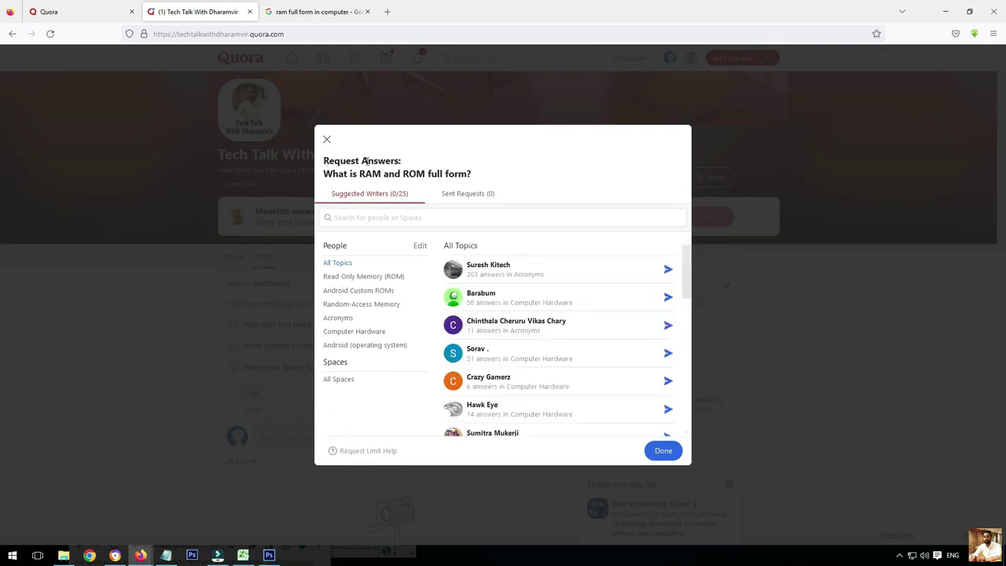
Request an answer from one suggested writer in the Request Answers list.
triple_click(324, 161)
drag(331, 174, 498, 180)
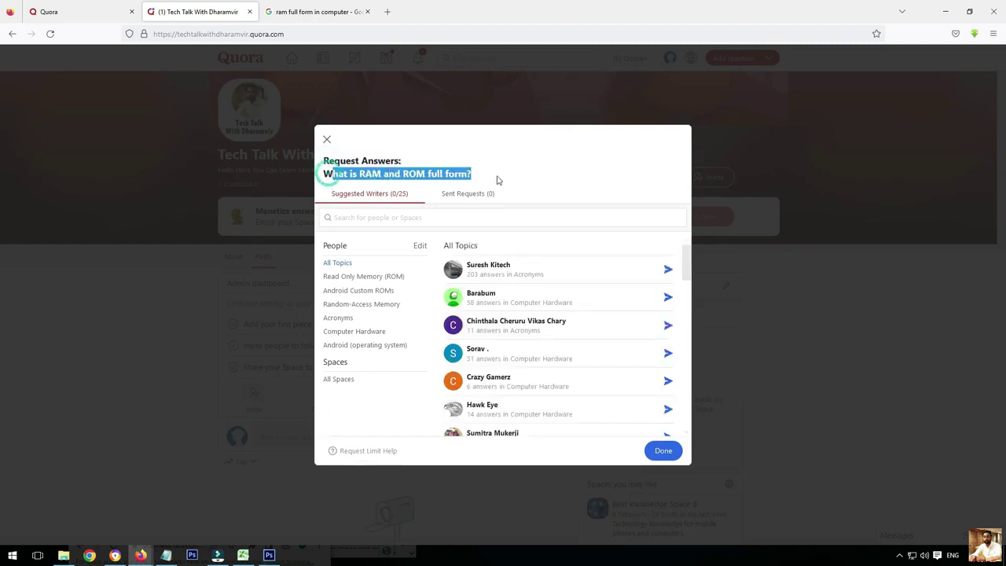
click(508, 175)
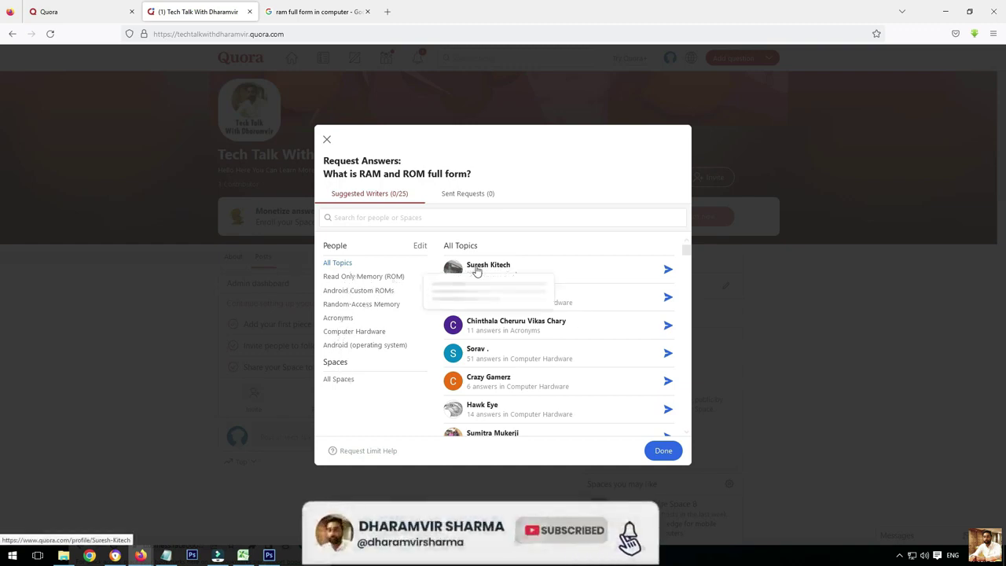
mouse_move(502, 271)
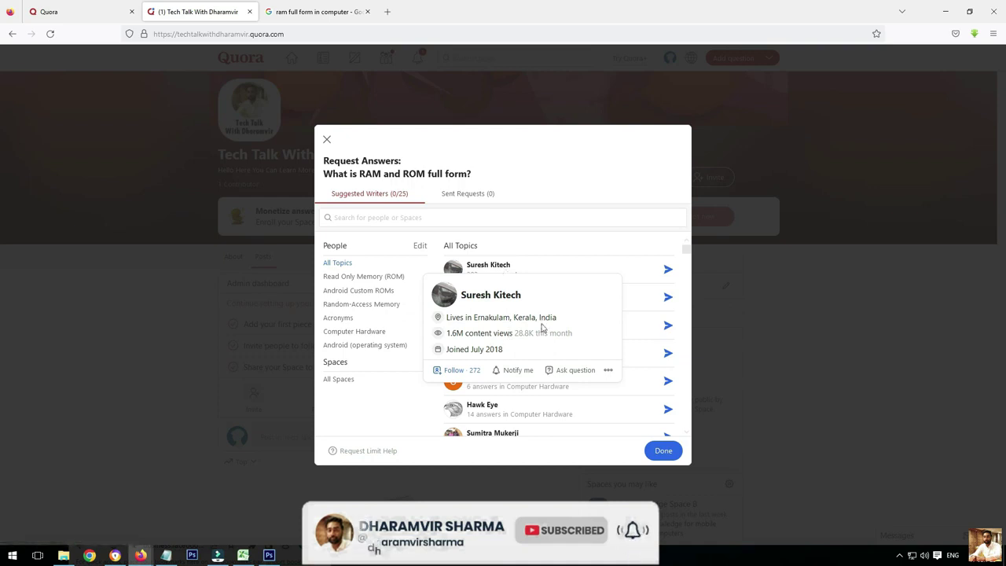
click(667, 271)
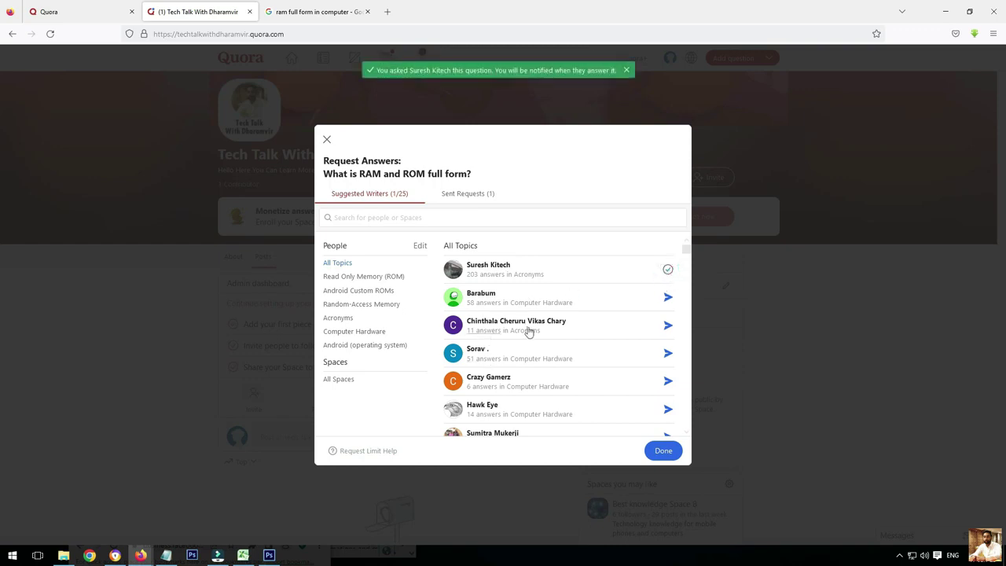
Submit the question to the Intel and AMD processor Space and close the list with Done.
mouse_move(551, 329)
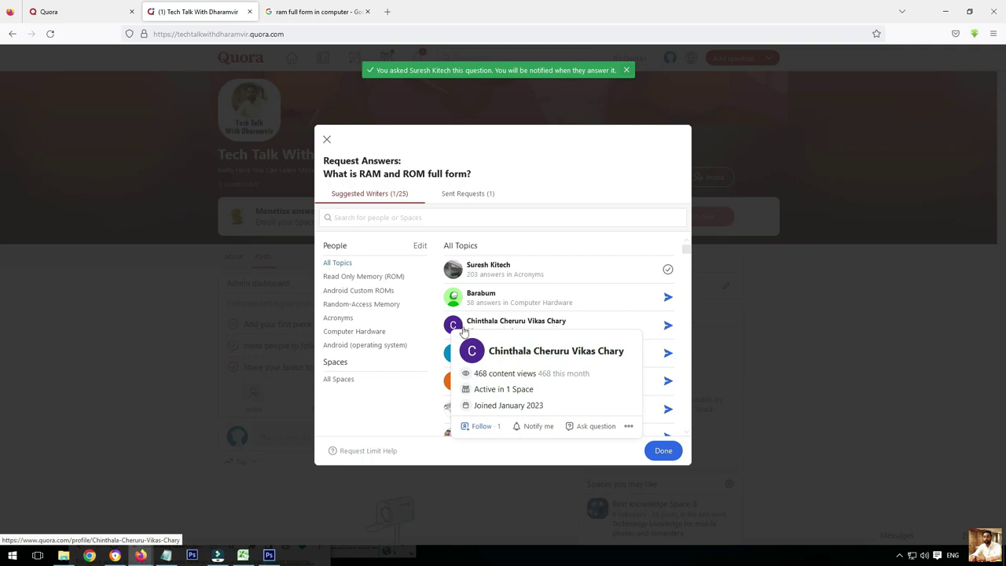
scroll(522, 386, down, 3)
scroll(484, 381, down, 4)
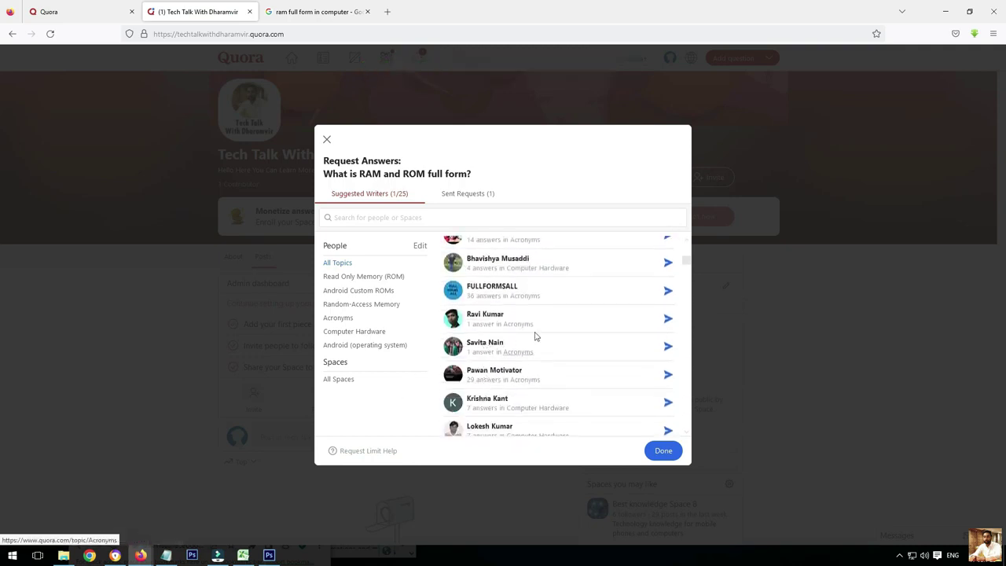
scroll(528, 366, down, 3)
scroll(525, 369, down, 6)
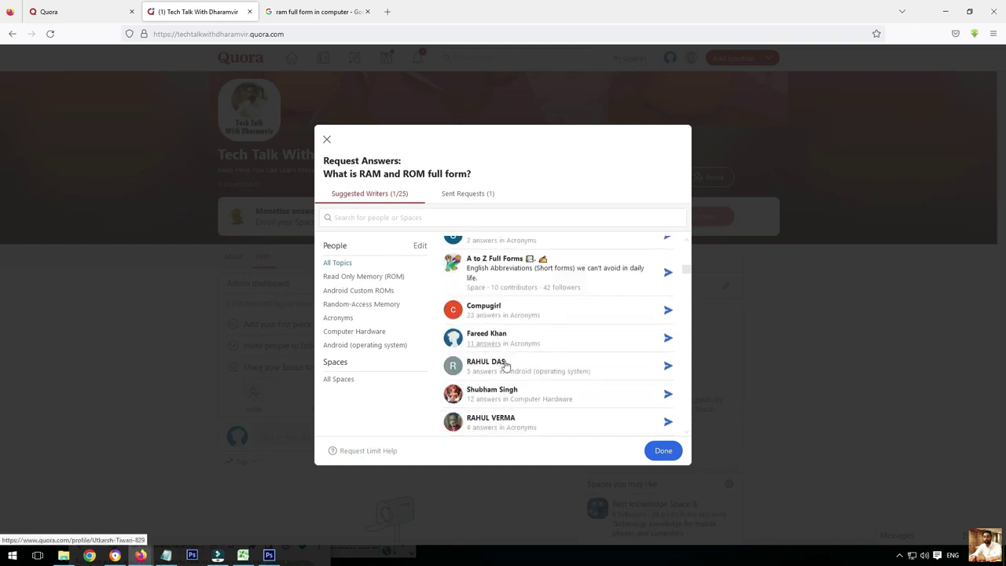
scroll(517, 379, down, 6)
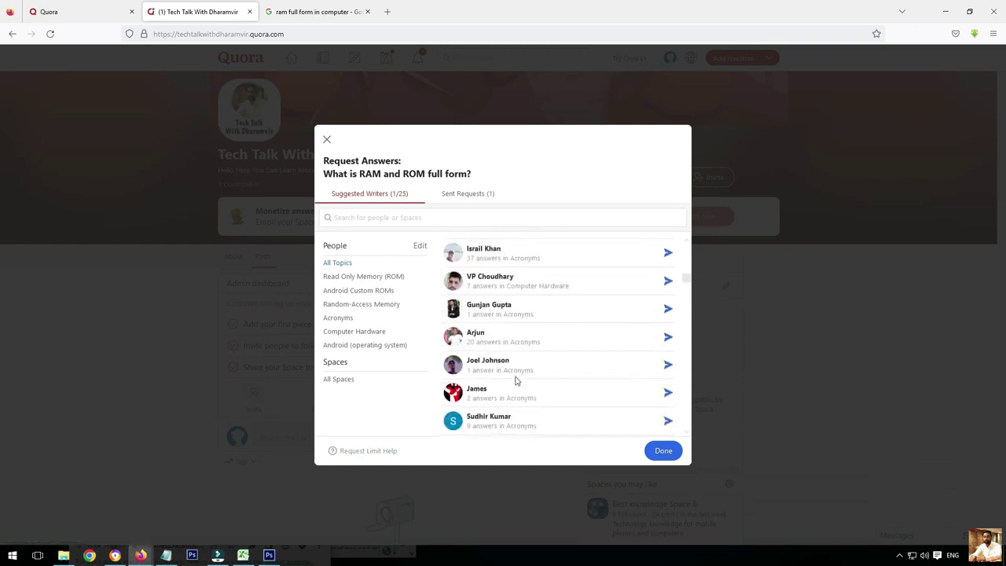
scroll(517, 380, down, 3)
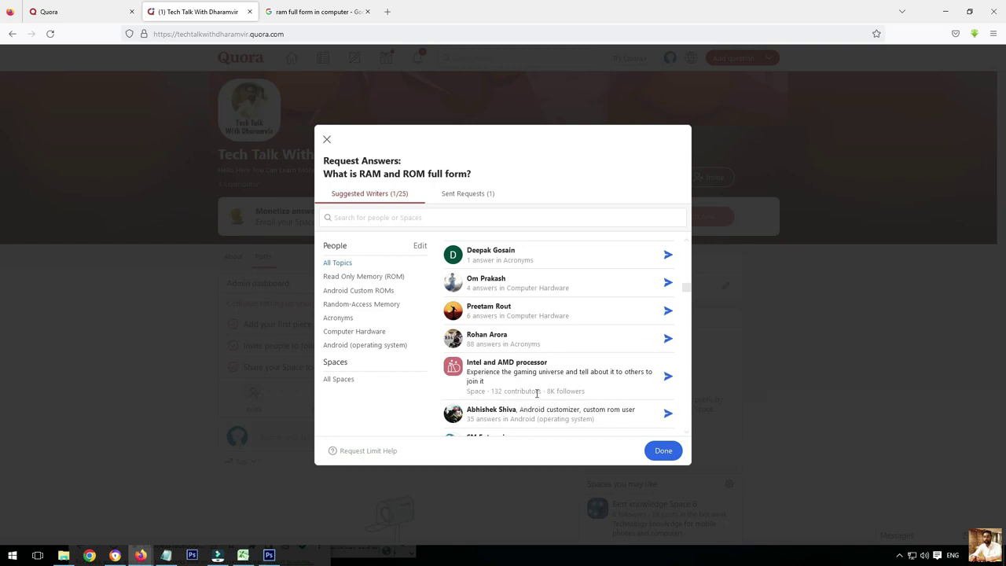
click(666, 380)
scroll(515, 382, down, 4)
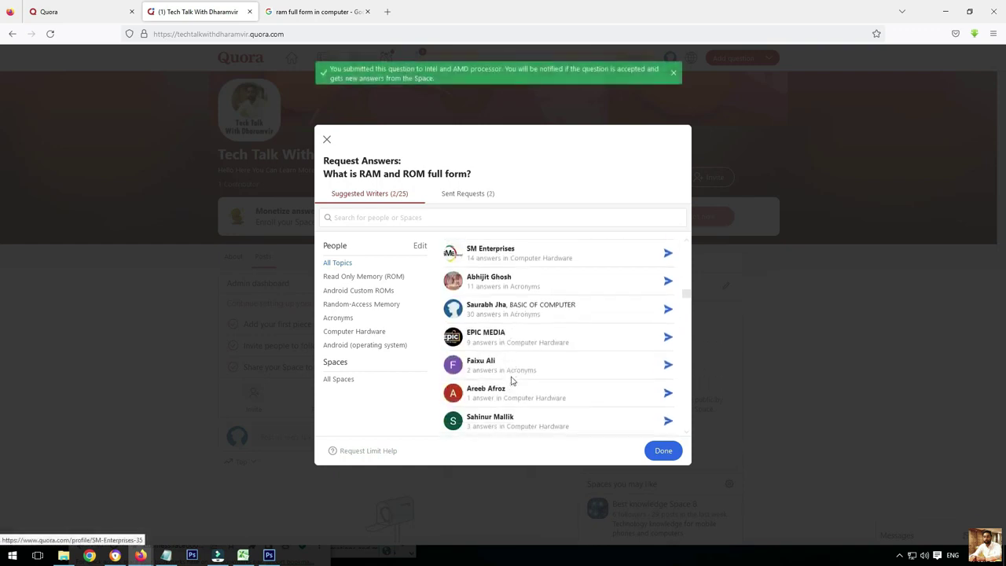
scroll(525, 384, down, 3)
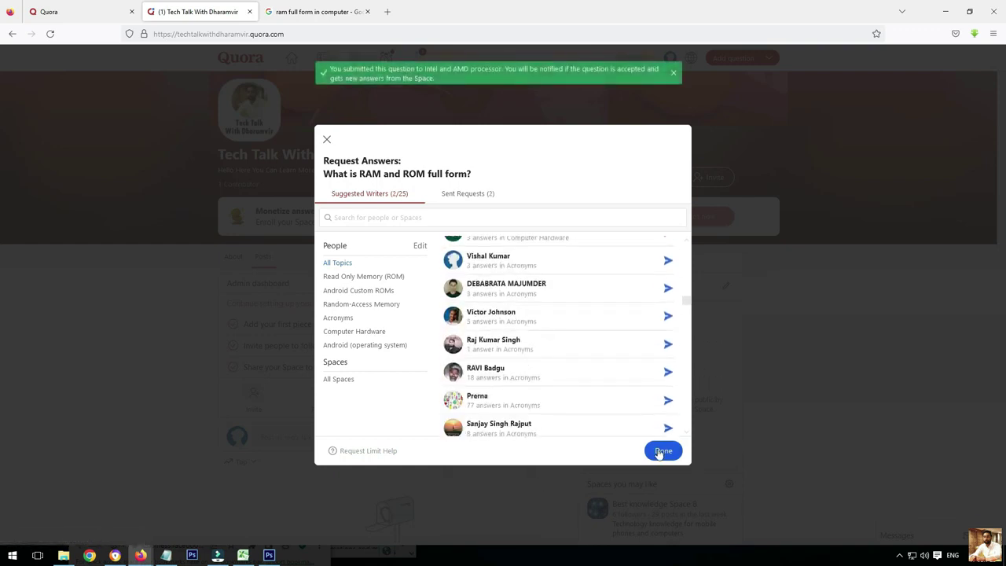
click(663, 451)
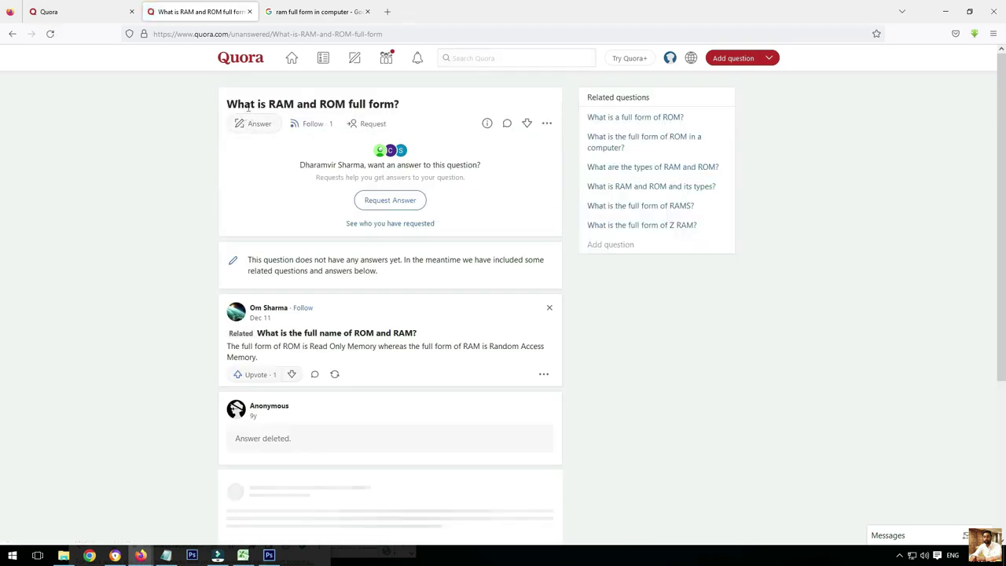
Look over the RAM and ROM question page, then return home via the Quora logo.
click(161, 129)
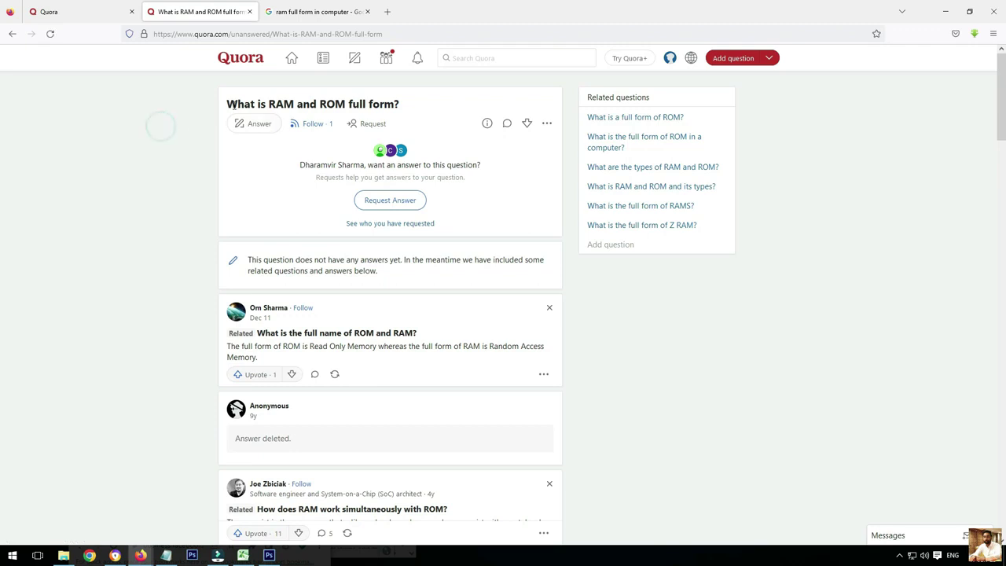
drag(226, 106, 366, 130)
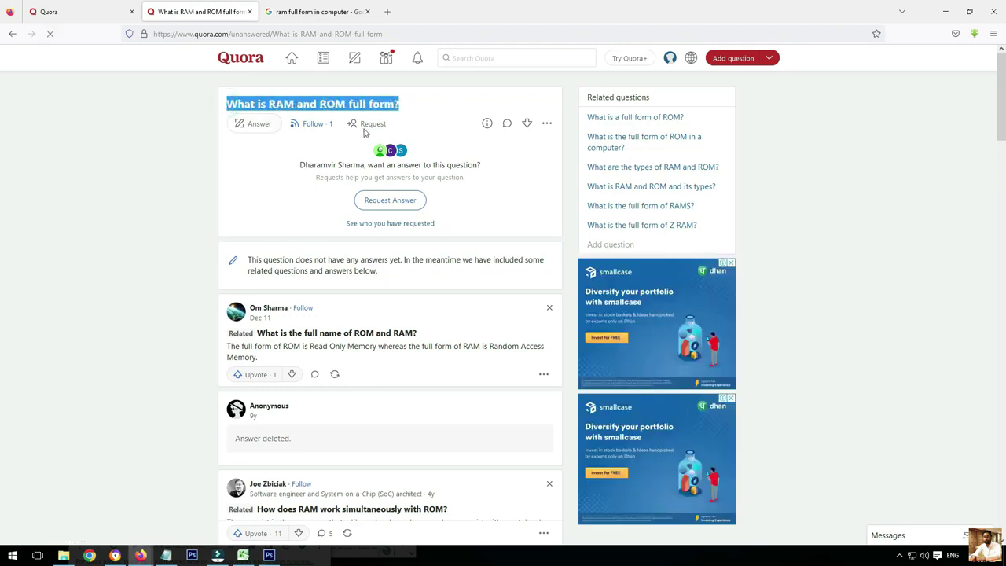
click(136, 246)
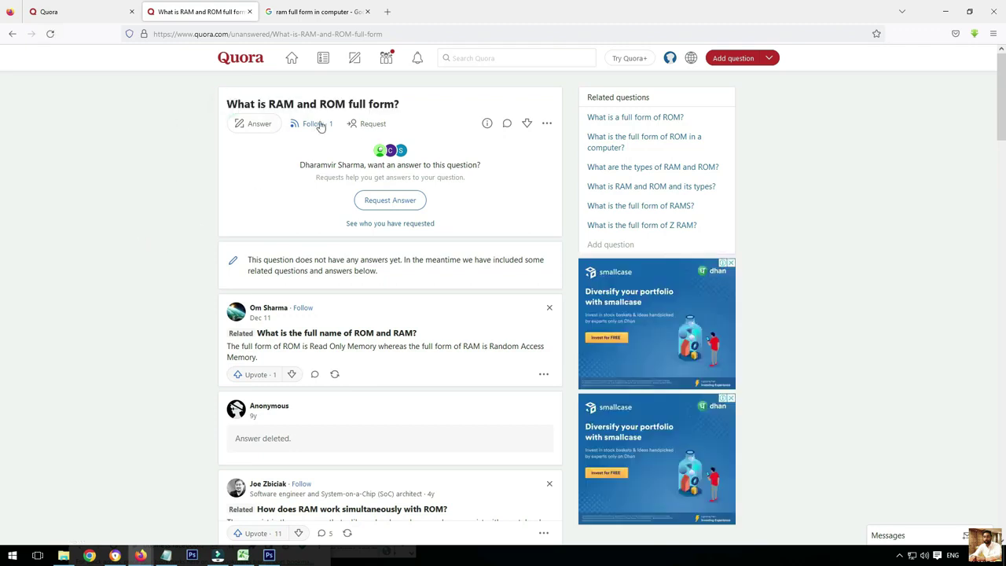
click(124, 399)
click(149, 378)
click(175, 378)
click(241, 59)
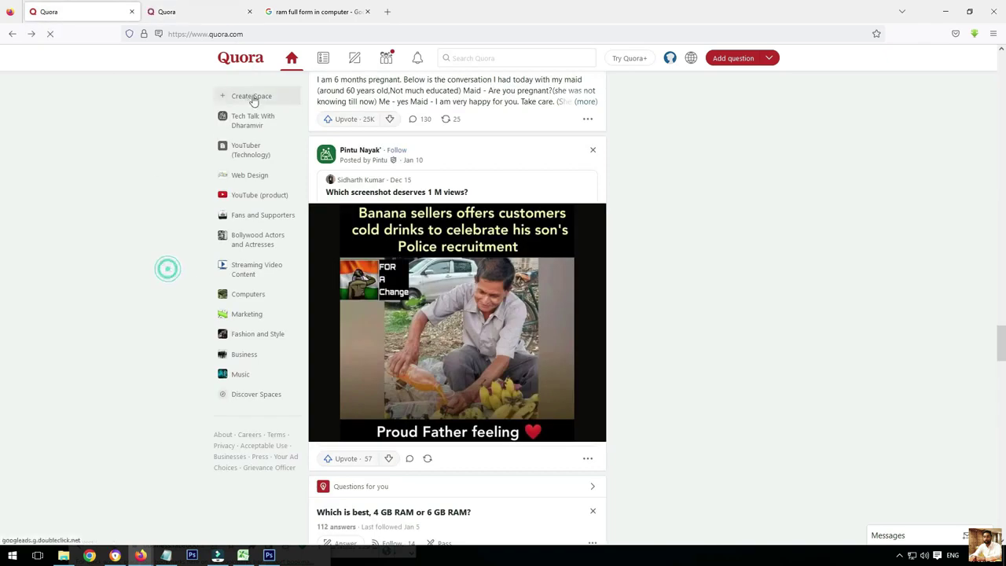
Dismiss the language and account menus, switch to the other Quora tab, and open the Tech Talk With Dharamvir Space.
click(690, 59)
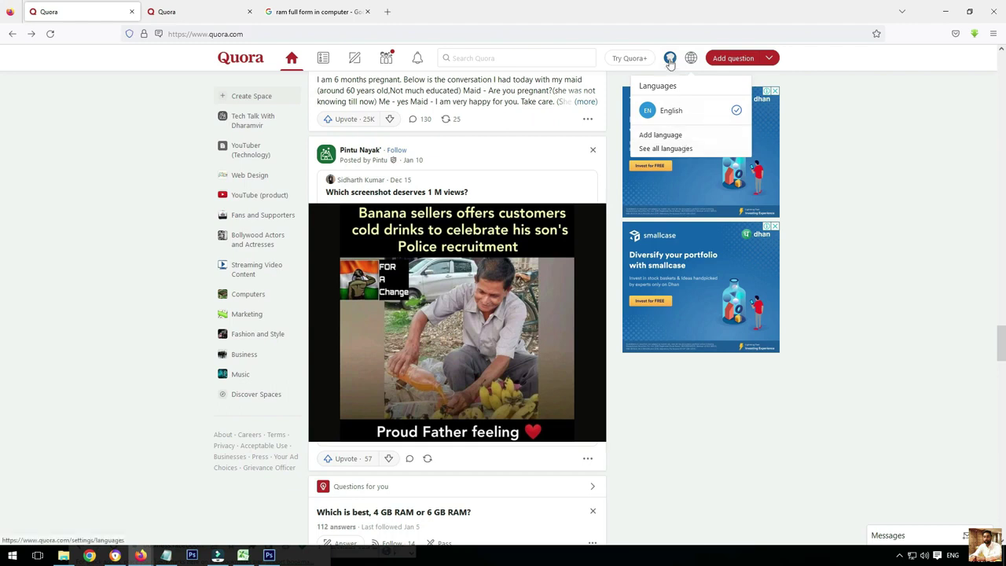
click(670, 58)
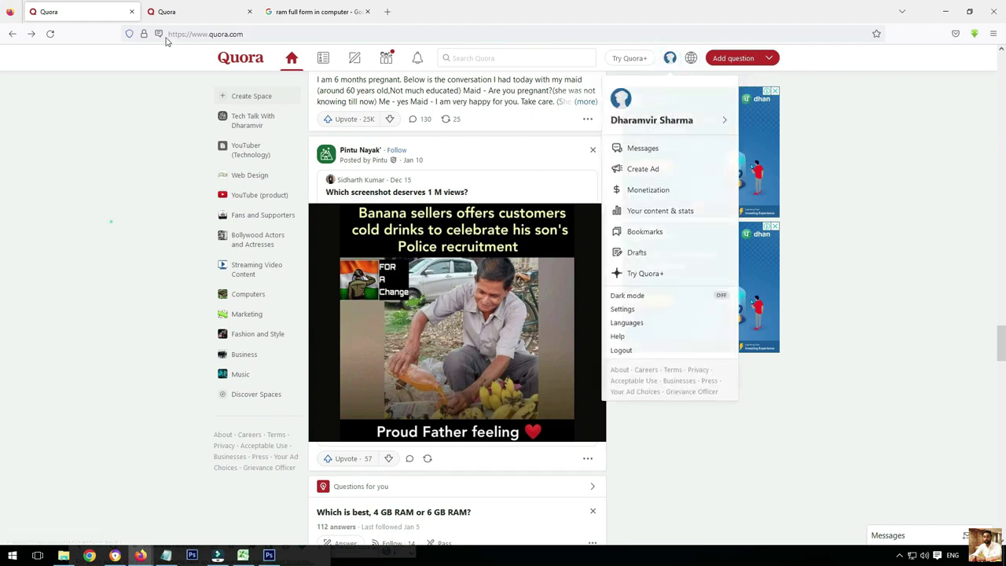
click(177, 12)
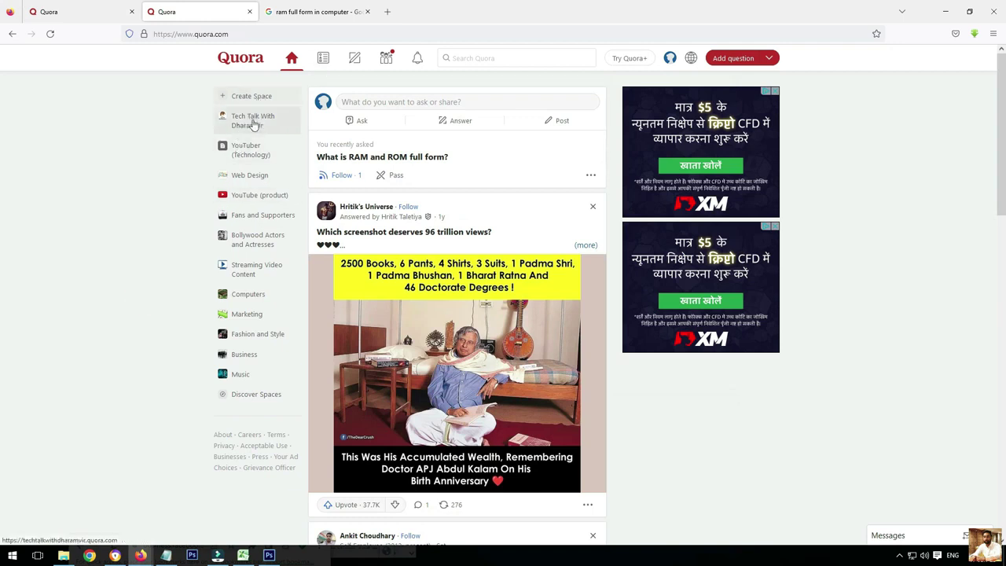
click(253, 123)
drag(98, 355, 97, 364)
scroll(256, 236, down, 1)
drag(256, 199, 539, 214)
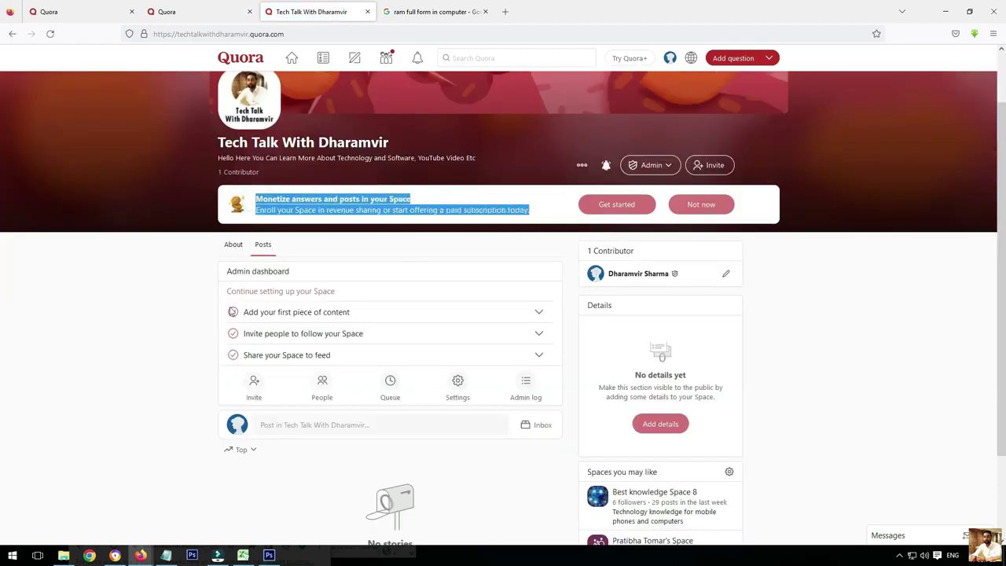
Start monetizing the Space and submit India as the country of residence.
click(633, 205)
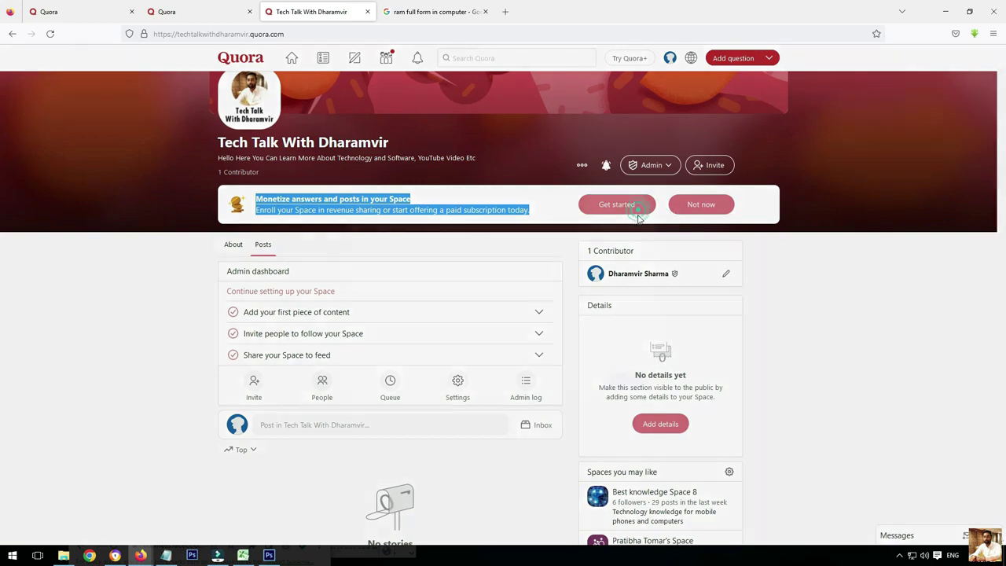
click(353, 226)
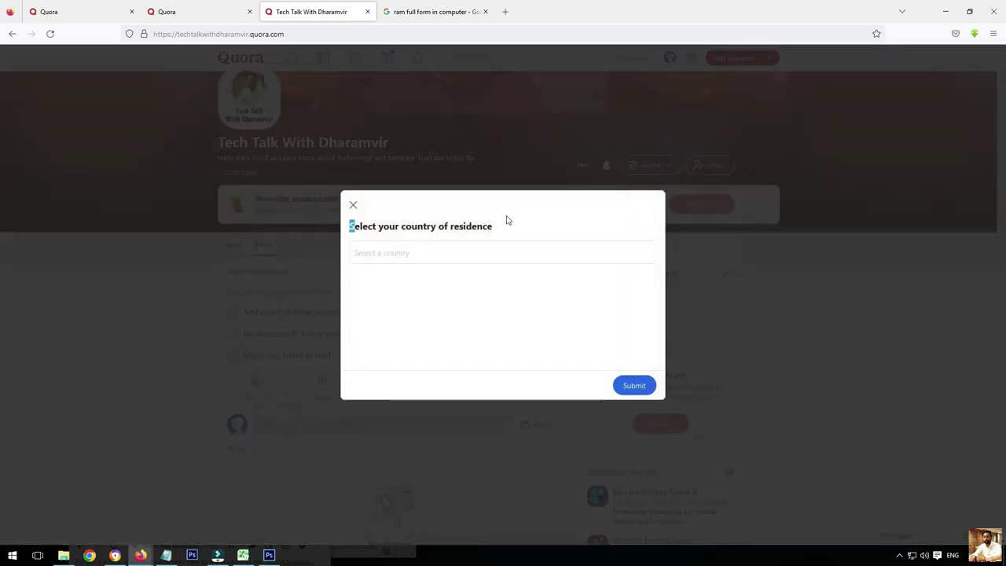
triple_click(609, 222)
click(458, 250)
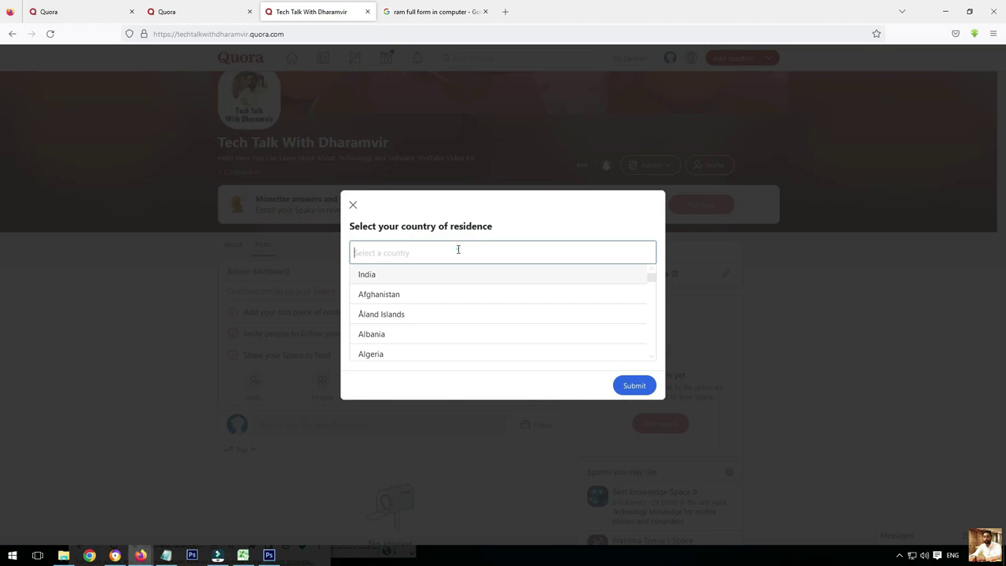
click(488, 274)
click(629, 385)
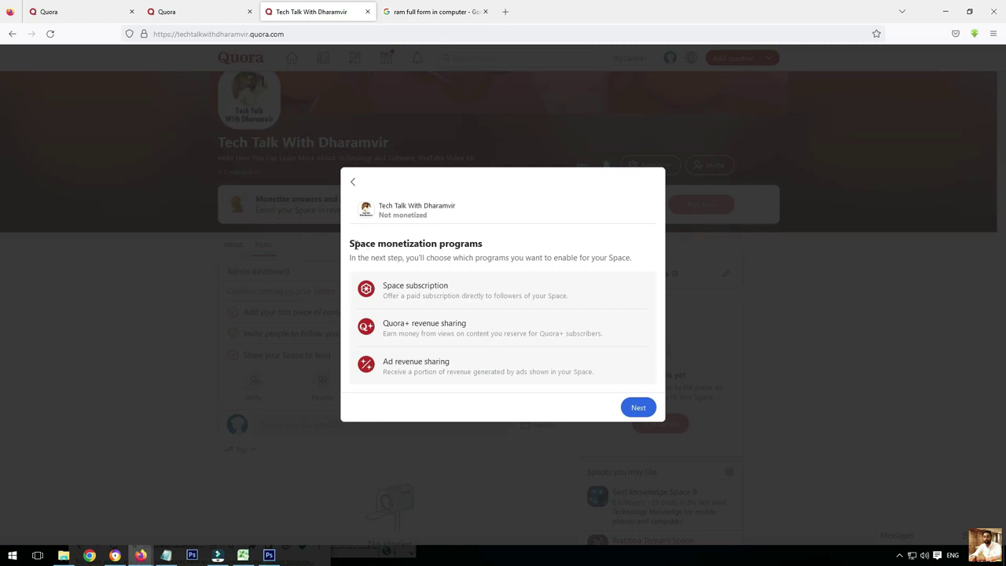
Enable Quora+ revenue sharing and ad revenue sharing, then go back to the Space and home feed.
drag(385, 213, 537, 226)
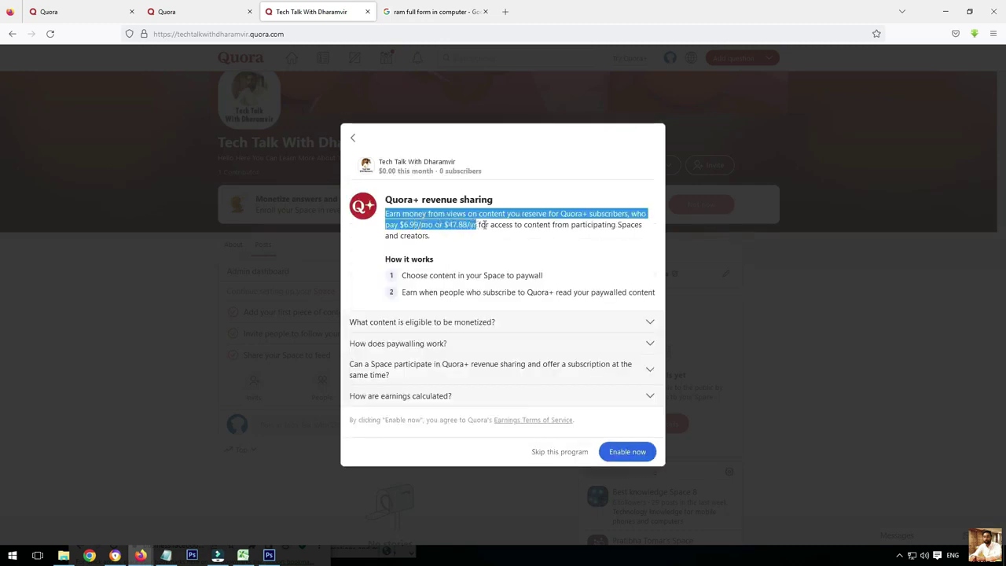
click(470, 239)
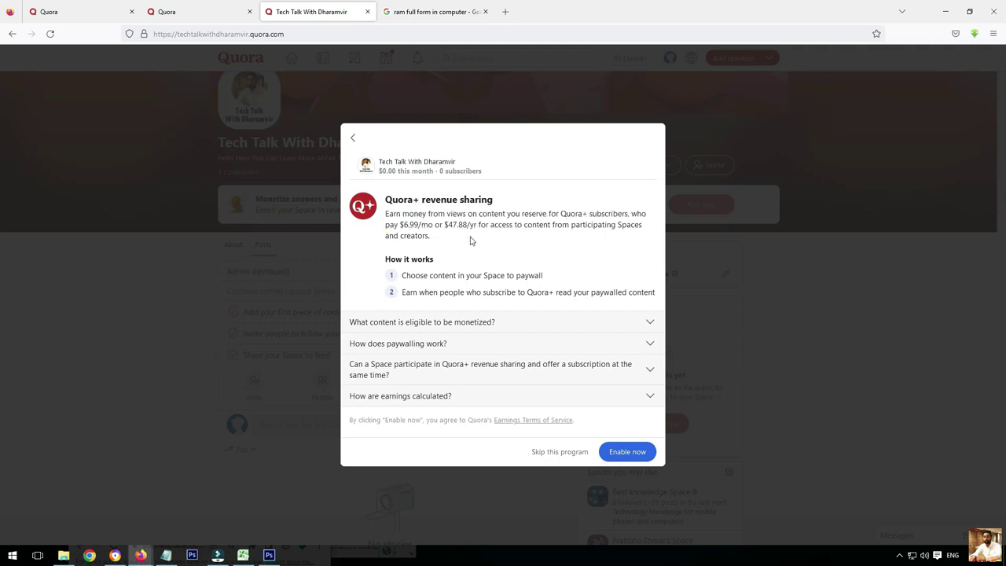
click(633, 451)
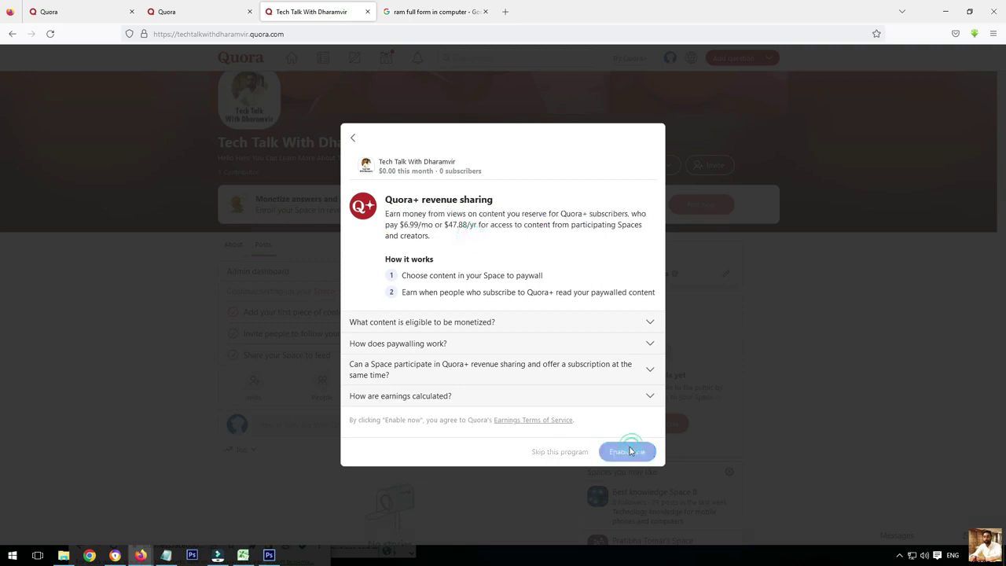
click(645, 423)
click(645, 424)
click(643, 424)
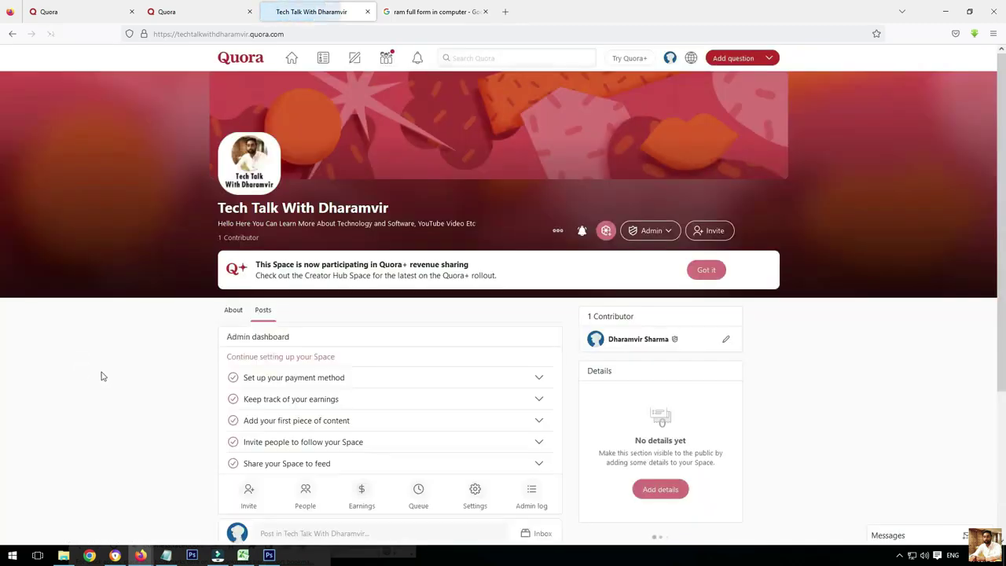
click(103, 373)
scroll(107, 374, down, 2)
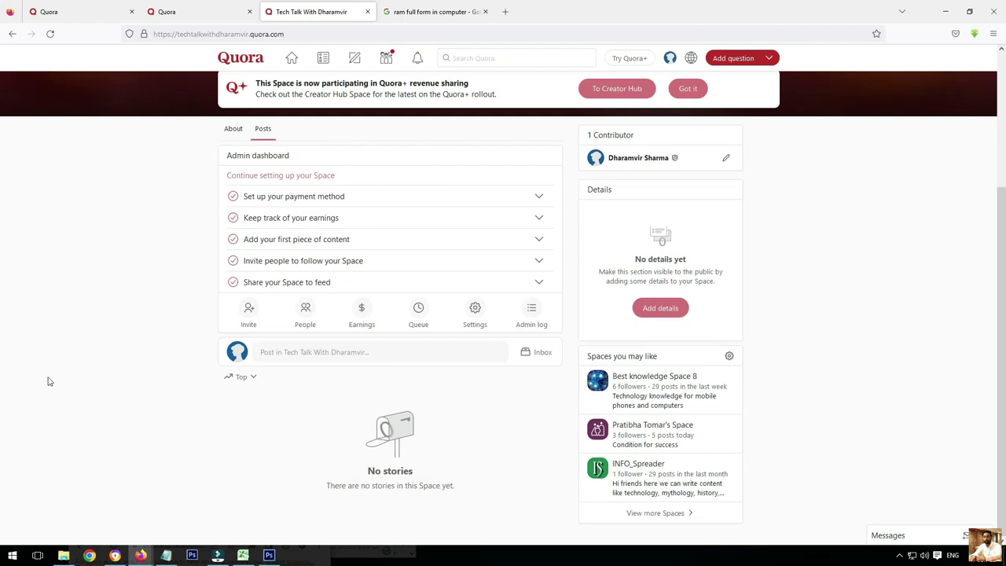
scroll(52, 396, up, 2)
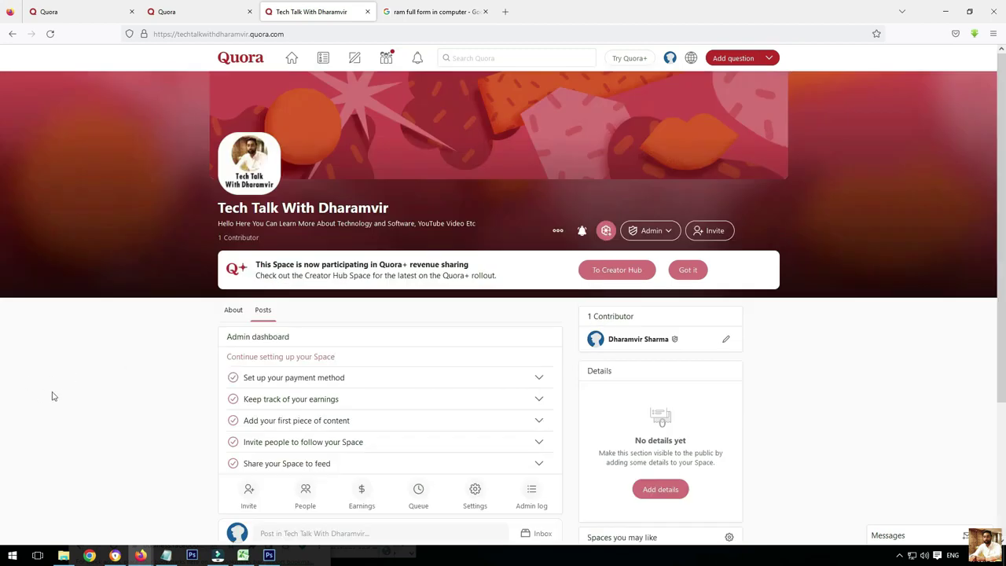
click(240, 58)
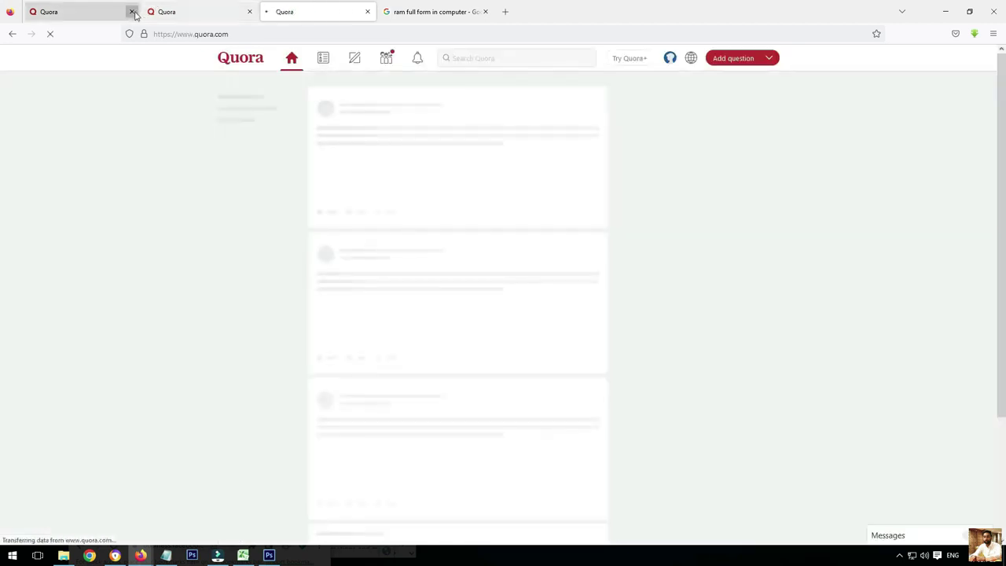
Close the two extra Quora tabs.
click(132, 12)
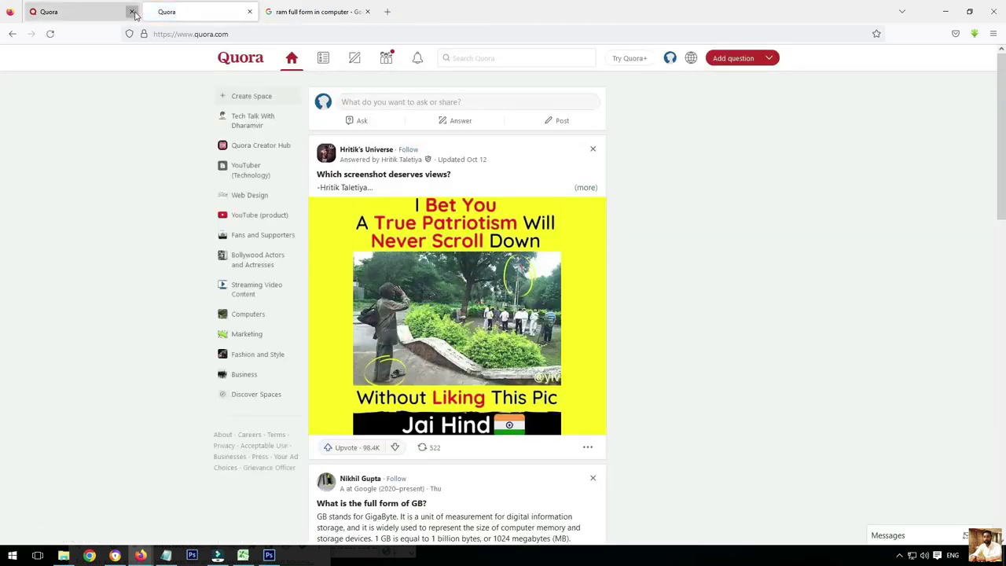
click(132, 12)
click(108, 267)
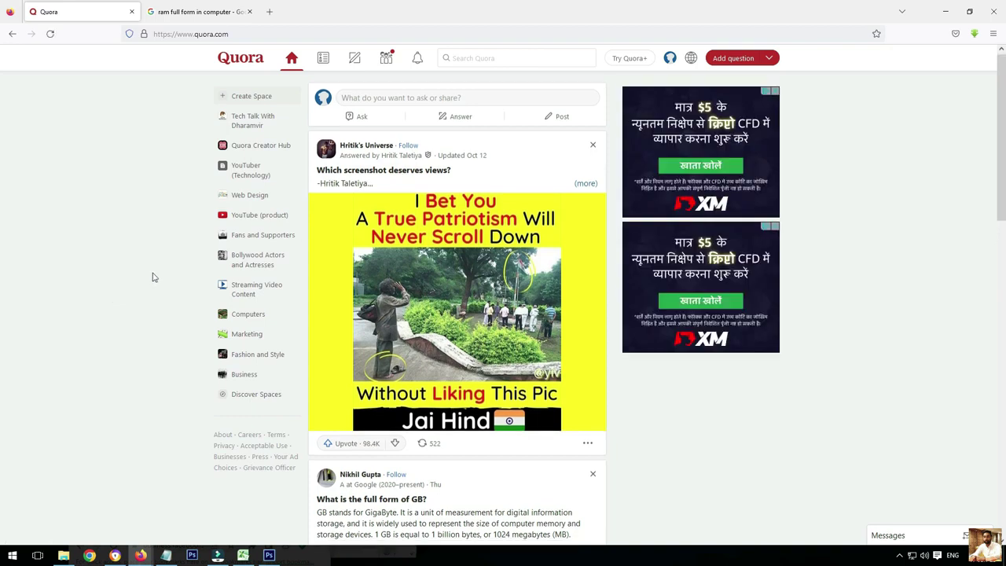
Scroll the home feed and select the 'What is SEO full form in Digital marketing?' question title.
scroll(487, 319, down, 4)
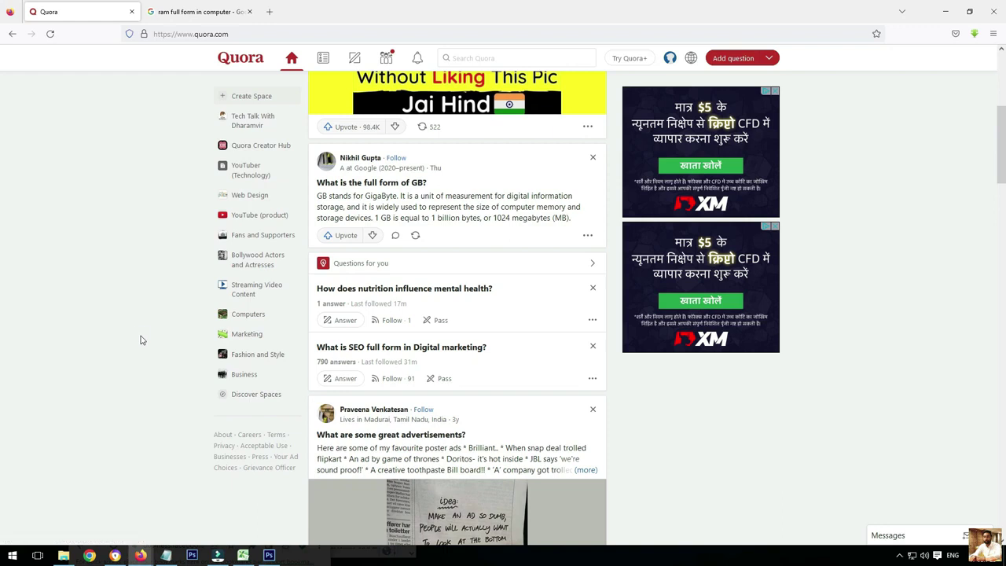
scroll(133, 339, down, 1)
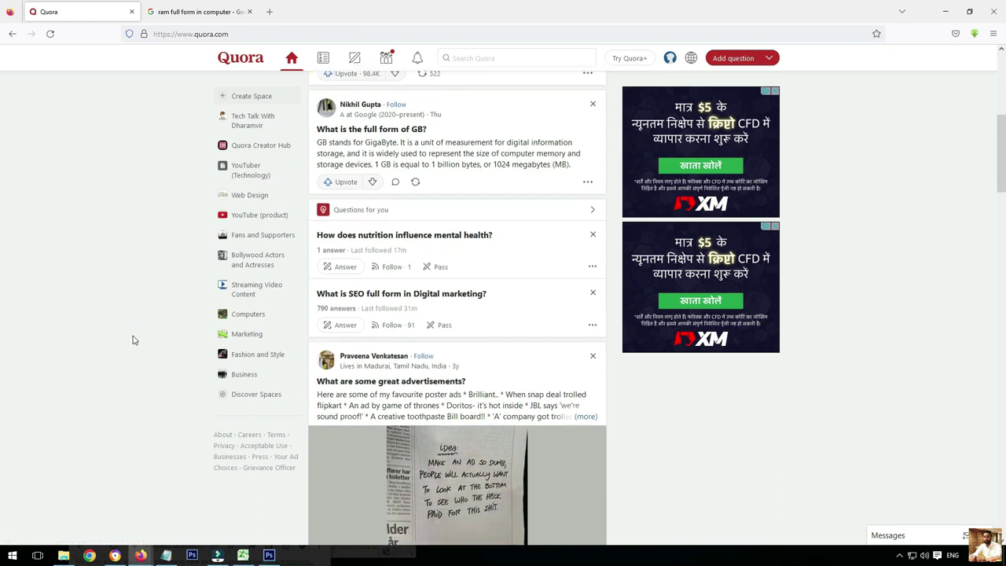
scroll(134, 340, down, 1)
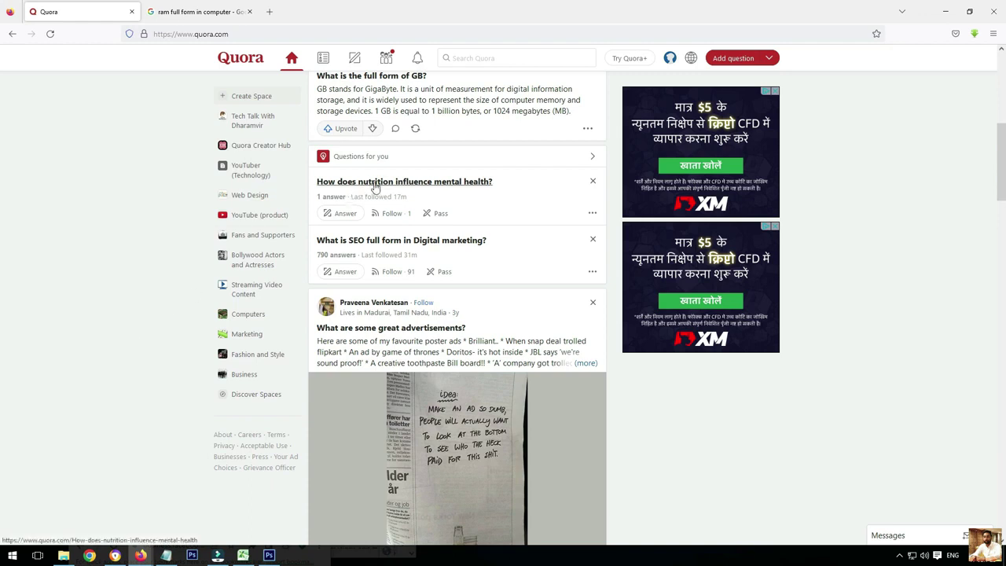
scroll(155, 320, down, 1)
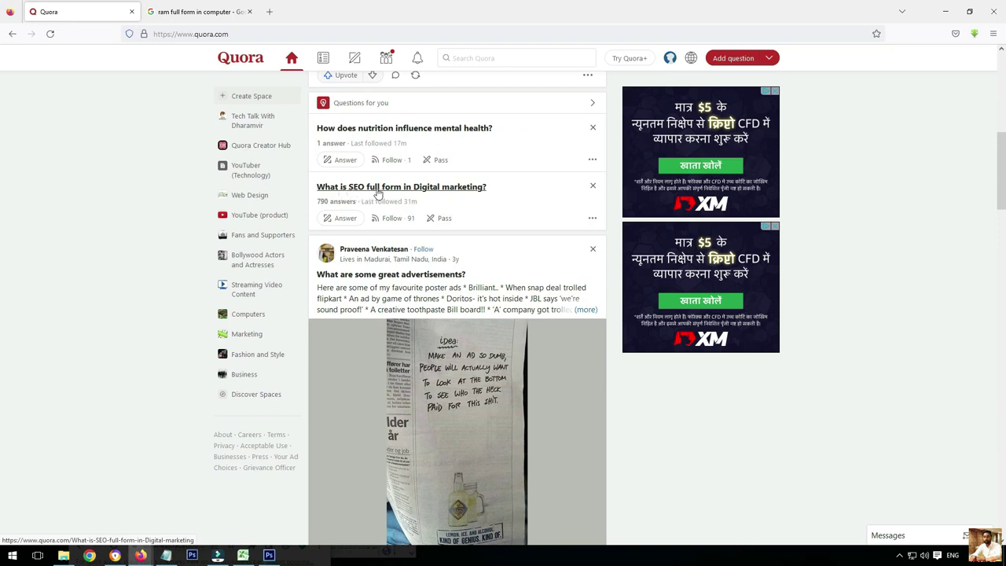
drag(314, 187, 491, 183)
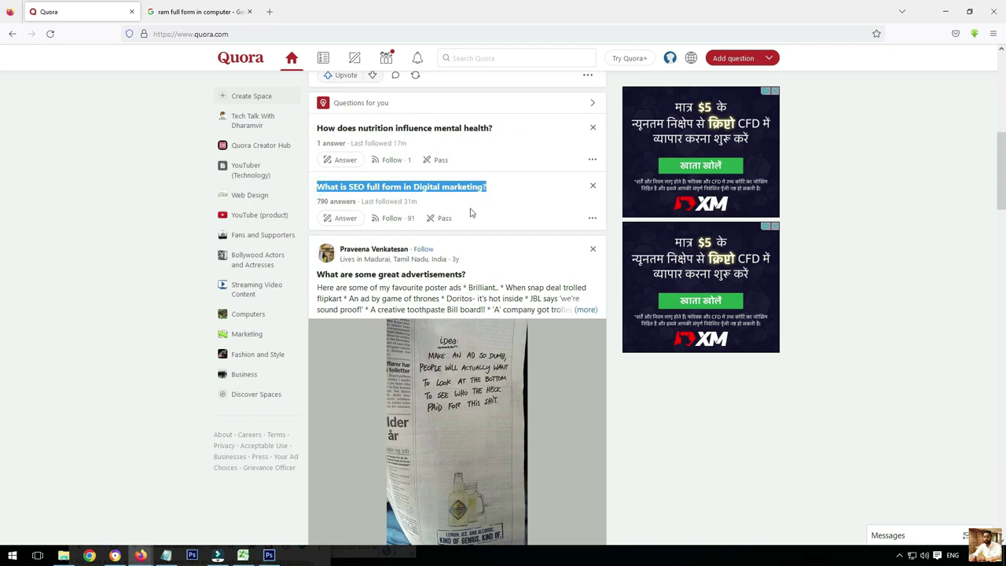
Copy 'What is SEO full form in Digital marketing?' and run it as a Google search.
click(345, 218)
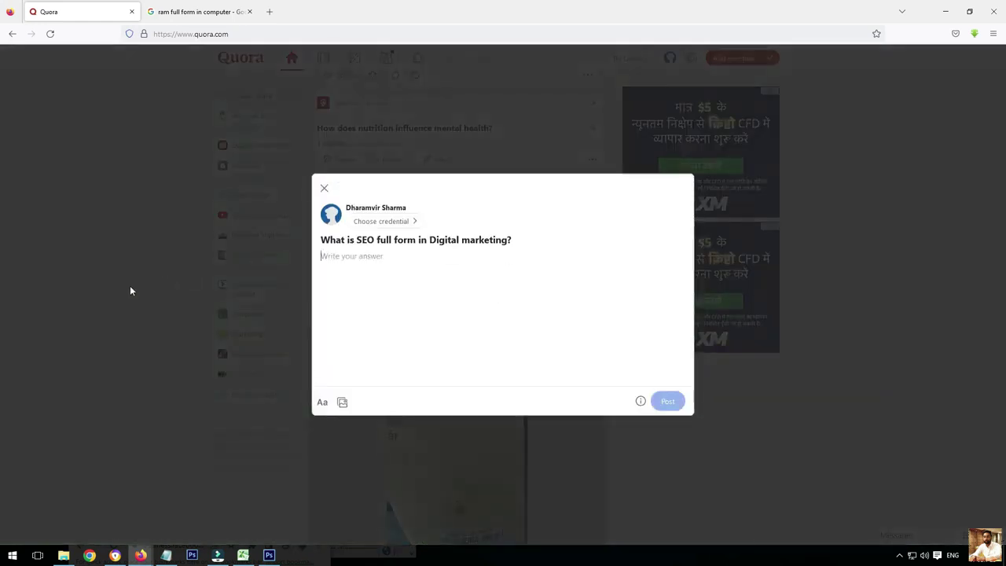
click(323, 189)
drag(310, 186, 490, 193)
key(ctrl+c)
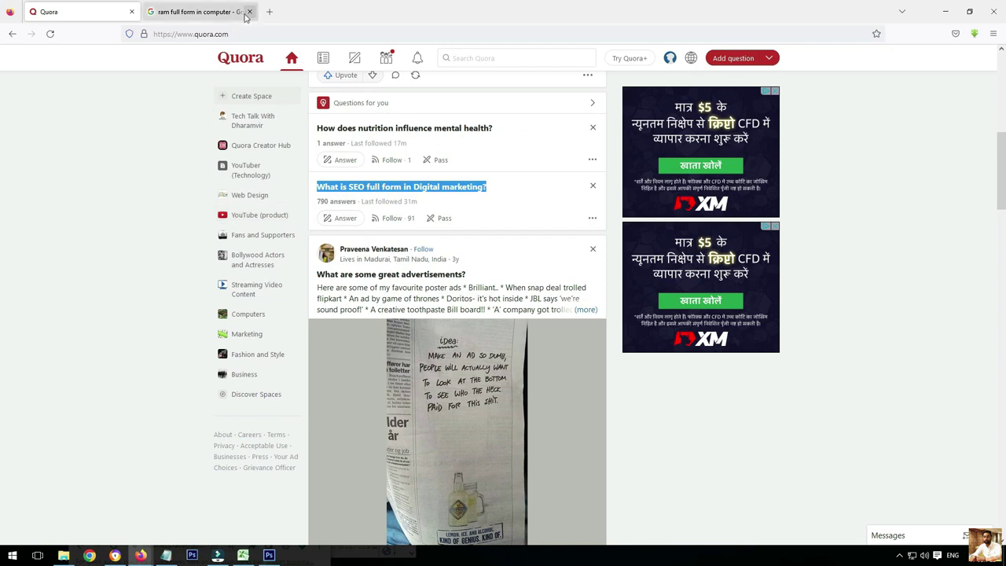
click(244, 17)
key(ctrl+a)
key(ctrl+v)
key(Return)
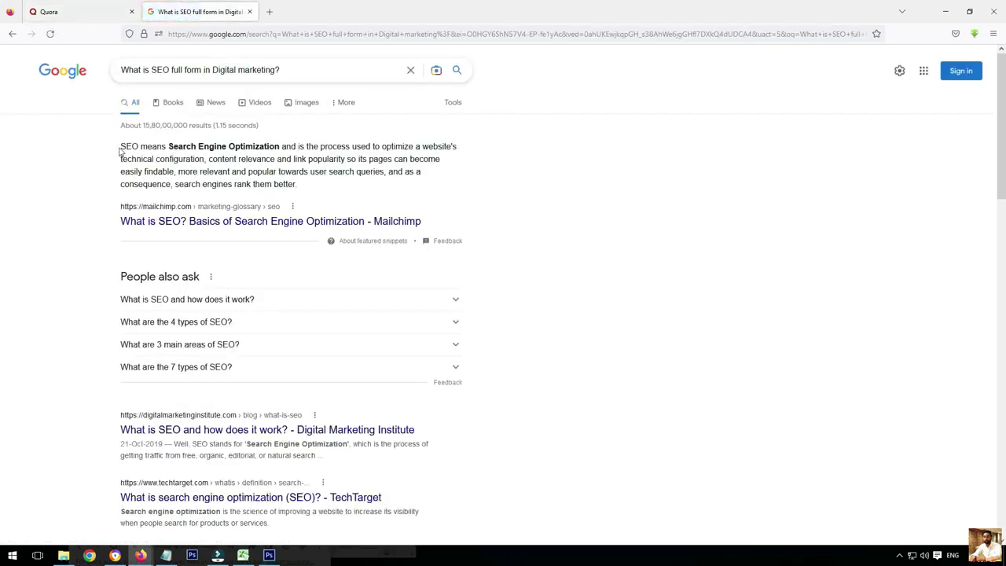
Copy the snippet's SEO definition, 'SEO means' through 'user search queries', and return to Quora.
drag(121, 149, 152, 171)
click(170, 146)
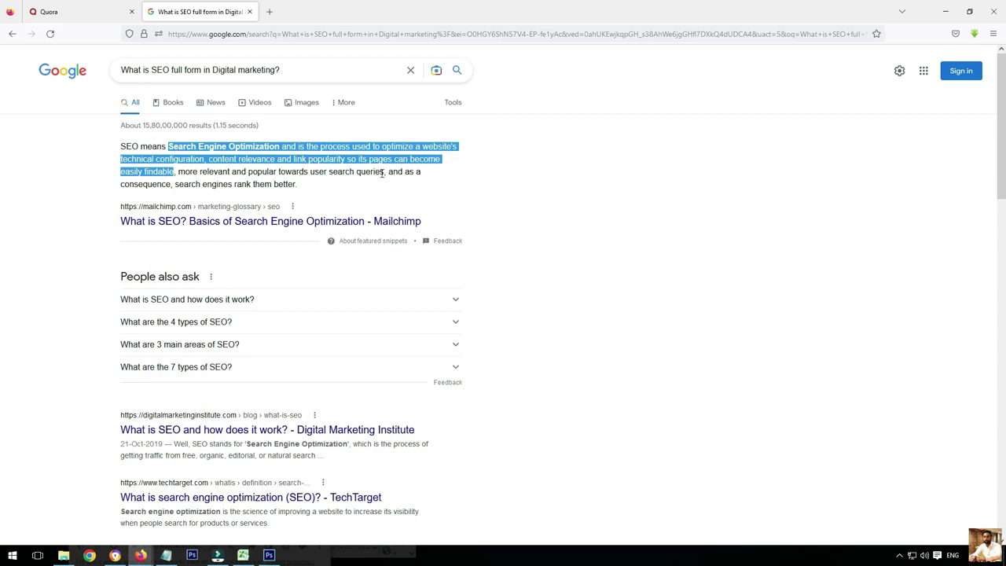
drag(385, 173, 385, 172)
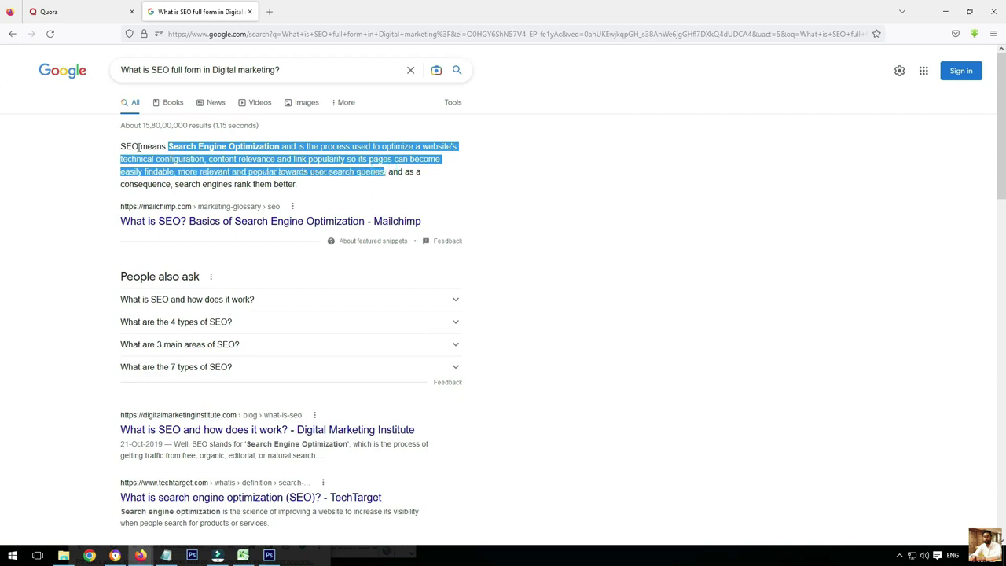
drag(122, 145, 376, 171)
key(ctrl+c)
click(75, 11)
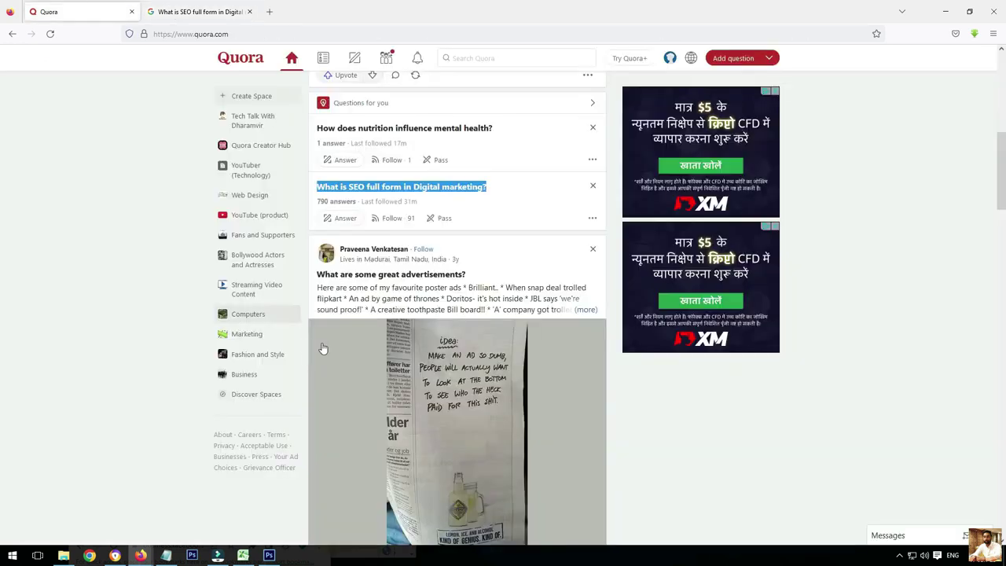
Paste the copied SEO definition as an answer to the SEO question and post it without a credential.
click(342, 218)
key(ctrl+v)
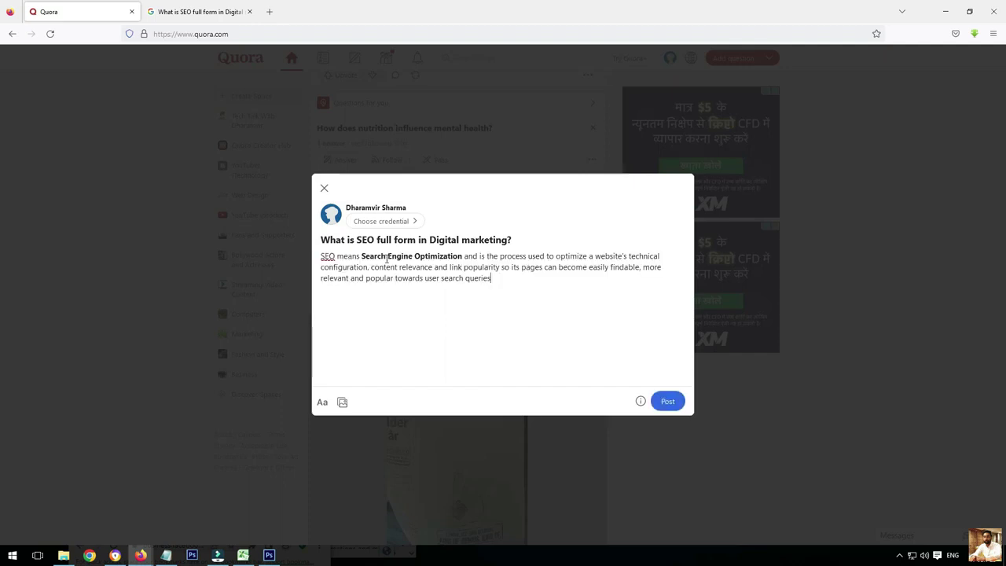
click(667, 401)
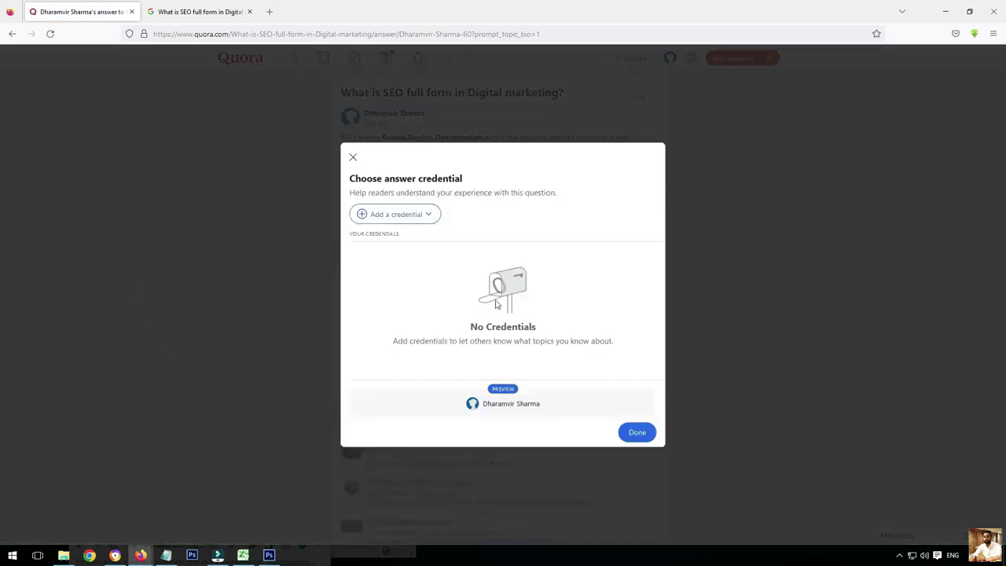
drag(465, 182, 480, 181)
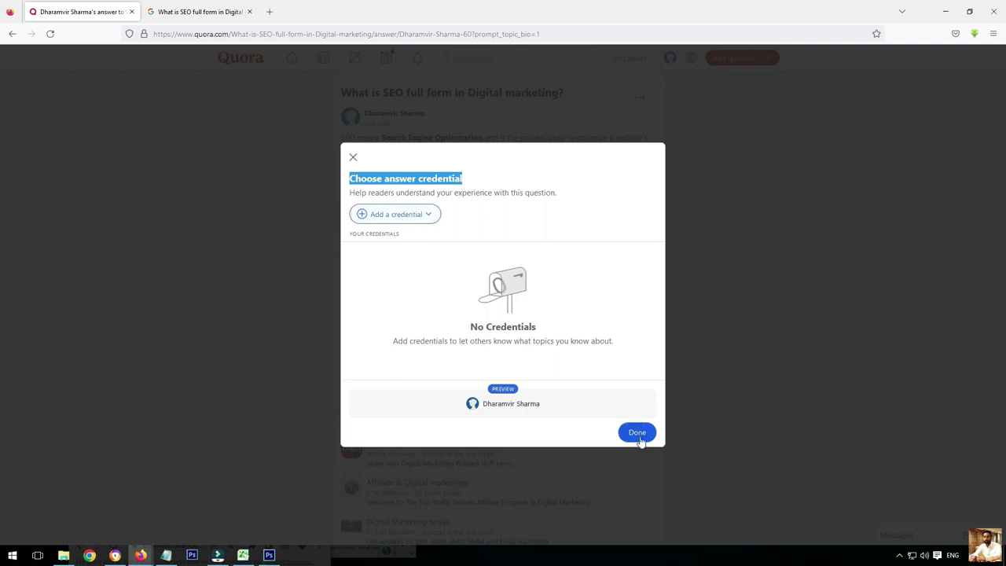
click(637, 433)
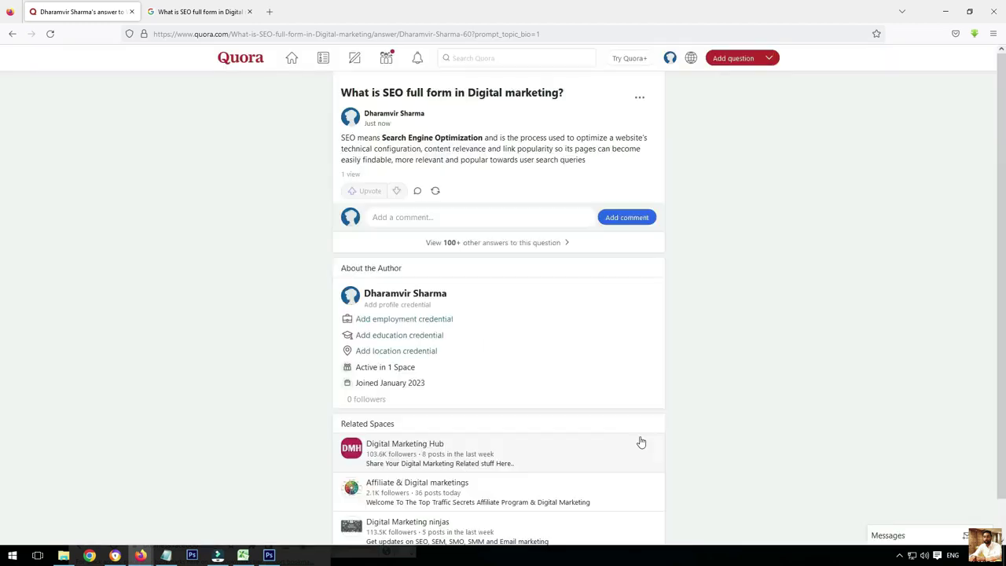
click(241, 320)
scroll(216, 342, down, 1)
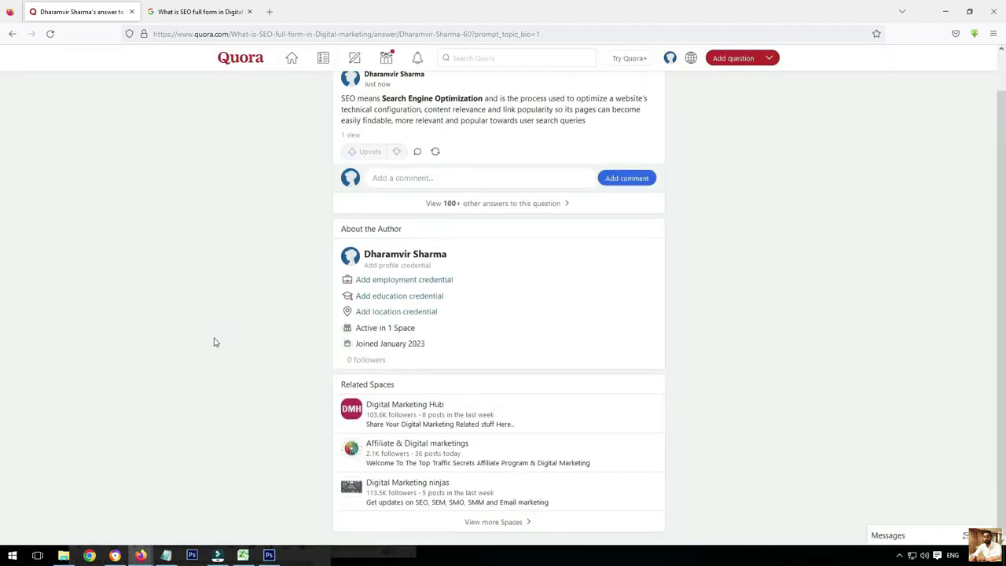
scroll(218, 352, up, 1)
Upvote the 'Different breeds of Lion' post and show its comments.
click(241, 57)
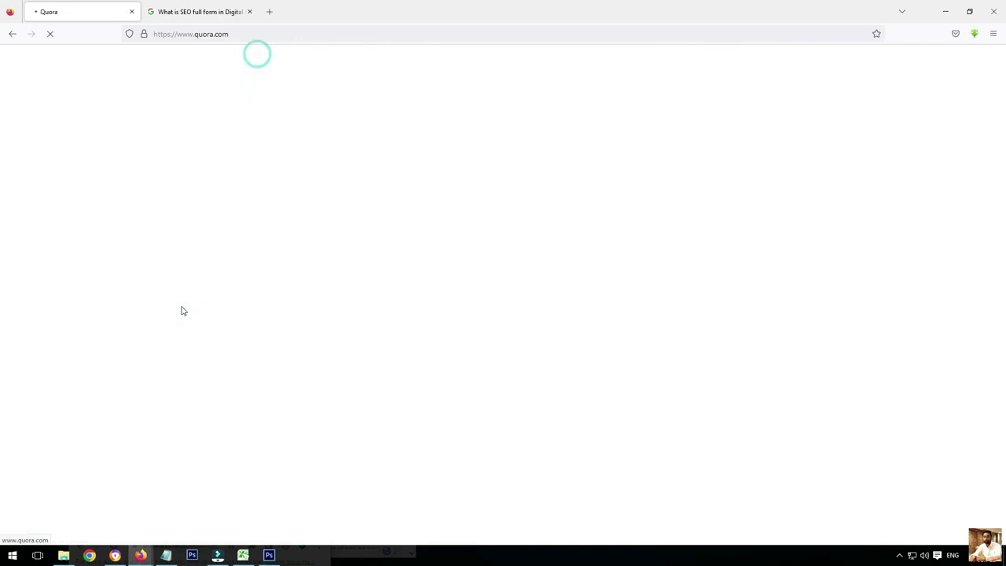
click(181, 309)
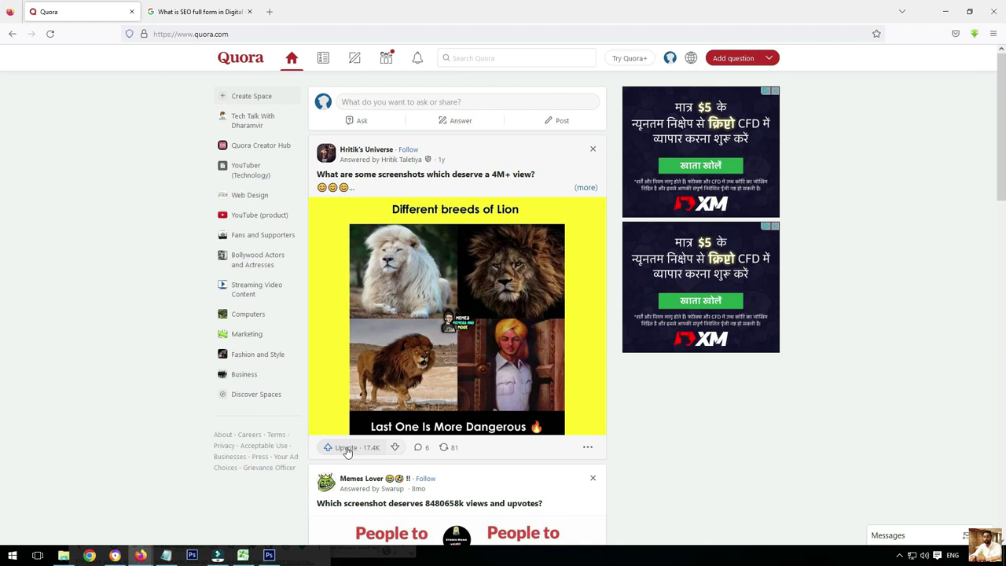
click(345, 449)
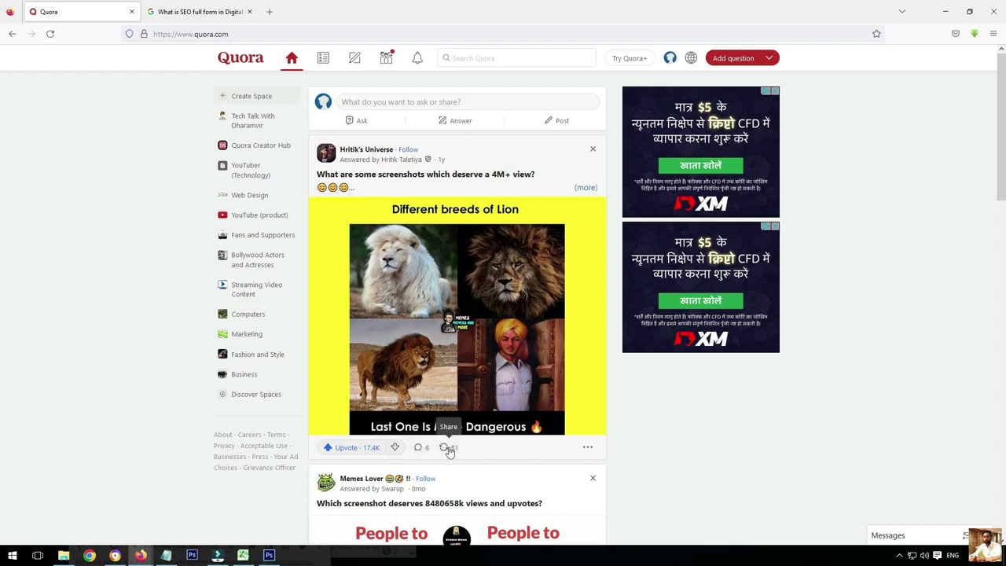
click(418, 449)
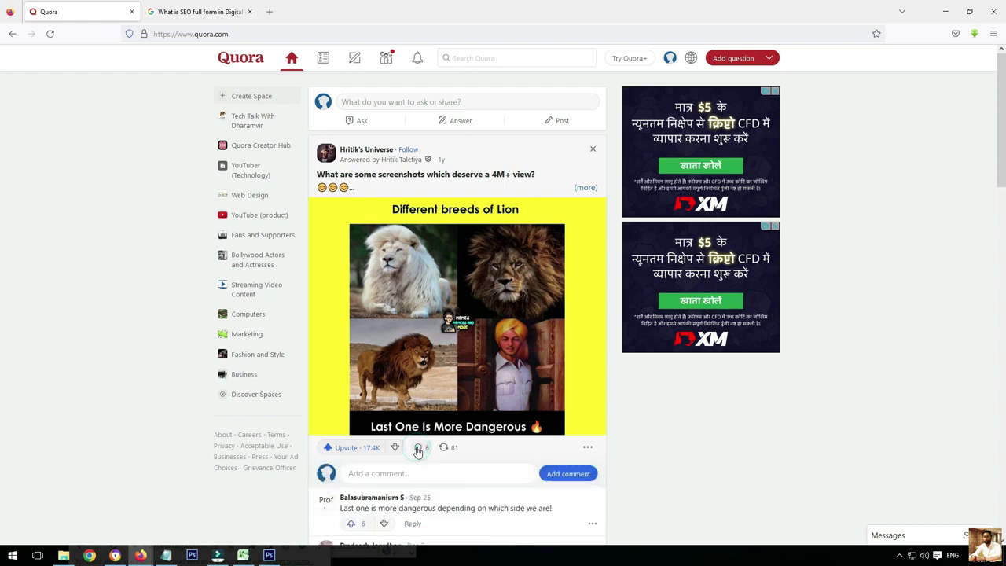
scroll(204, 336, down, 2)
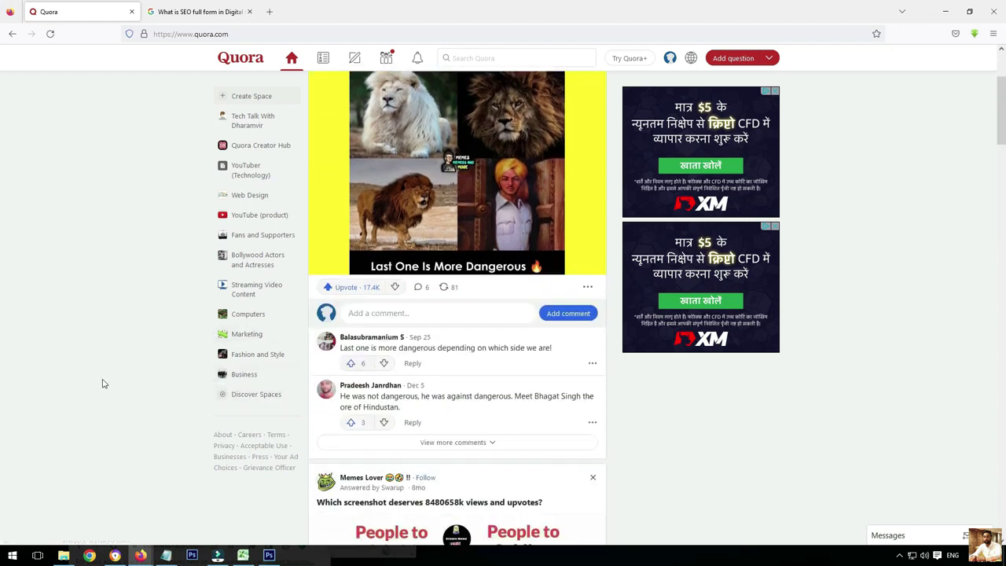
scroll(114, 371, up, 1)
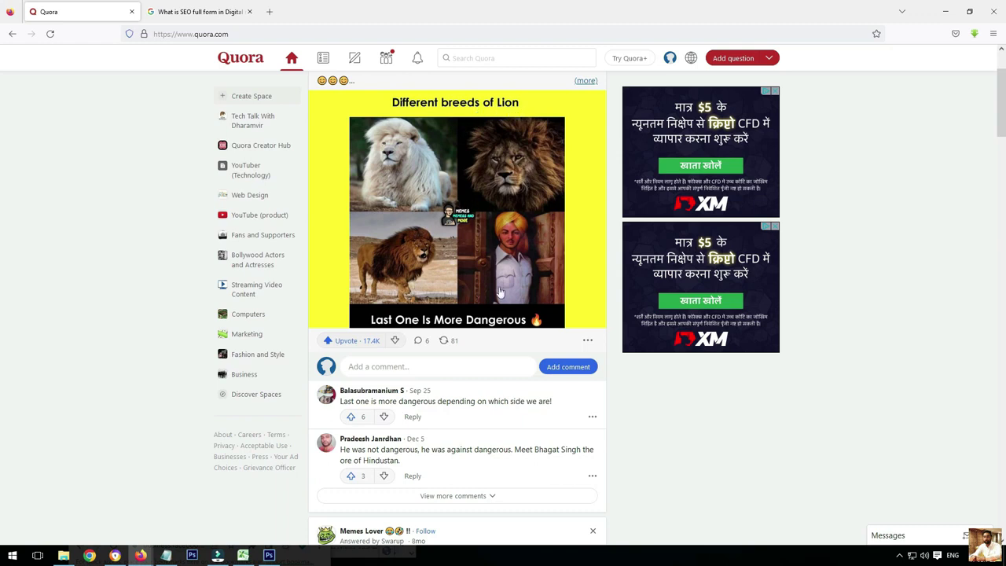
Upvote the second comment on the lion post and load more comments.
click(135, 240)
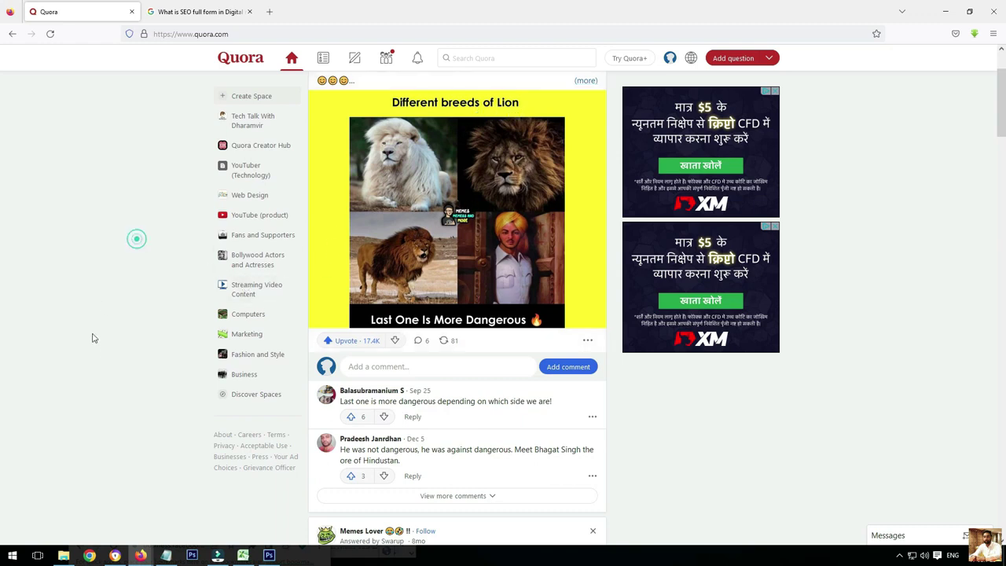
scroll(102, 336, down, 1)
scroll(109, 335, down, 1)
scroll(134, 362, down, 1)
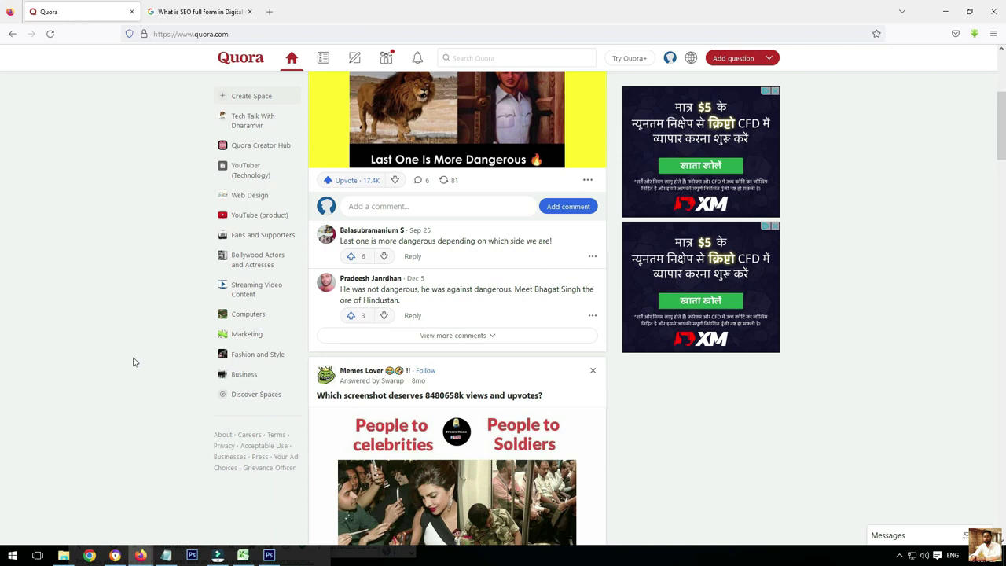
click(353, 315)
click(441, 336)
Upvote the 'People to celebrities' meme answer, then open the Write Answers page.
scroll(389, 276, down, 2)
scroll(389, 276, down, 5)
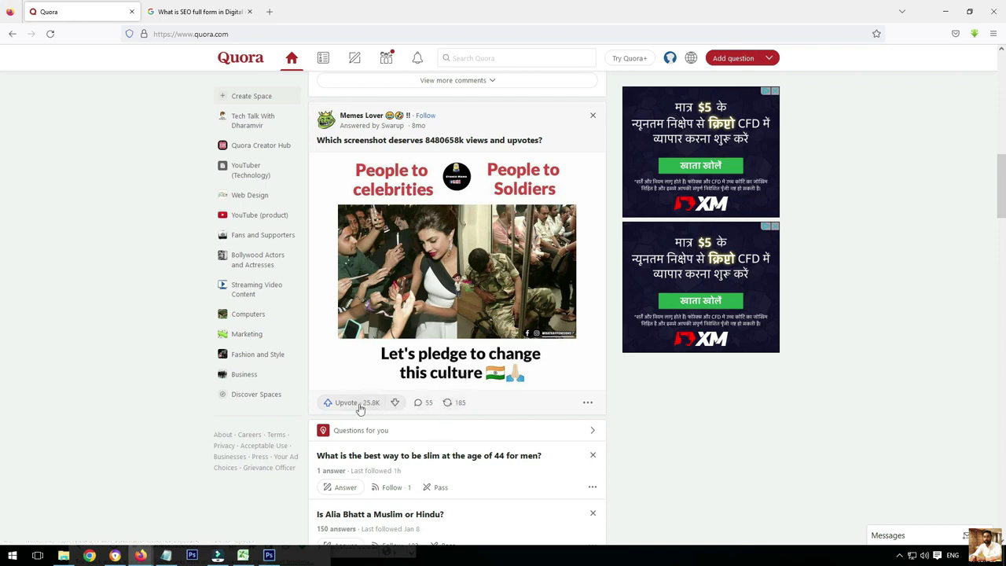
click(327, 405)
scroll(502, 336, down, 2)
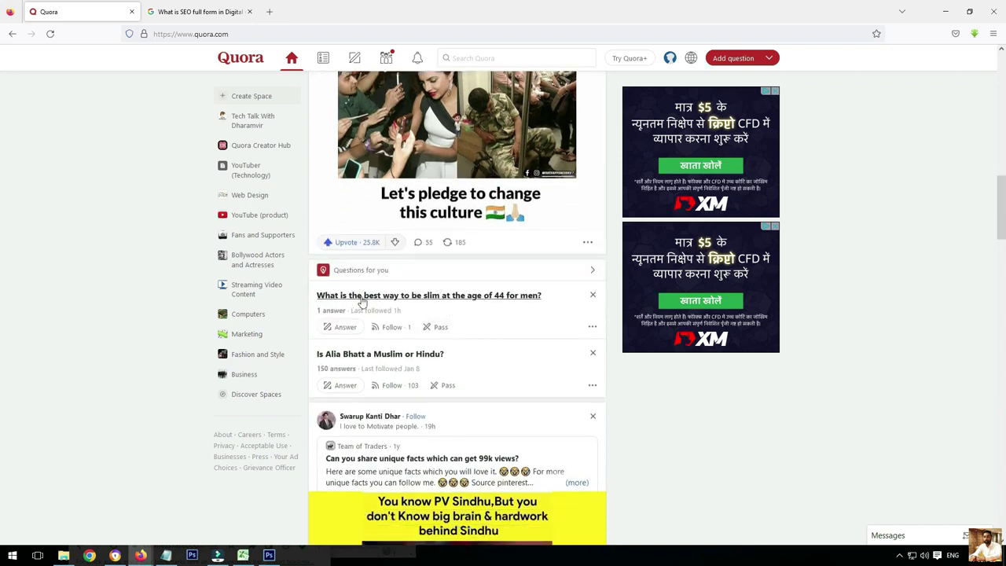
scroll(291, 61, down, 5)
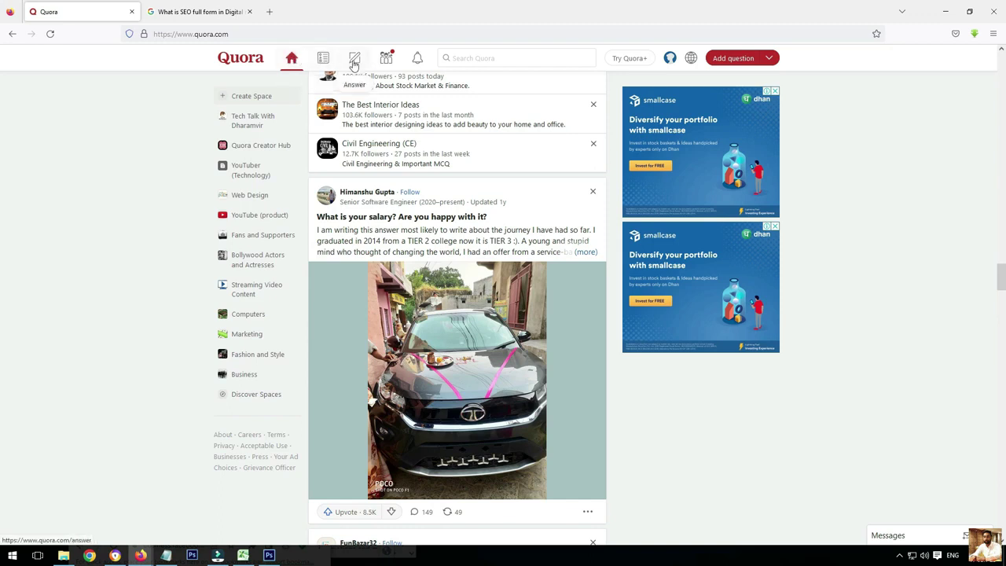
click(354, 66)
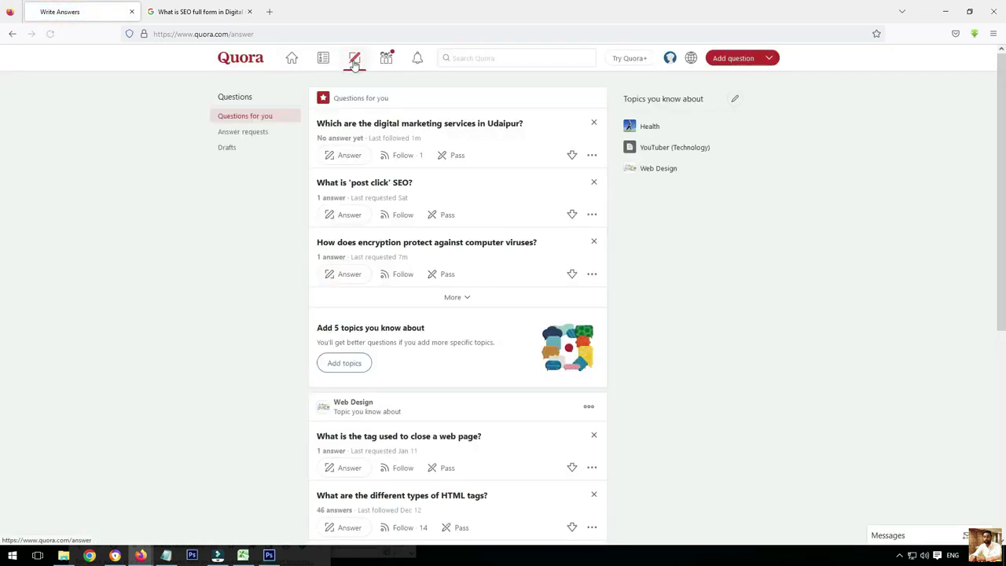
click(174, 329)
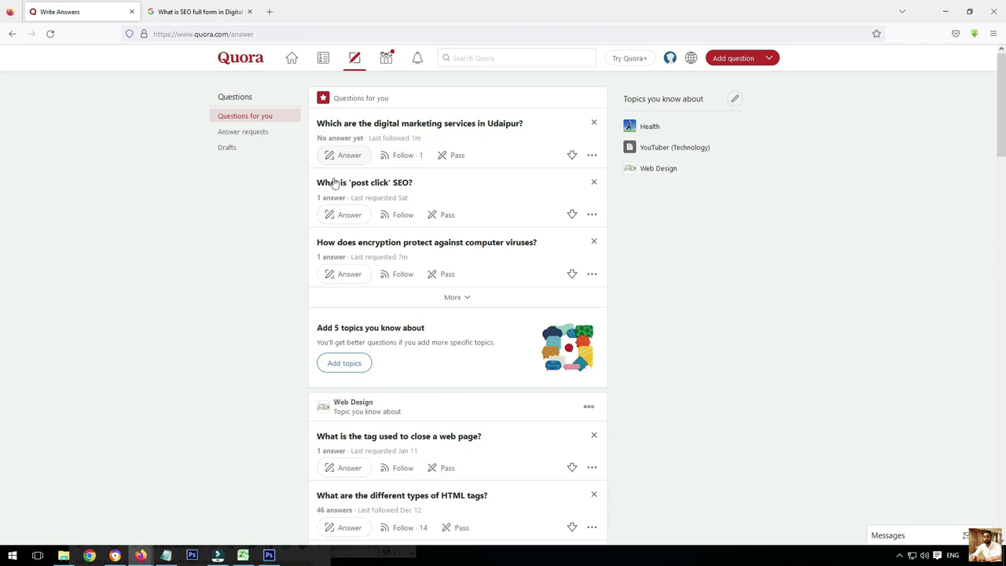
click(265, 231)
drag(312, 124, 495, 121)
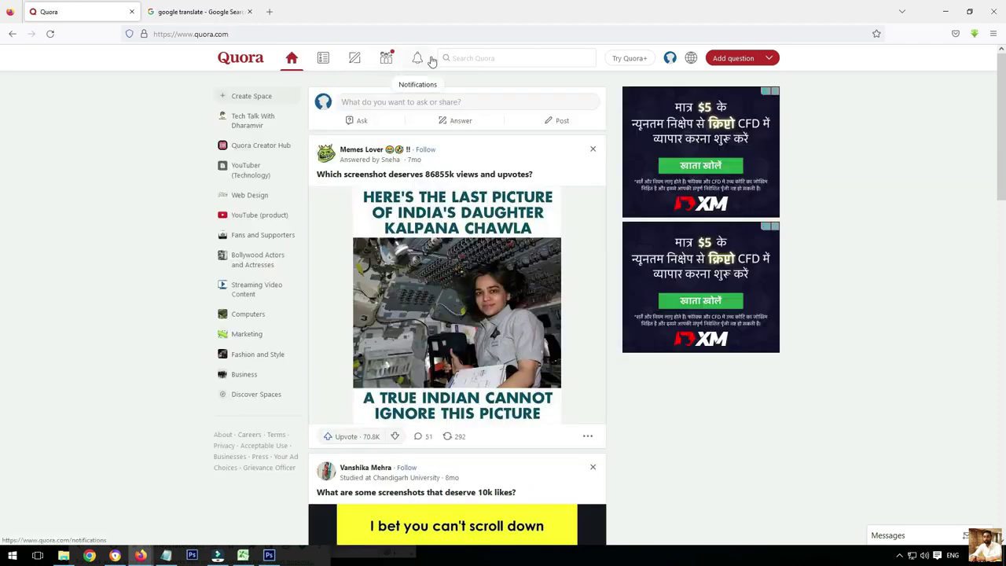
Open notifications and filter them by Stories, then by Earnings.
click(417, 60)
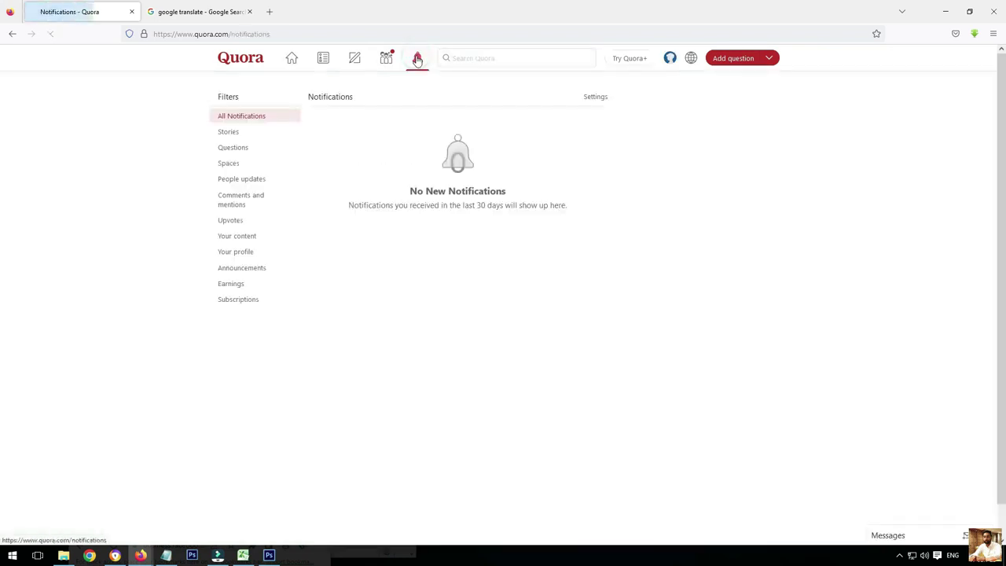
click(229, 134)
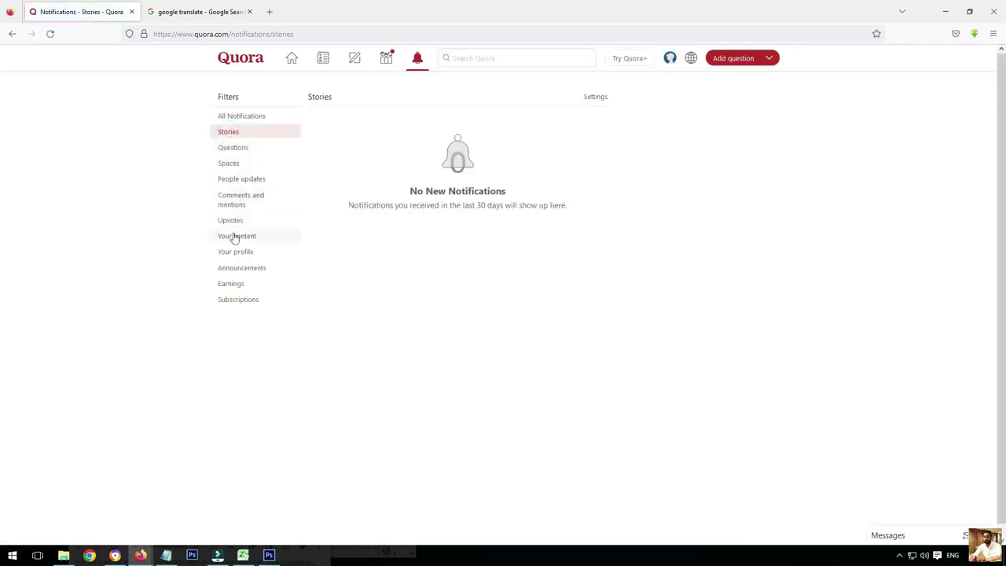
click(228, 288)
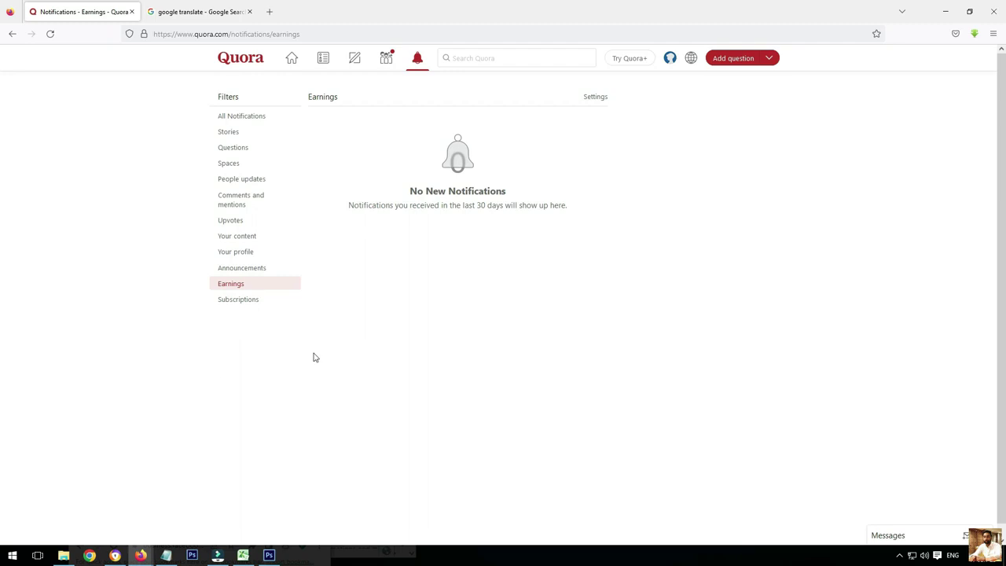
Select the text of the empty-notifications message.
drag(348, 206, 453, 207)
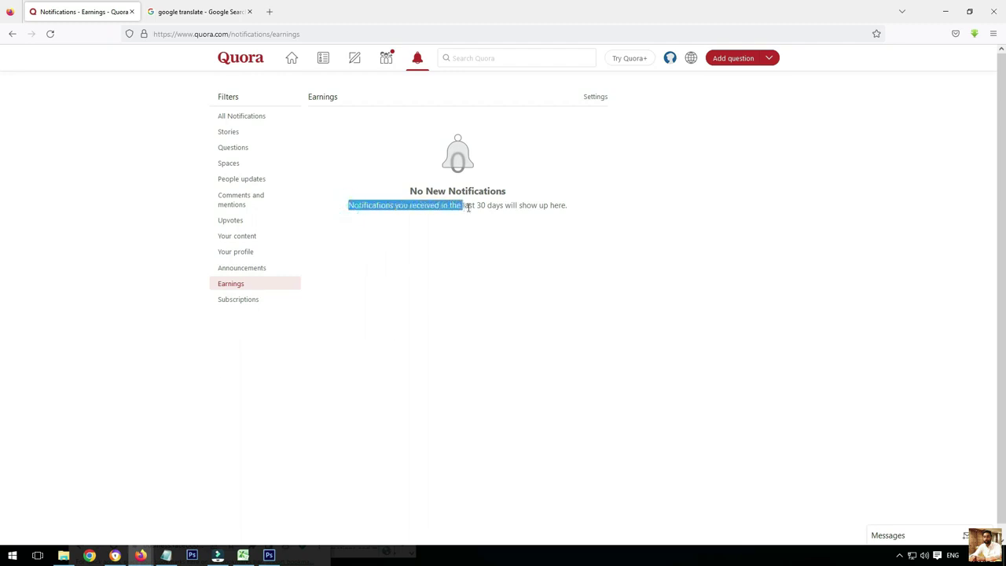
drag(503, 206, 576, 213)
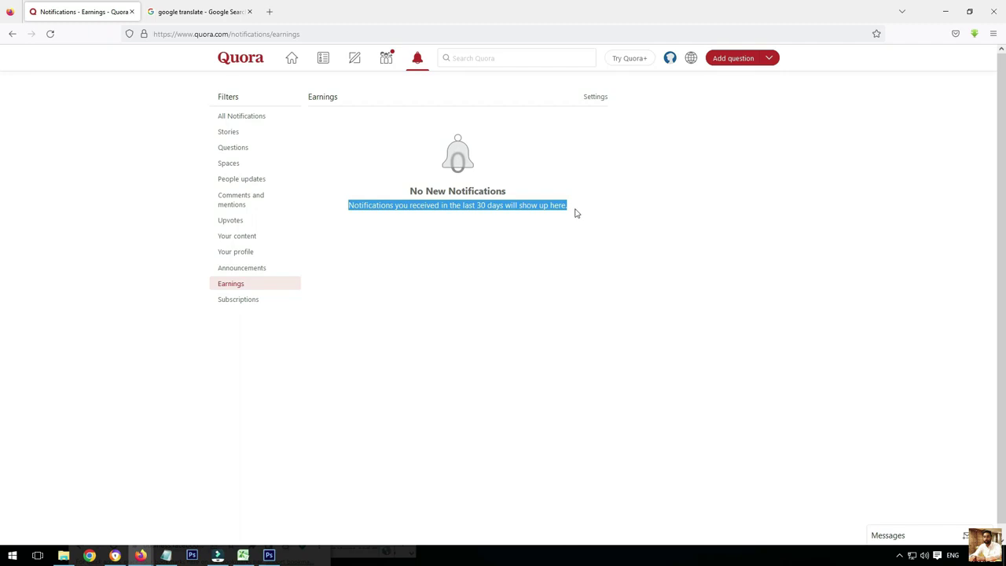
click(355, 202)
drag(352, 203, 424, 206)
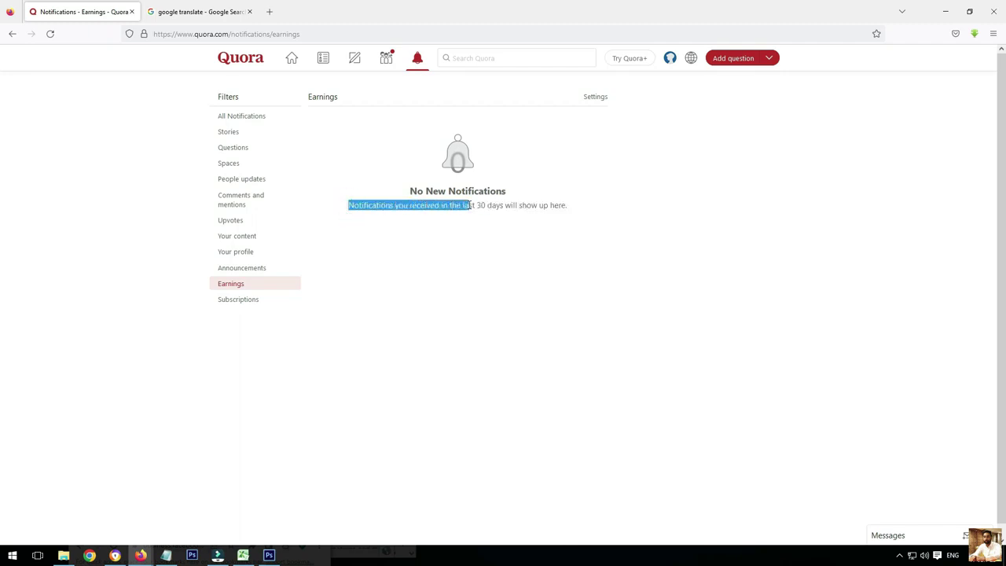
drag(492, 205, 577, 207)
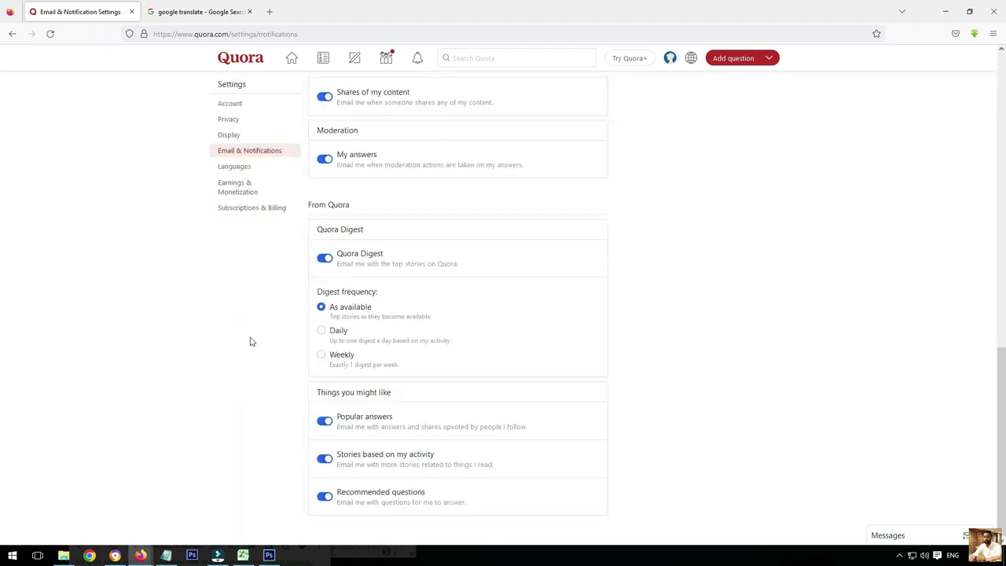
Open Hindi from the full language list in Language Settings.
click(689, 62)
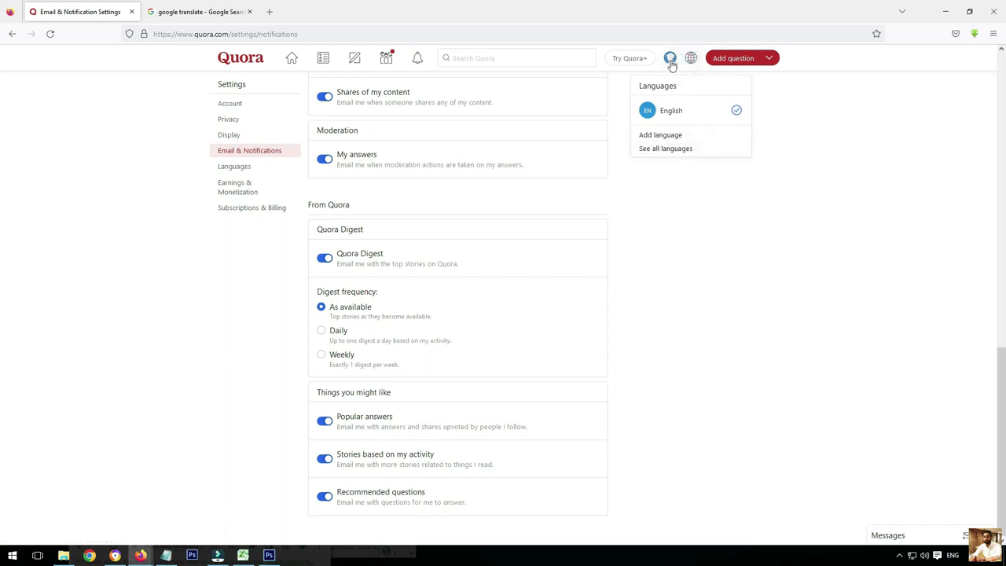
click(667, 156)
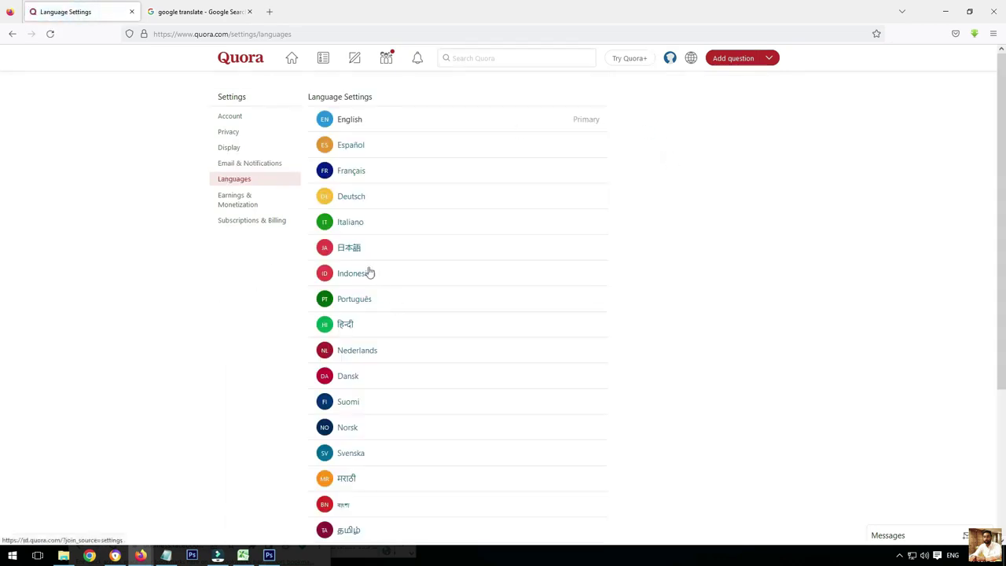
click(364, 329)
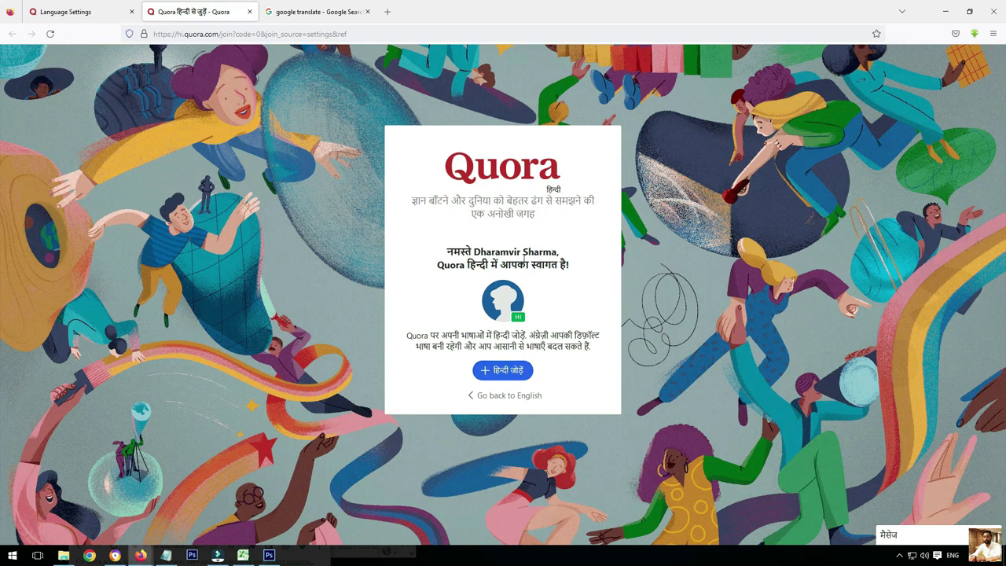
Add Hindi from the Hindi welcome page to get the Hindi home feed.
drag(481, 267, 565, 267)
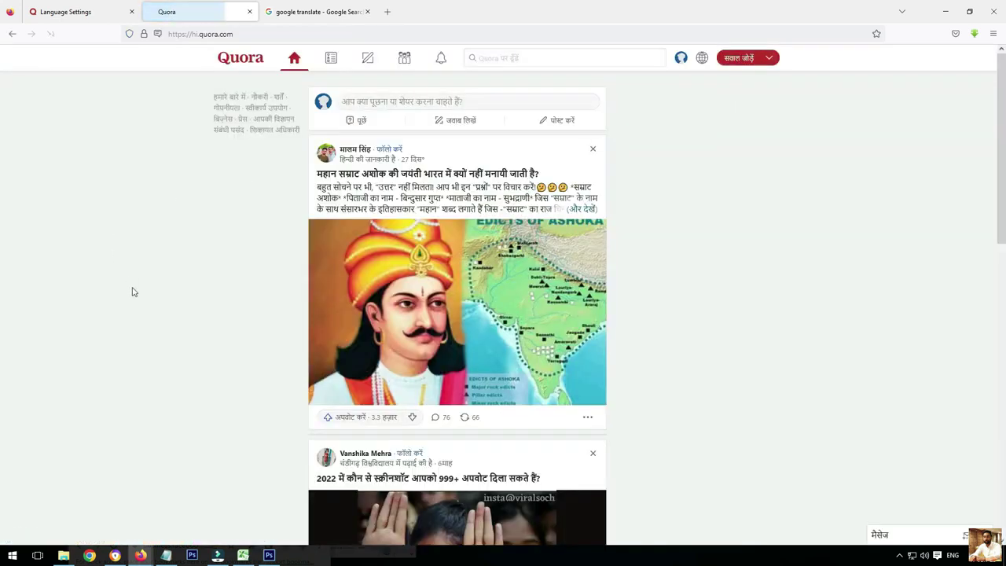
click(135, 288)
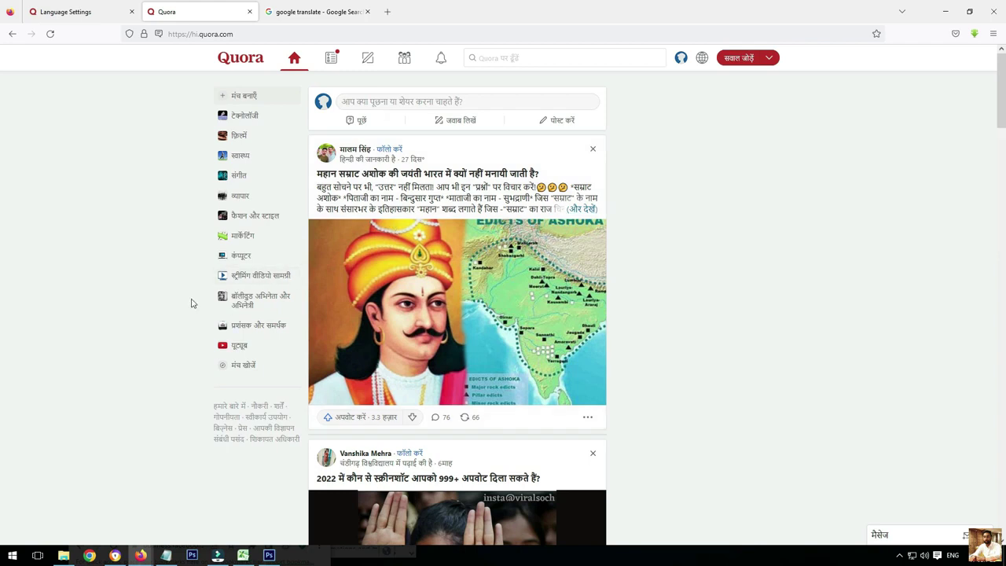
click(172, 291)
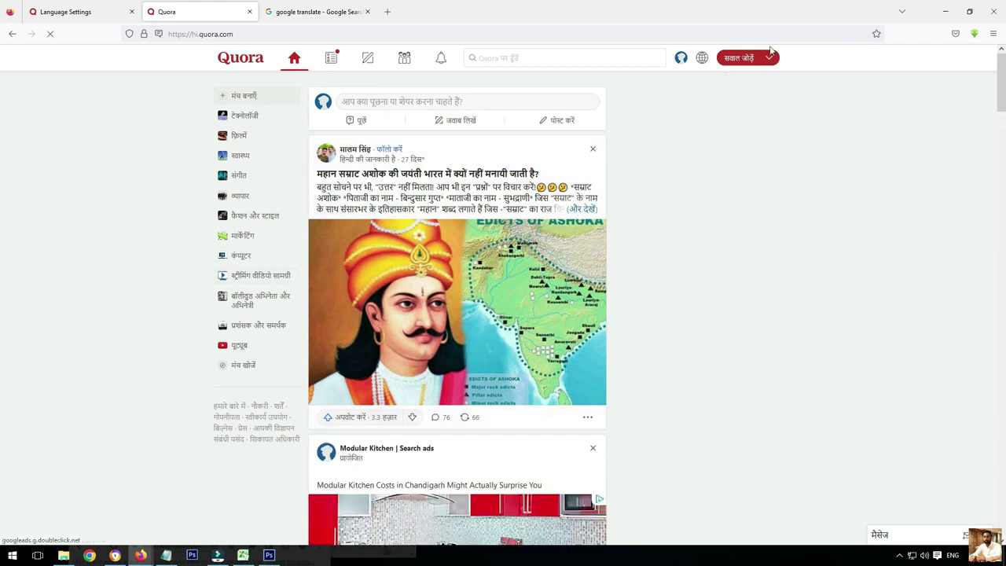
click(121, 359)
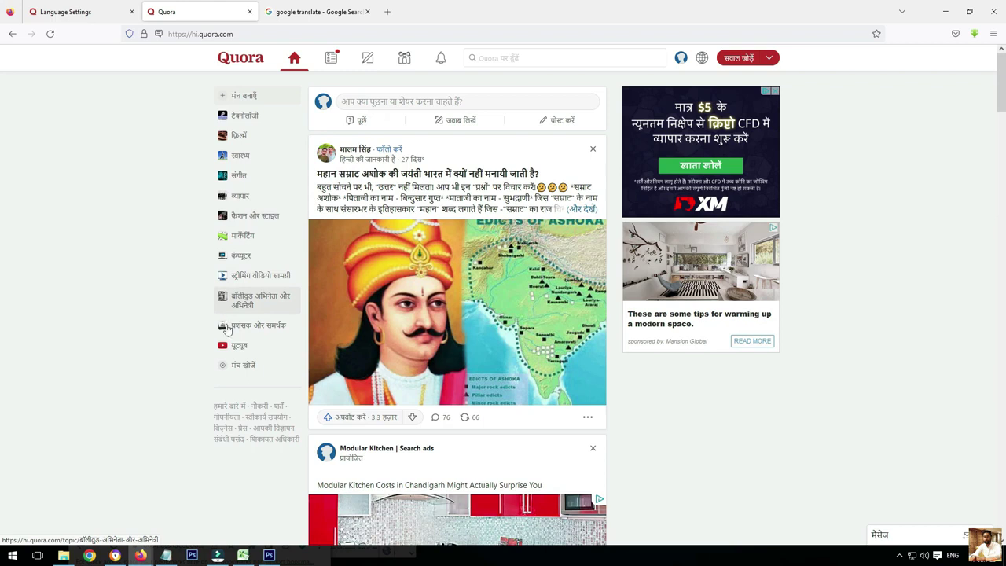
Browse the Hindi feed at hi.quora.com and open the account menu.
scroll(115, 280, down, 8)
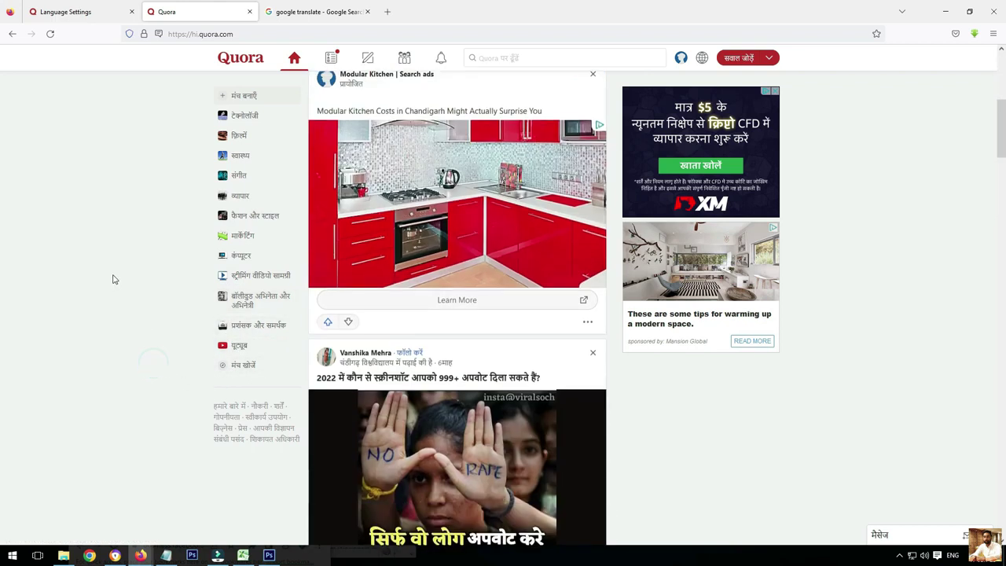
scroll(116, 281, down, 2)
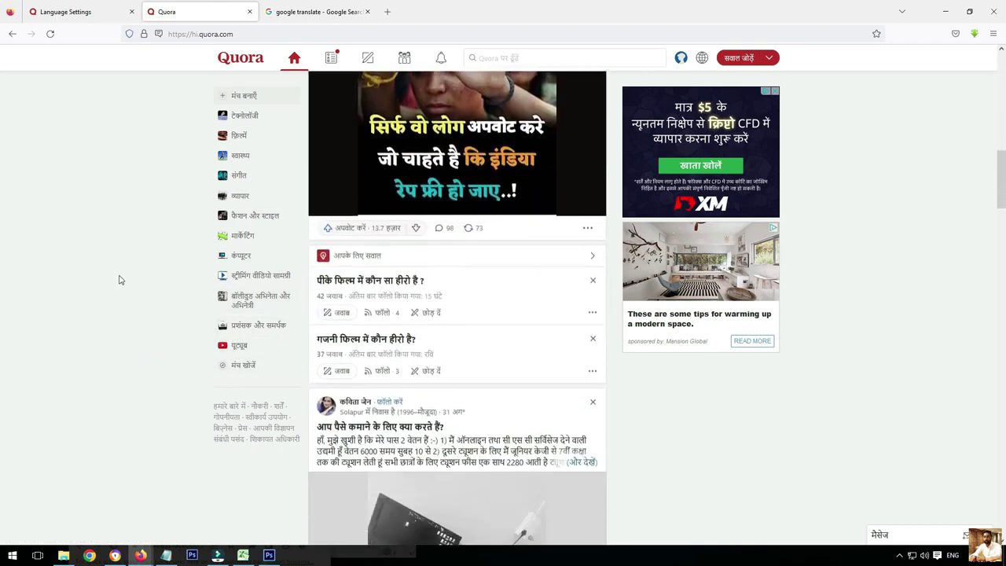
scroll(465, 218, up, 2)
scroll(465, 219, up, 2)
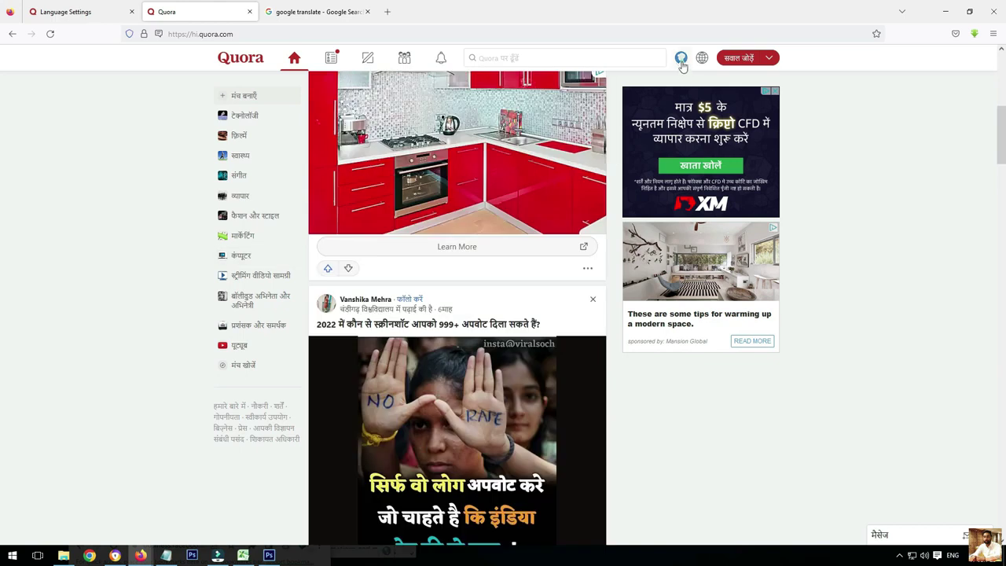
click(680, 60)
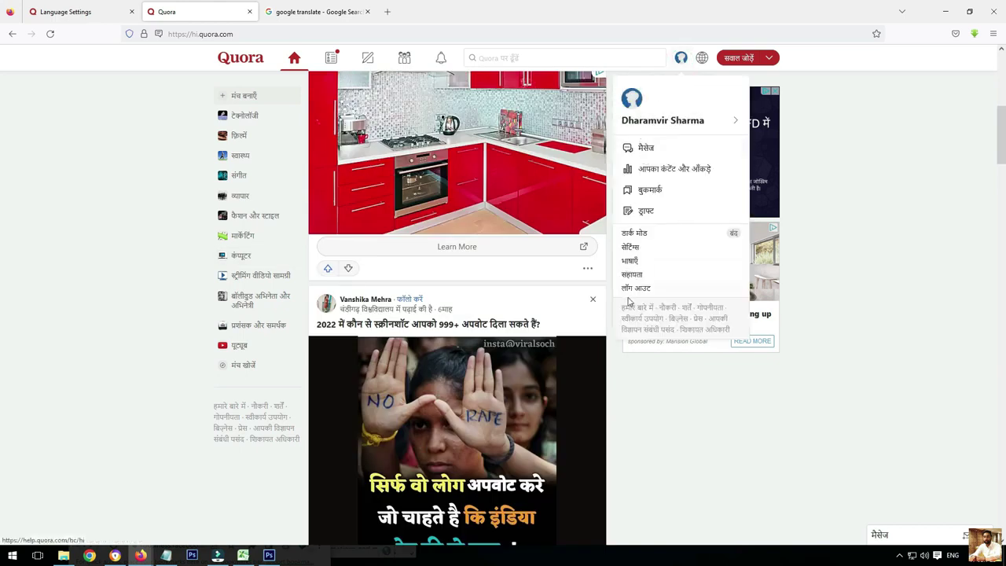
Visit the account's profile page, then the Spaces page.
click(670, 118)
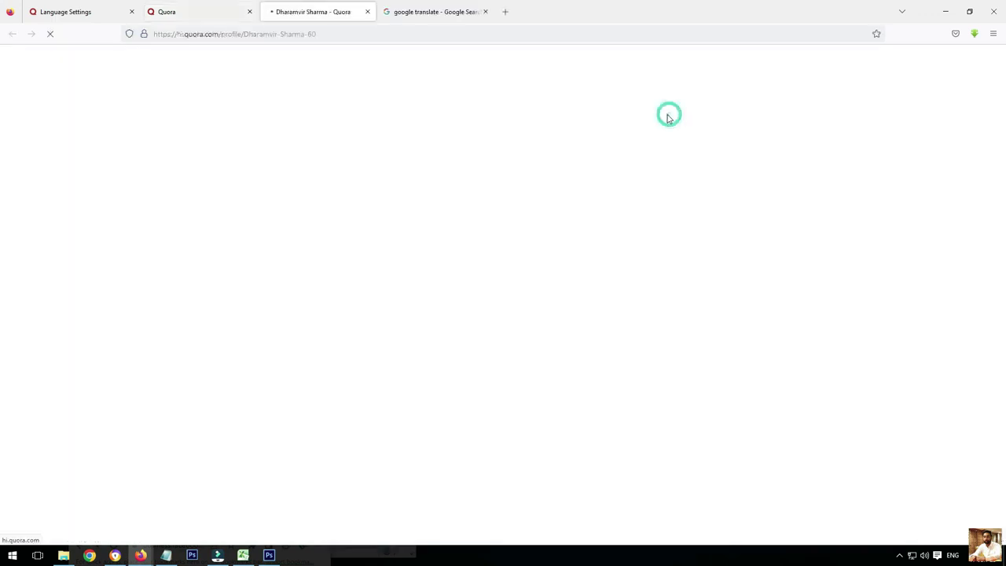
click(117, 234)
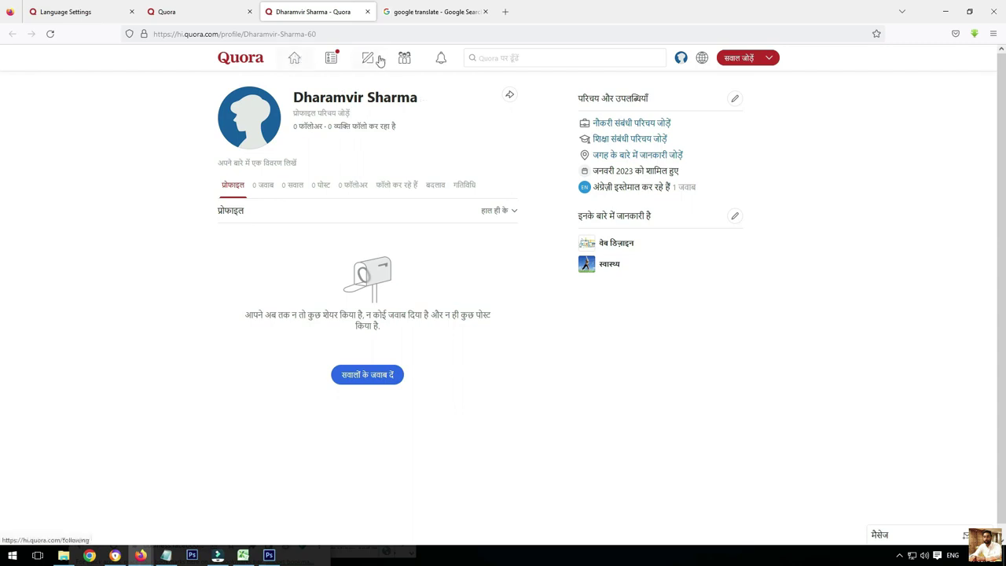
click(405, 59)
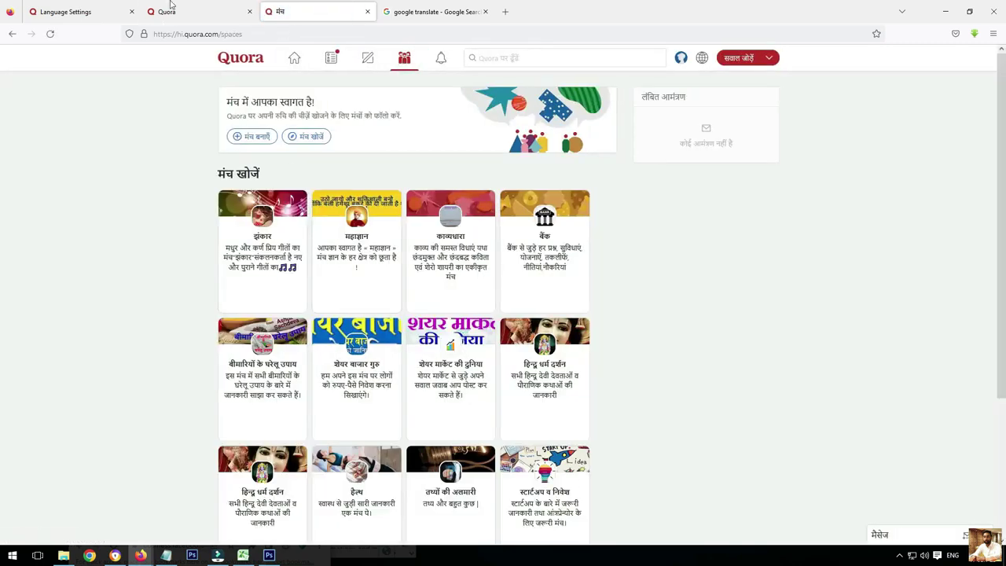
On the home feed, bring up the language choices and the full language settings page.
key(ctrl+shift+Tab)
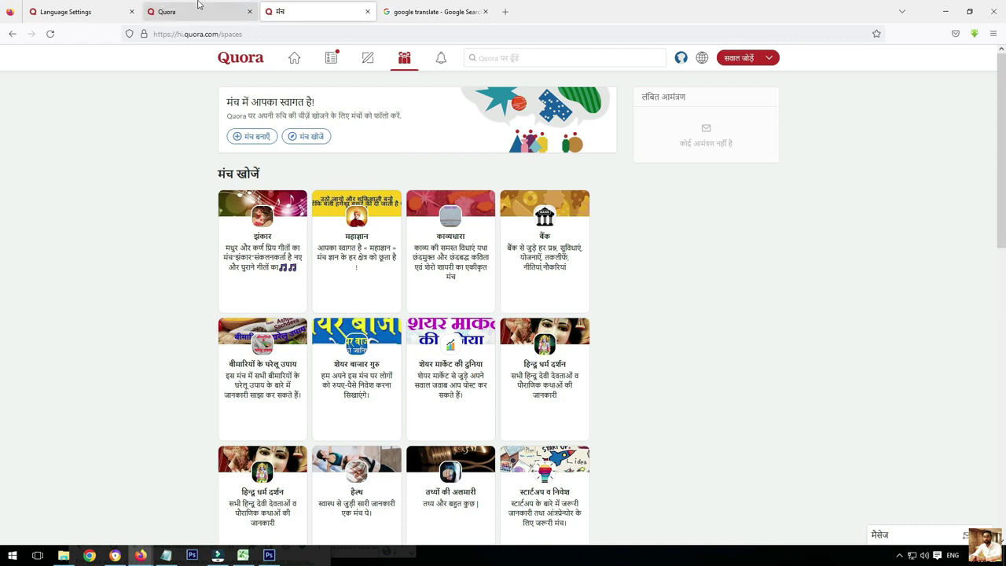
scroll(96, 285, up, 5)
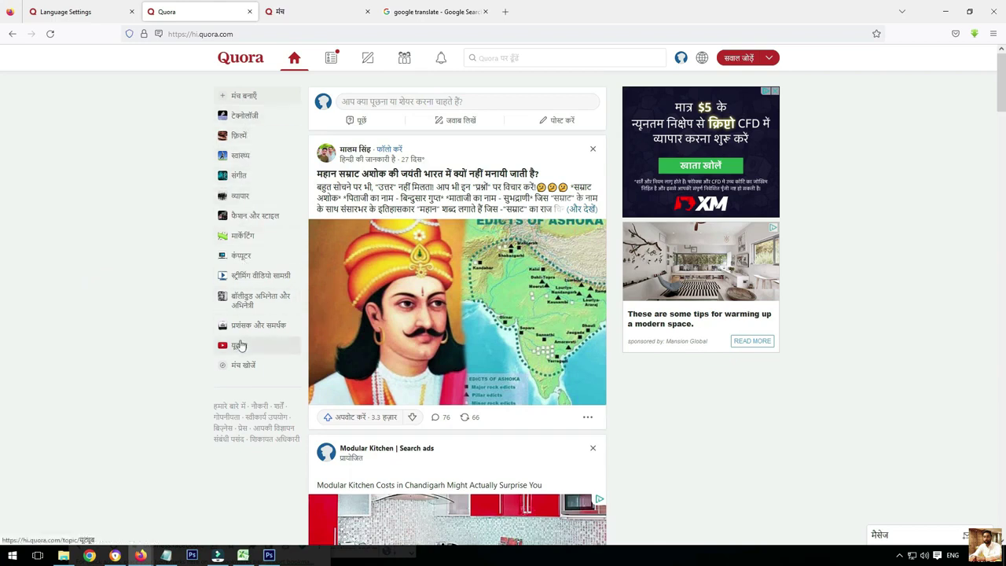
click(768, 59)
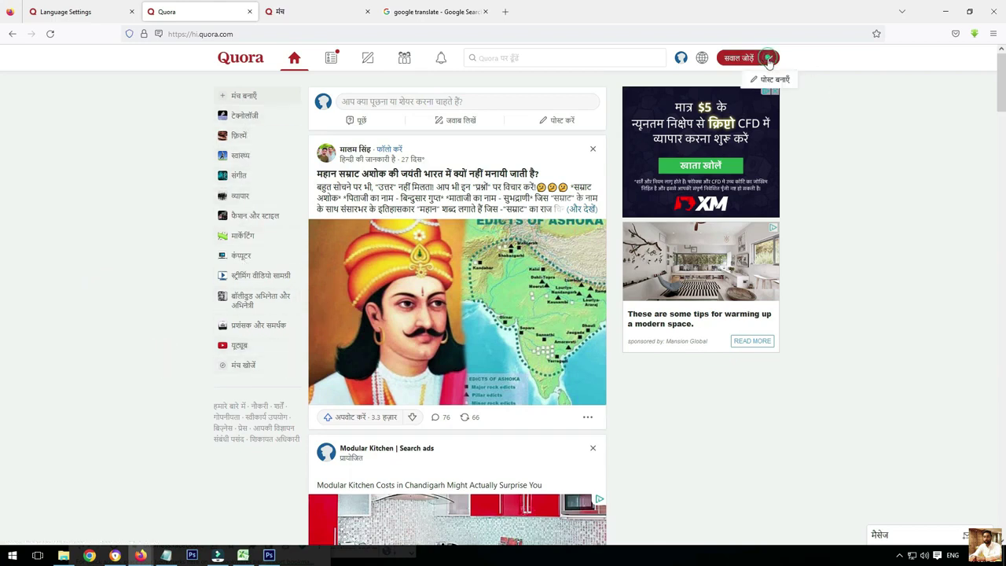
click(697, 61)
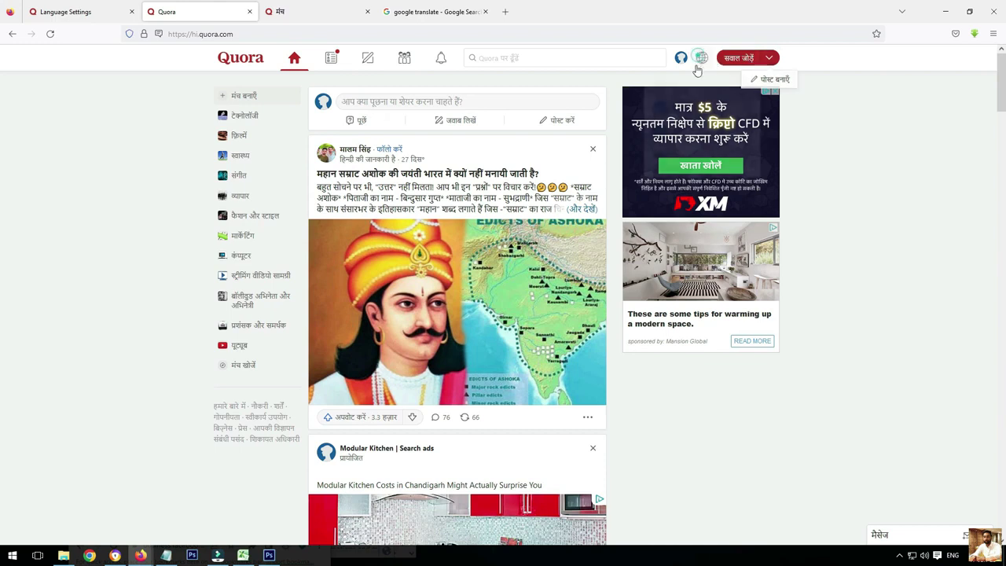
click(692, 178)
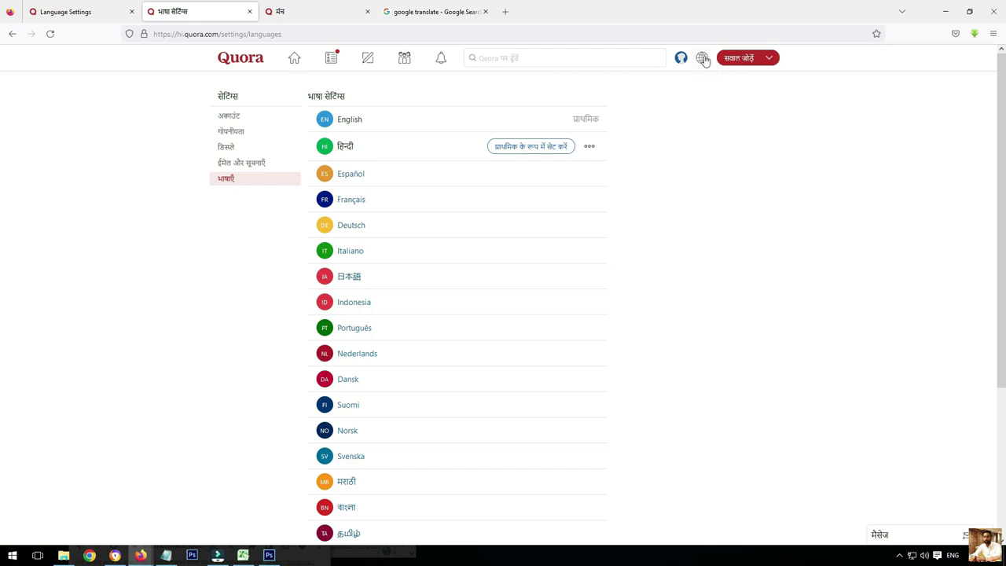
click(702, 60)
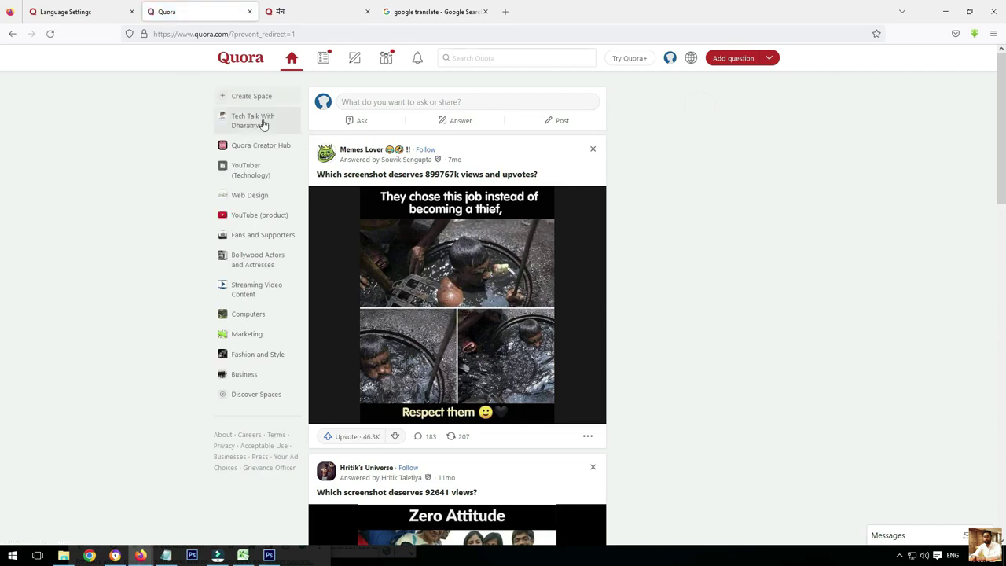
Open the Tech Talk With Dharamvir space in a new tab and return to the Hindi home feed.
click(250, 121)
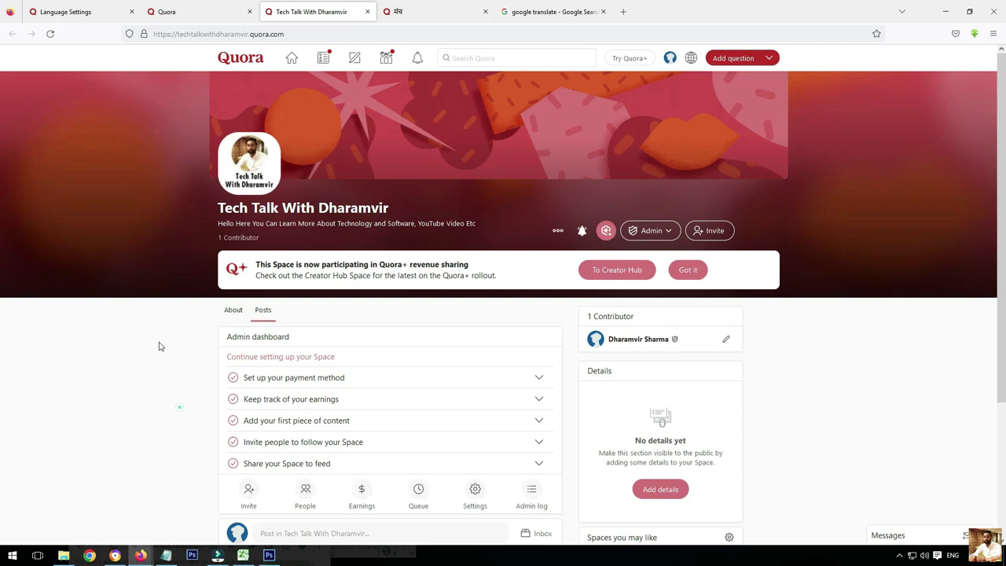
key(ctrl+Tab)
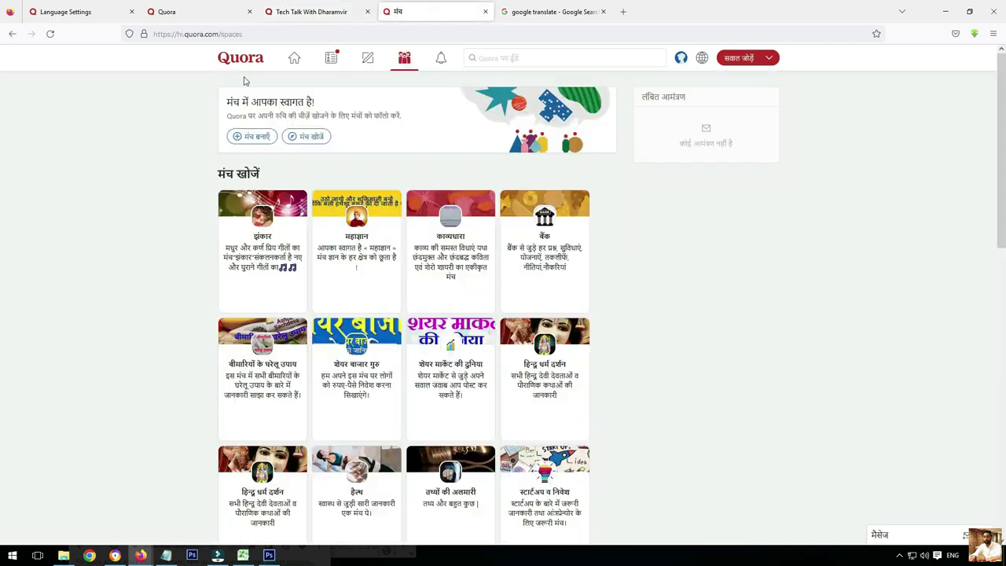
click(240, 60)
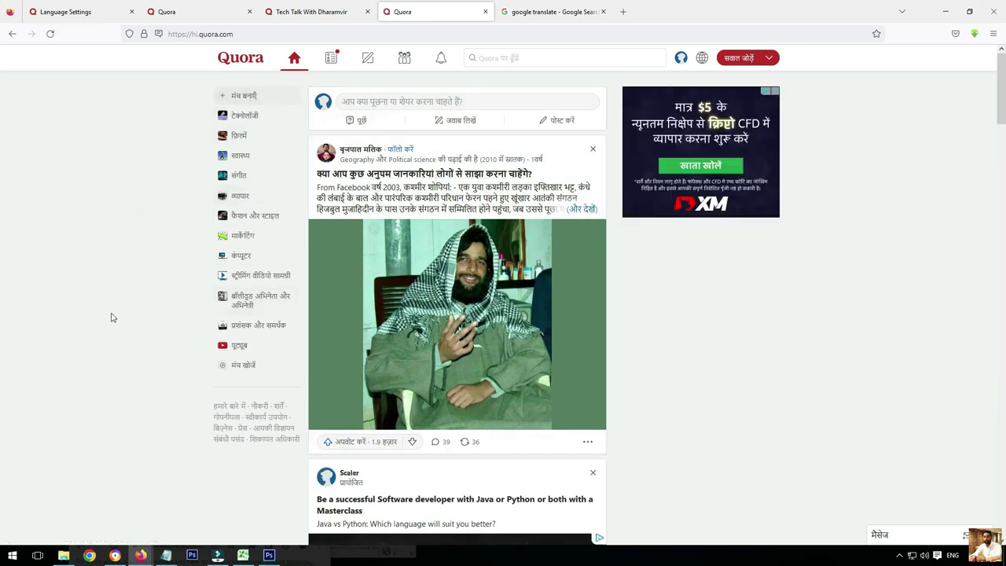
scroll(137, 325, down, 4)
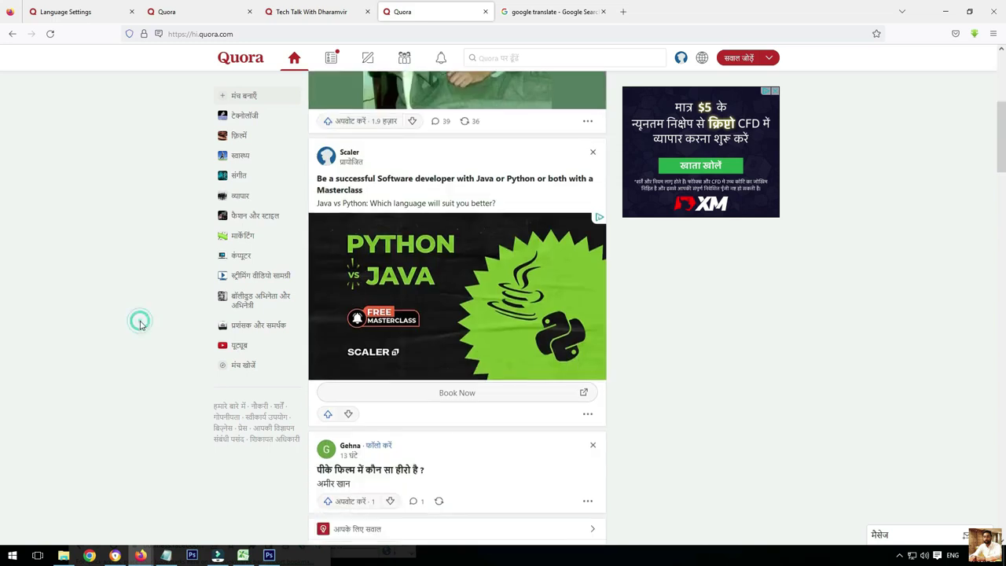
scroll(140, 325, down, 4)
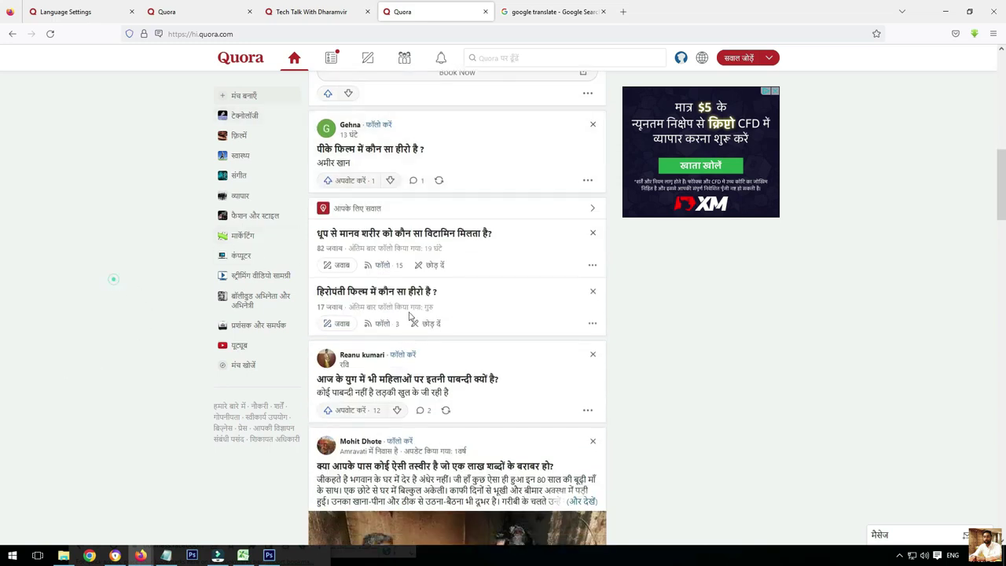
click(769, 57)
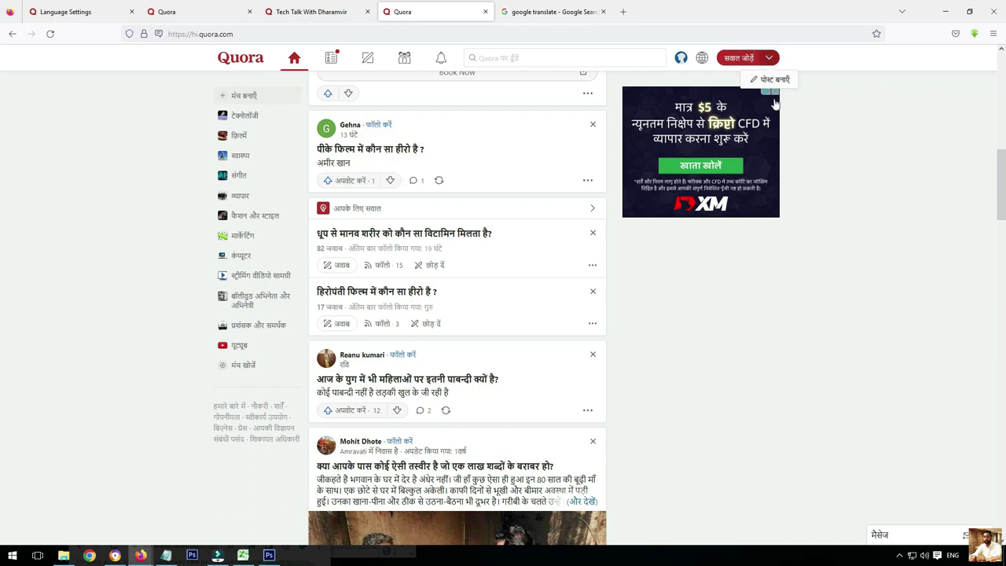
Reload the space and Hindi feed tabs, then close the Language Settings and extra Quora tabs.
key(ctrl+shift+Tab)
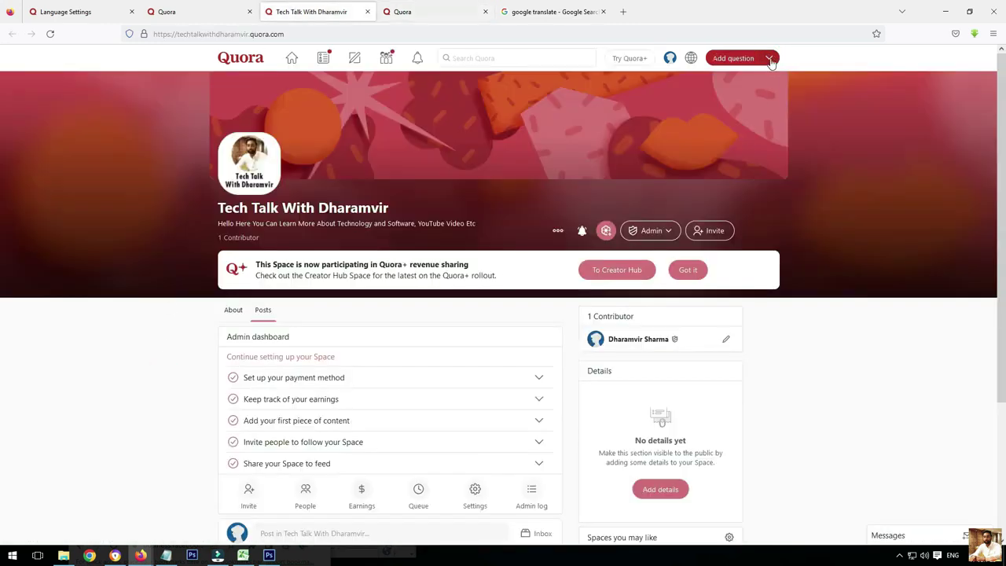
right_click(47, 413)
click(116, 421)
key(ctrl+Tab)
right_click(144, 215)
click(213, 224)
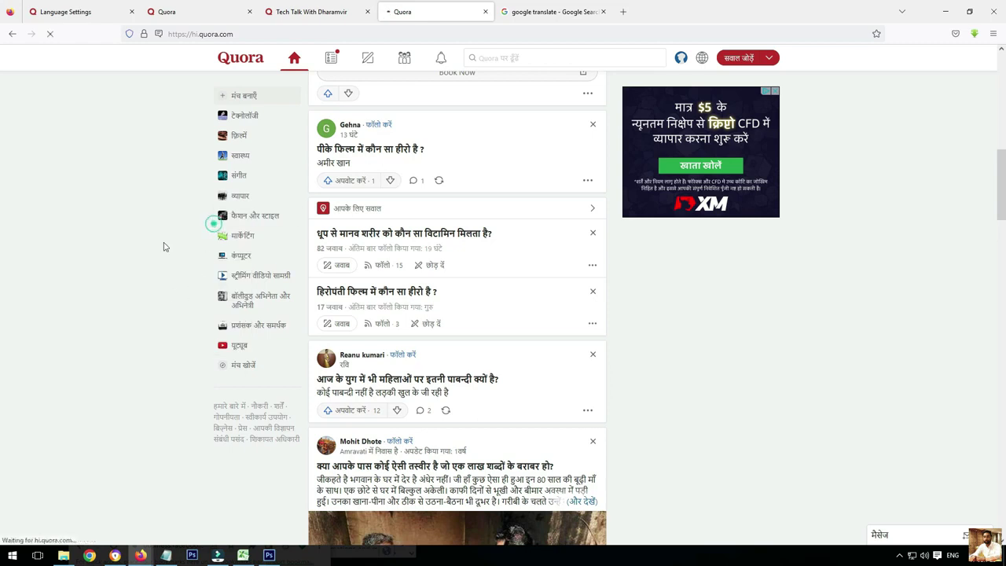
click(131, 11)
click(131, 12)
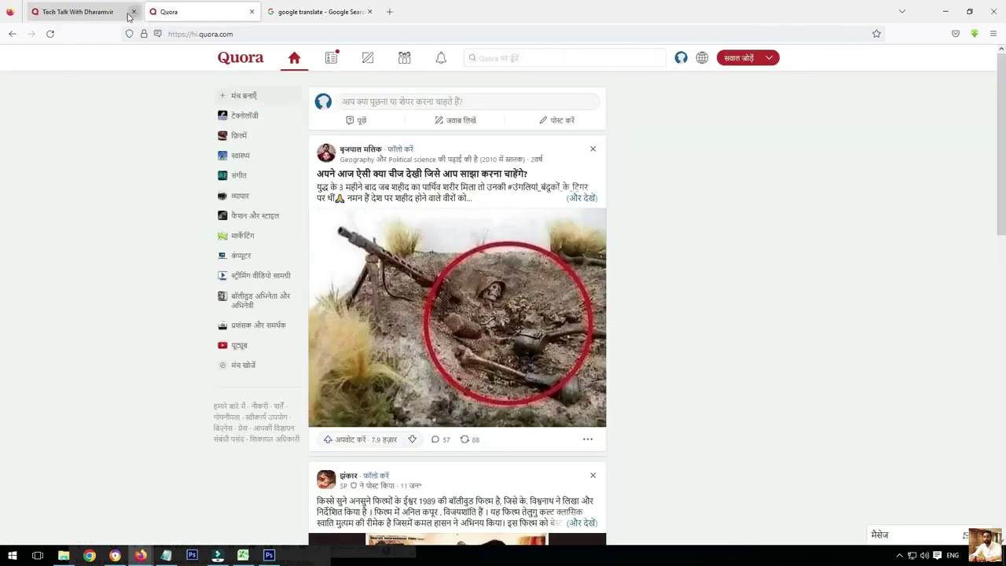
Turn the space tab into the English home feed, then switch it to the Hindi Quora feed.
key(ctrl+shift+Tab)
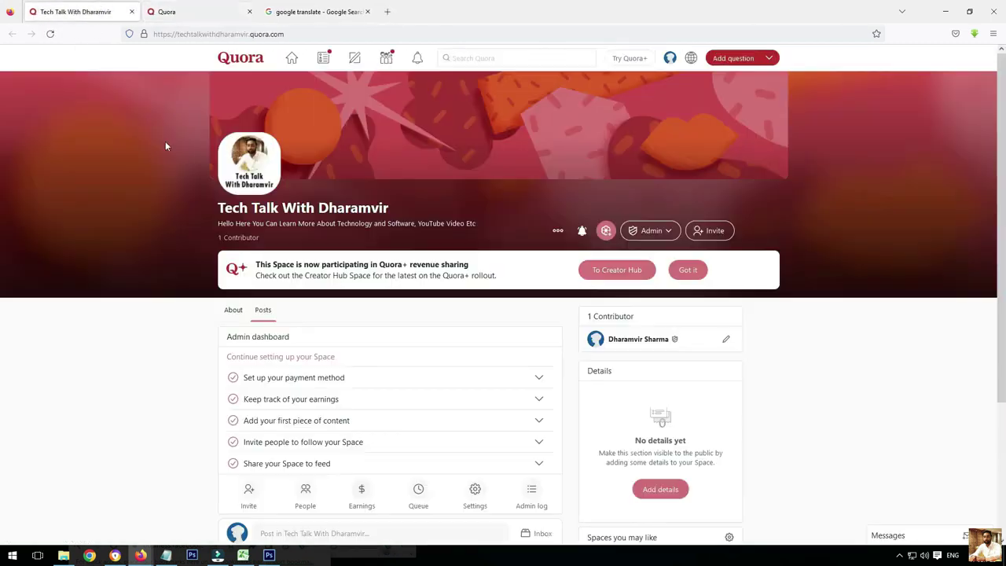
click(249, 60)
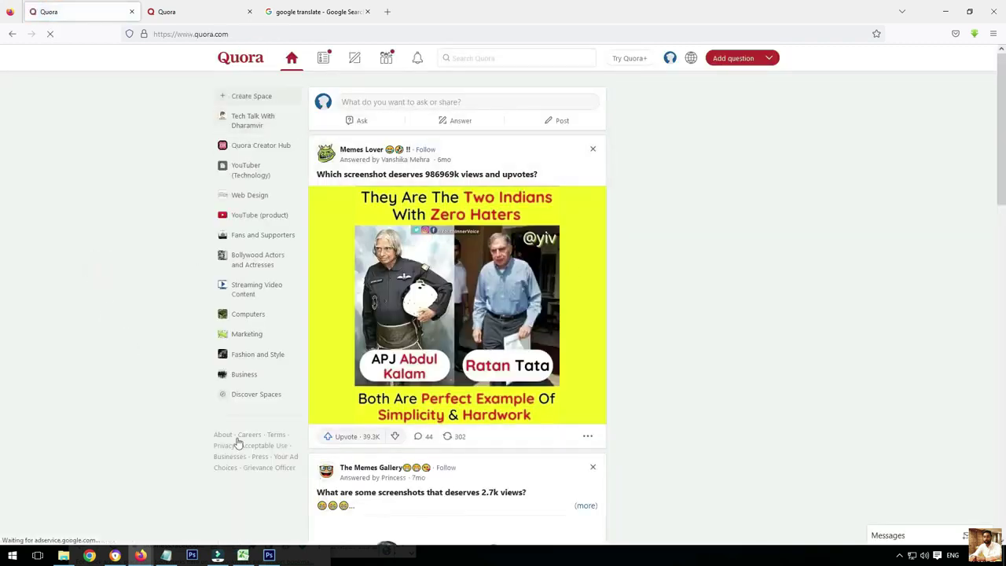
scroll(218, 425, down, 1)
scroll(218, 424, down, 5)
click(690, 58)
click(707, 137)
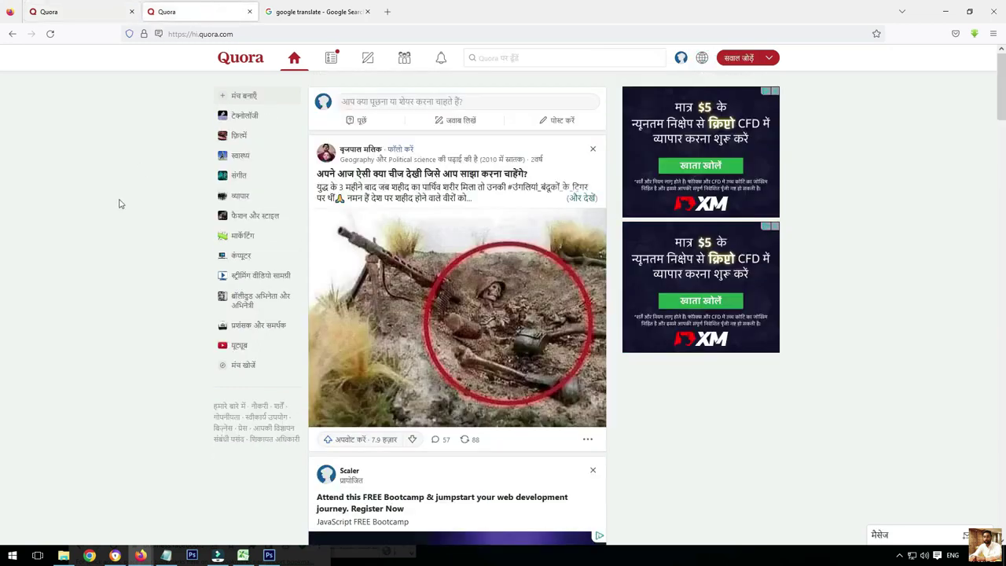
Close the Google Translate tab and go back to the English Quora feed tab.
click(701, 58)
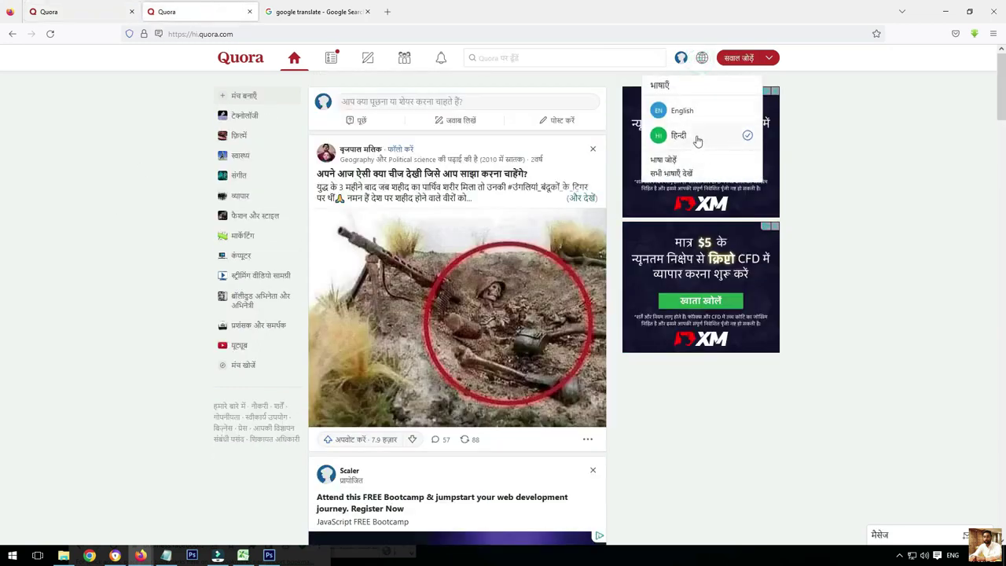
click(131, 222)
click(367, 12)
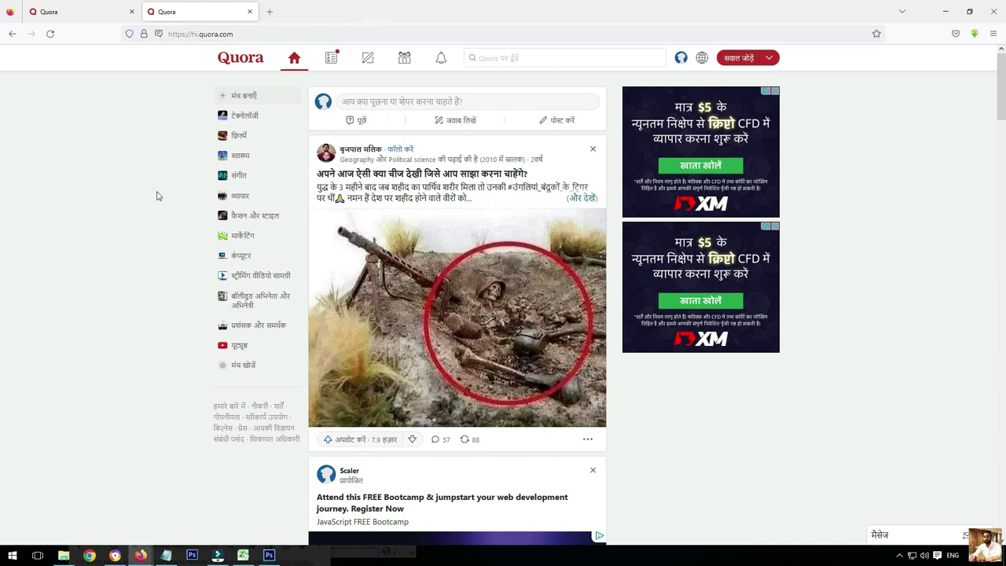
scroll(116, 318, down, 9)
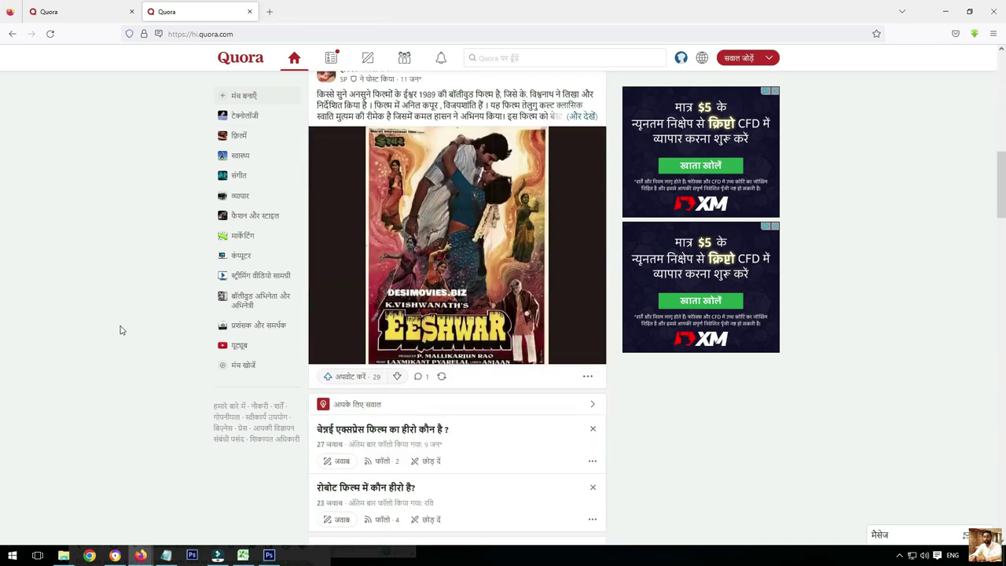
click(79, 12)
click(670, 58)
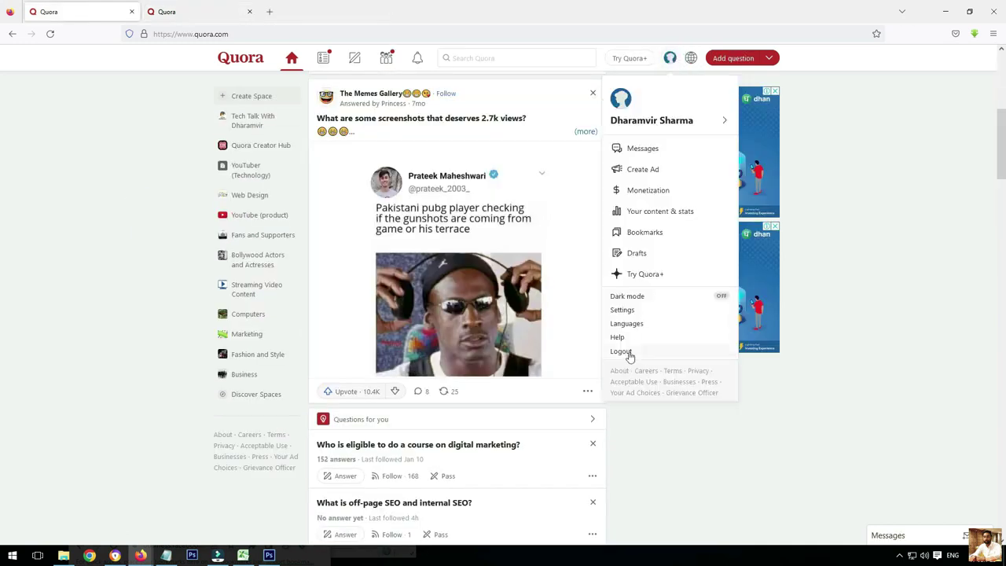
Keep the light theme and open the Your content & stats page from the account menu.
click(644, 302)
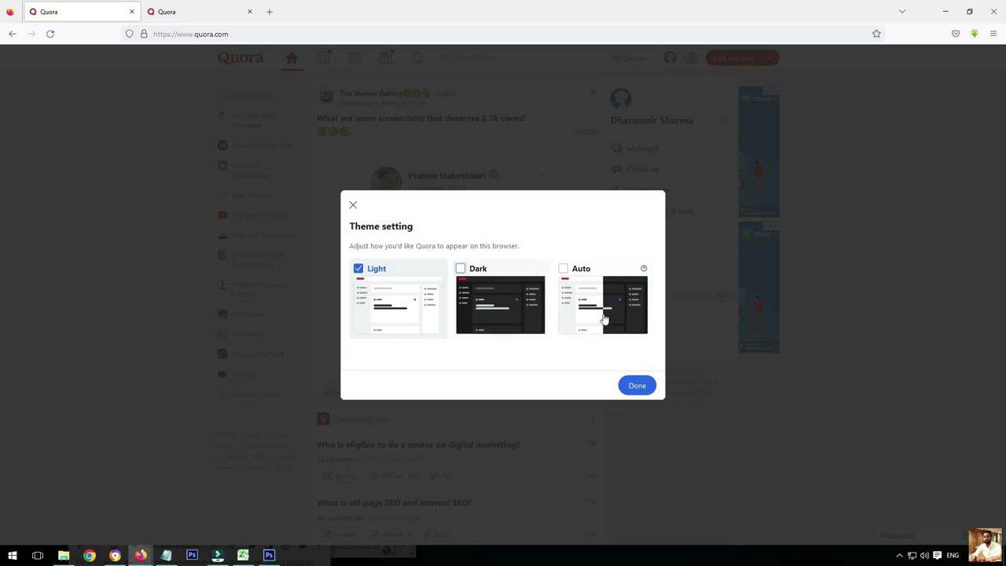
click(638, 386)
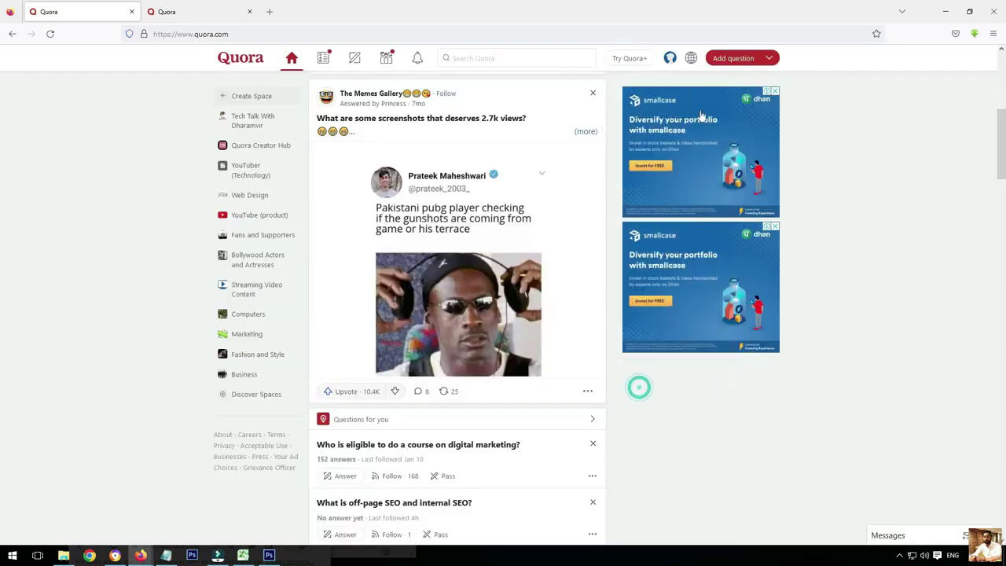
click(669, 58)
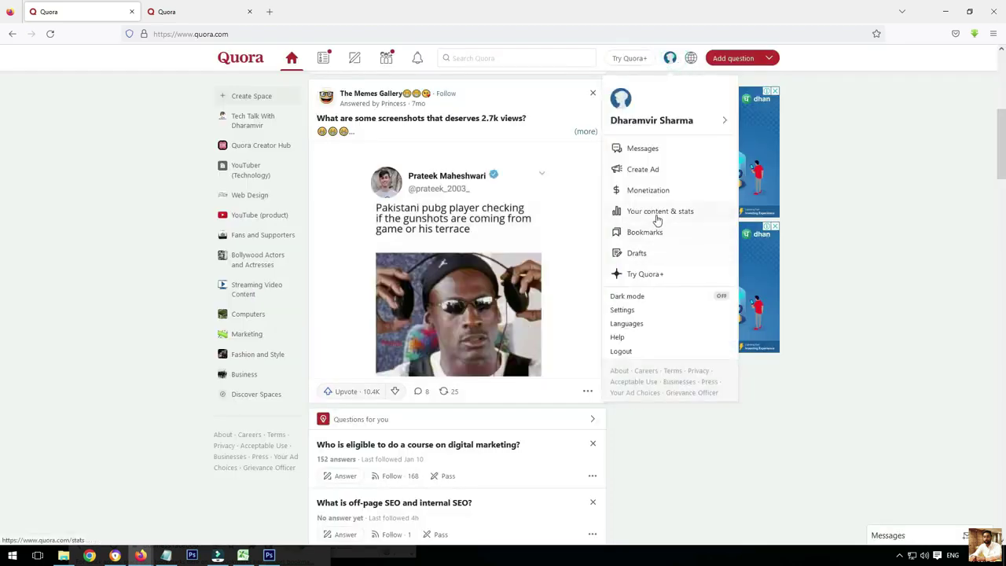
click(658, 212)
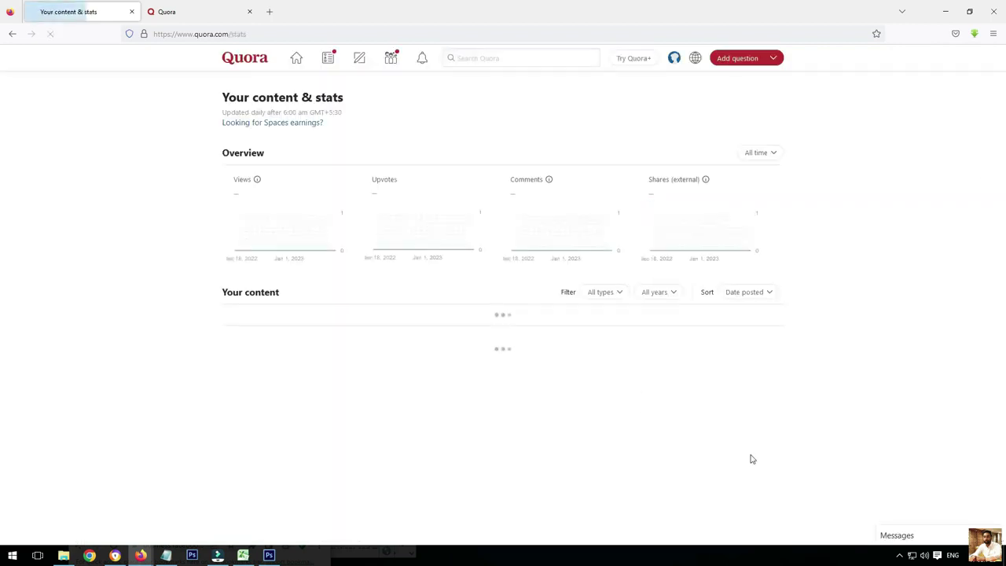
Highlight the SEO answer row showing its 1 view.
triple_click(225, 97)
click(192, 212)
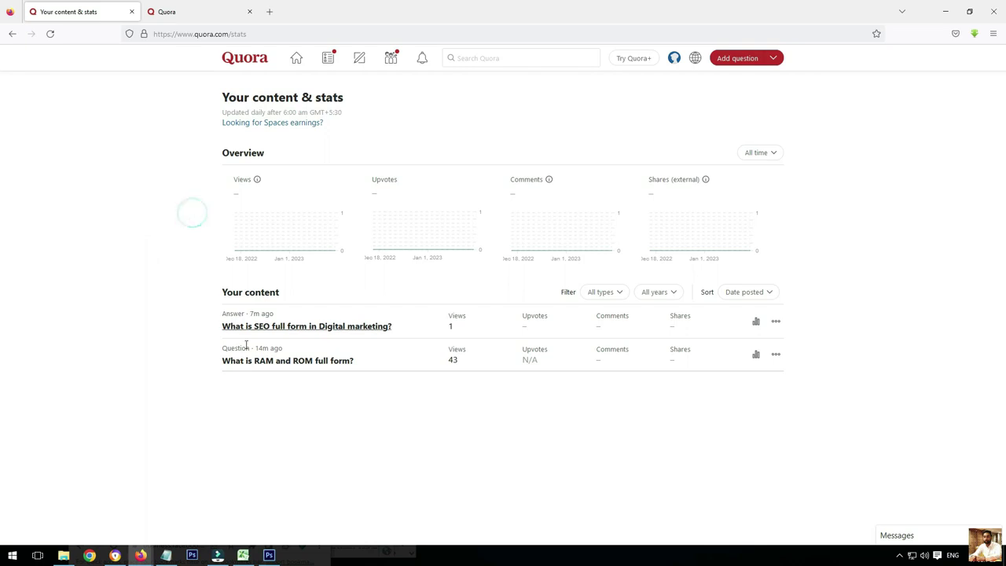
drag(213, 329, 389, 330)
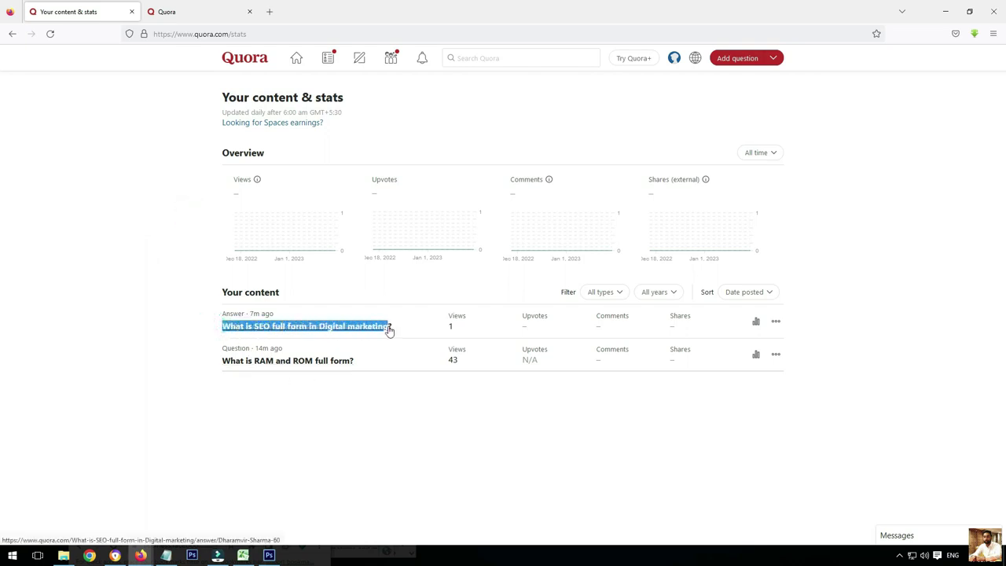
click(448, 327)
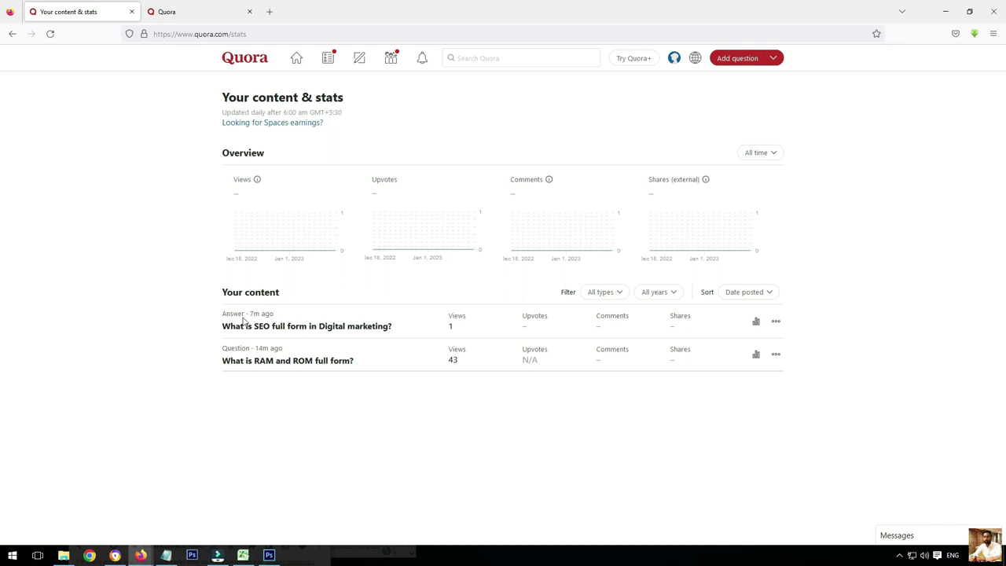
drag(224, 313, 725, 320)
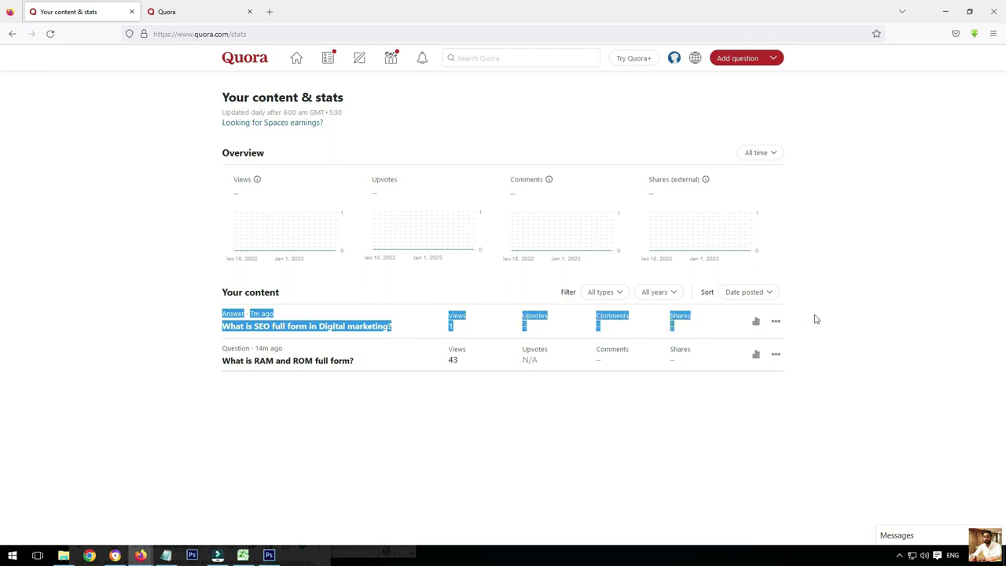
click(398, 425)
Highlight the RAM and ROM question row with 43 views, then open the account menu.
drag(200, 350, 364, 372)
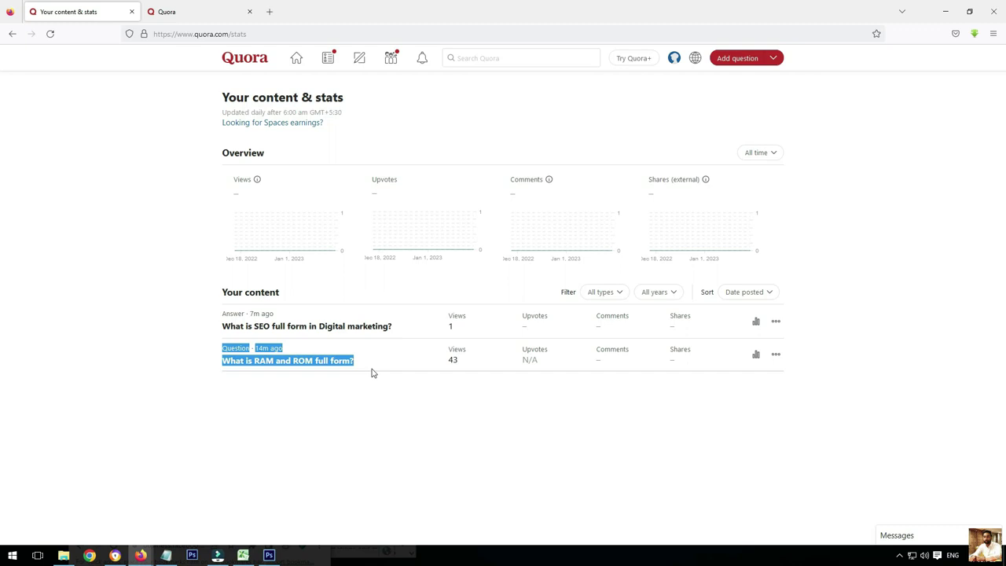
click(307, 406)
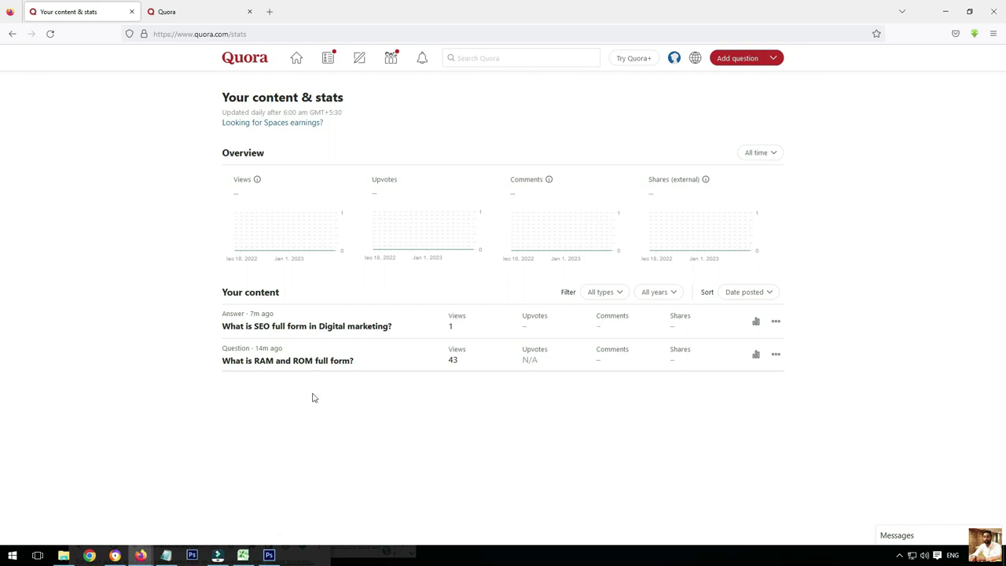
drag(212, 342, 433, 368)
click(289, 405)
click(450, 352)
click(471, 397)
click(673, 60)
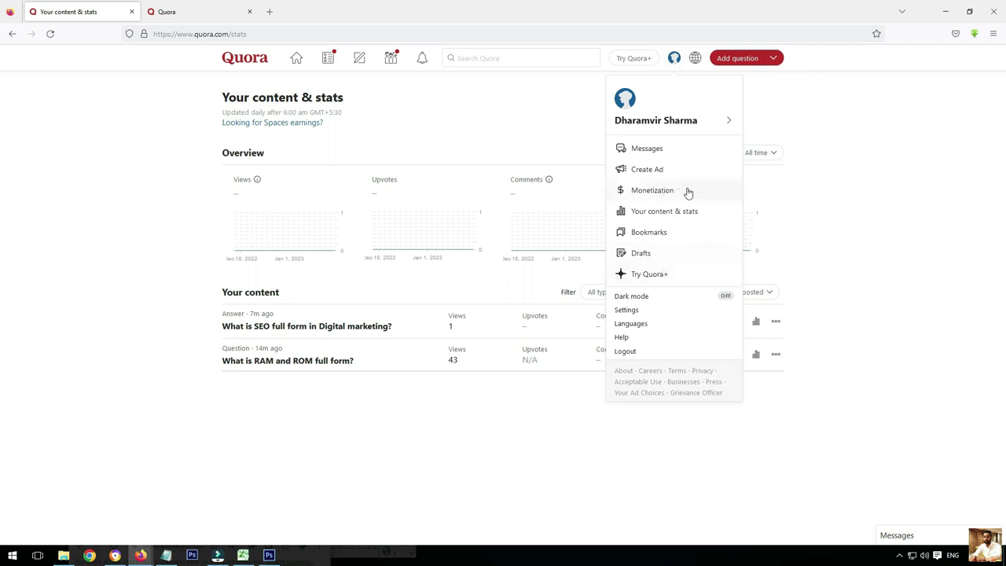
Open the Spaces monetization overview and read the Space's earnings eligibility rules.
click(671, 192)
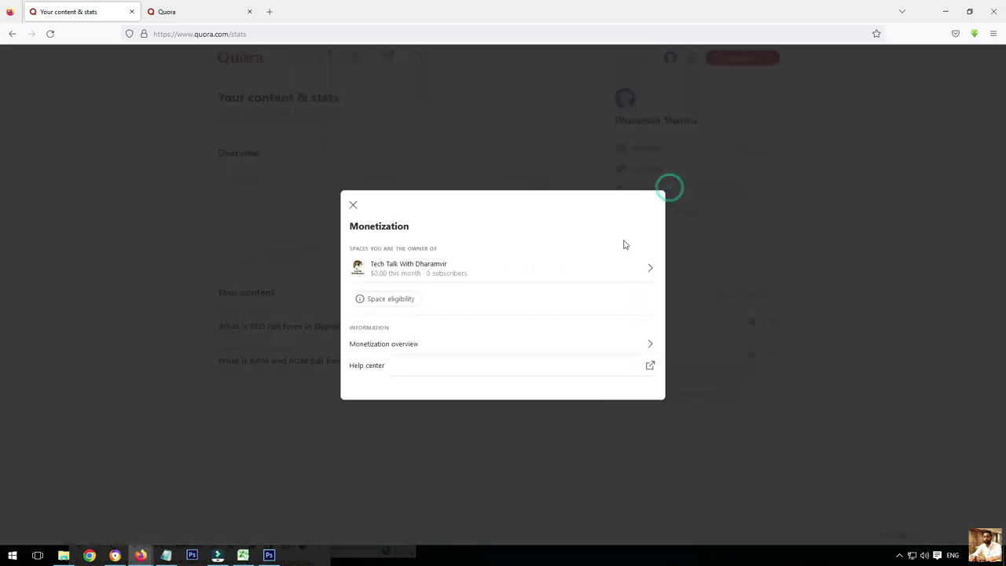
click(394, 301)
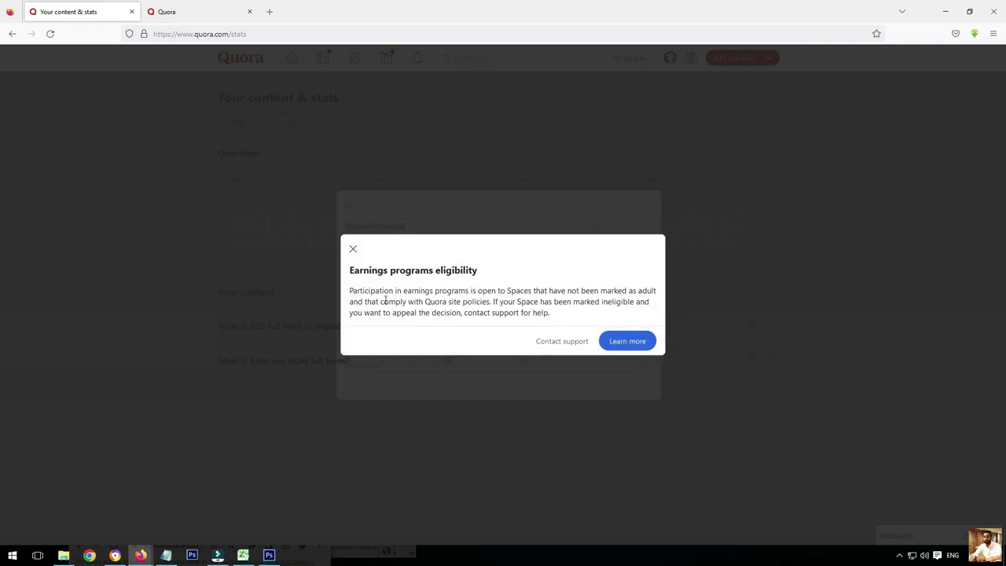
drag(385, 268, 519, 267)
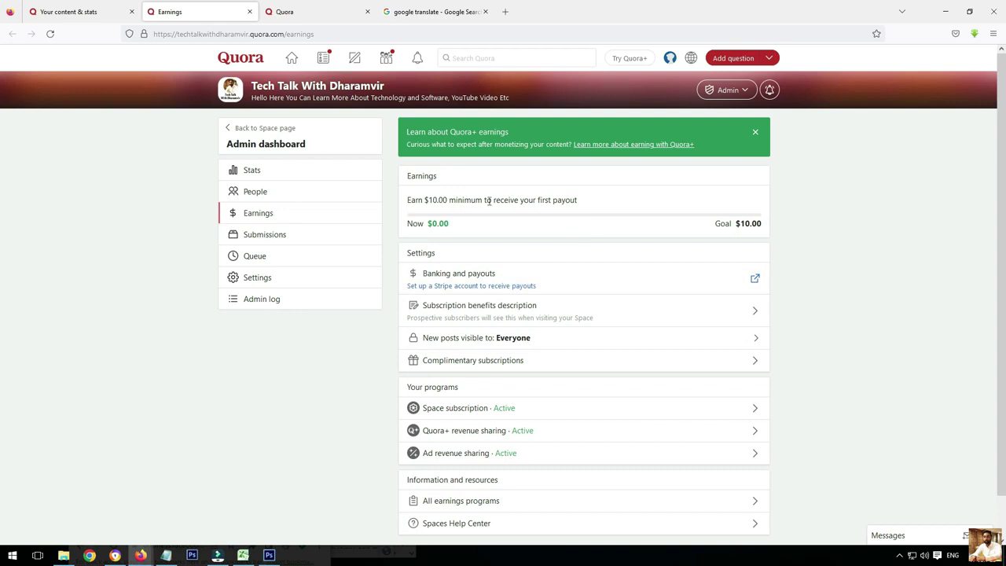
click(114, 240)
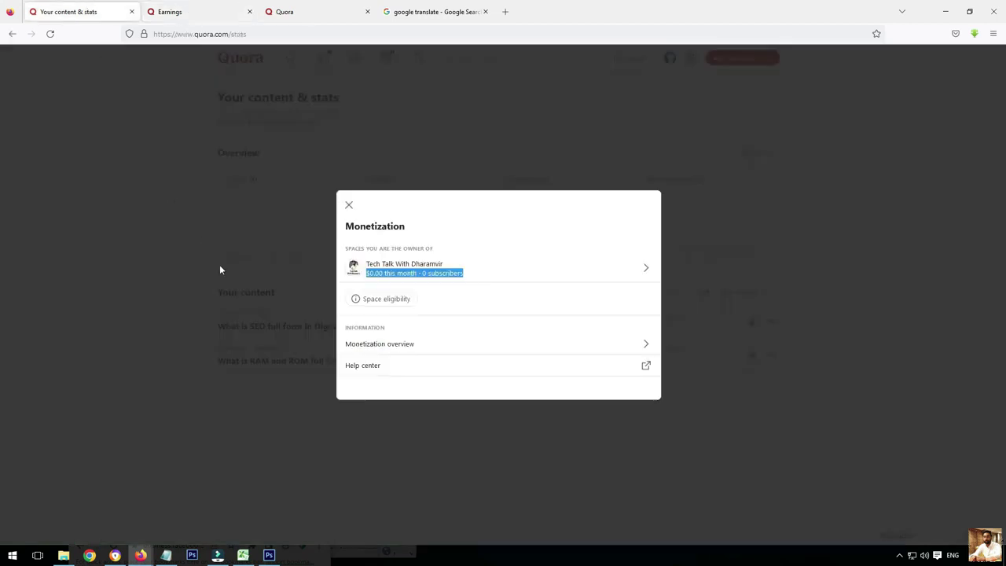
click(88, 6)
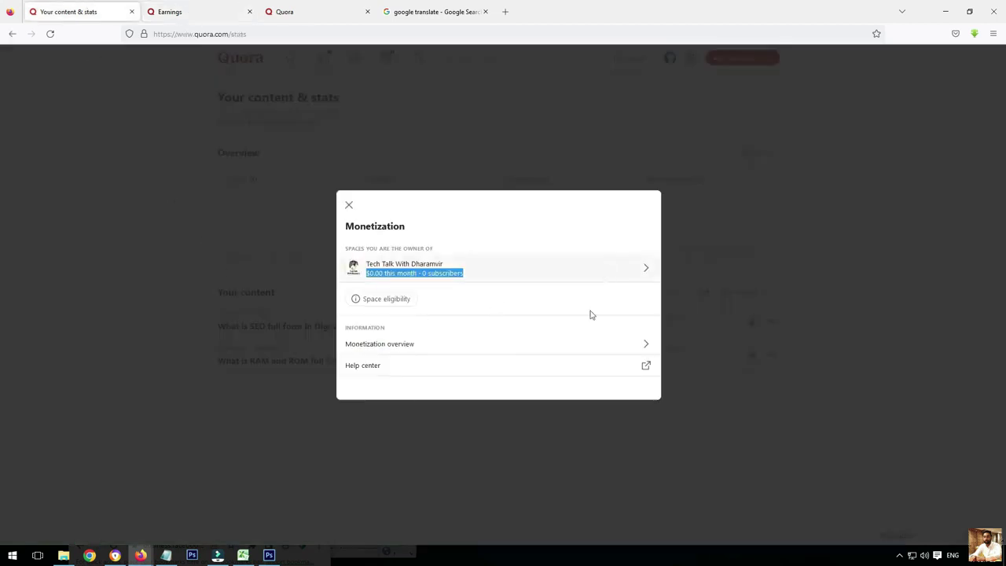
click(350, 205)
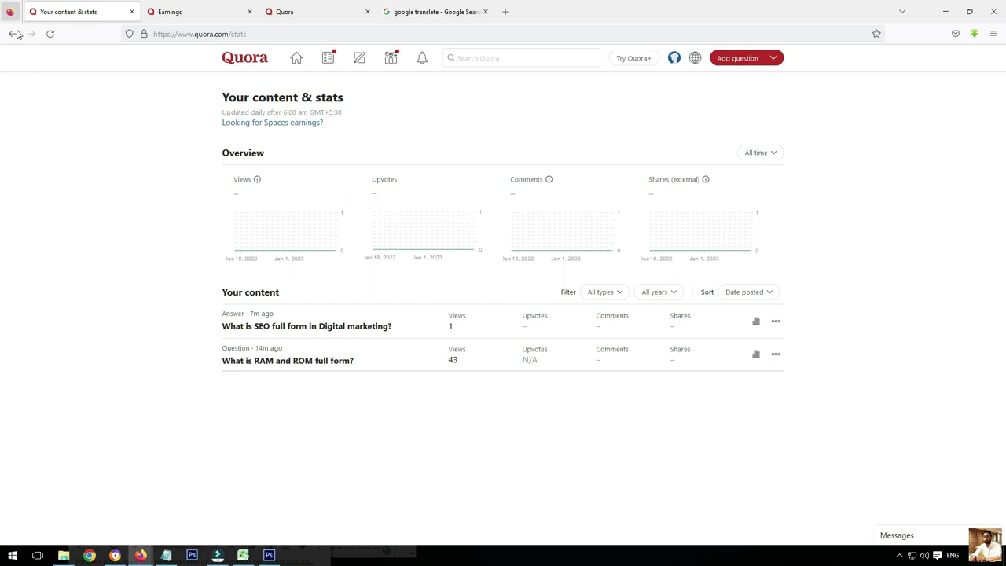
Review the Earnings page's $10.00 minimum payout and $0.00 earnings, then start Banking and payouts setup.
click(200, 7)
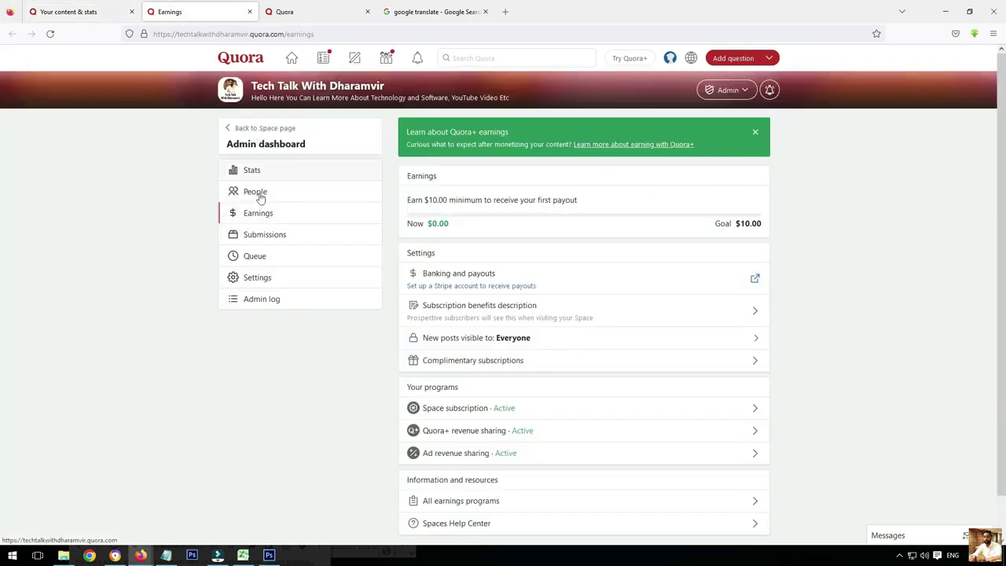
drag(406, 180, 442, 201)
click(103, 221)
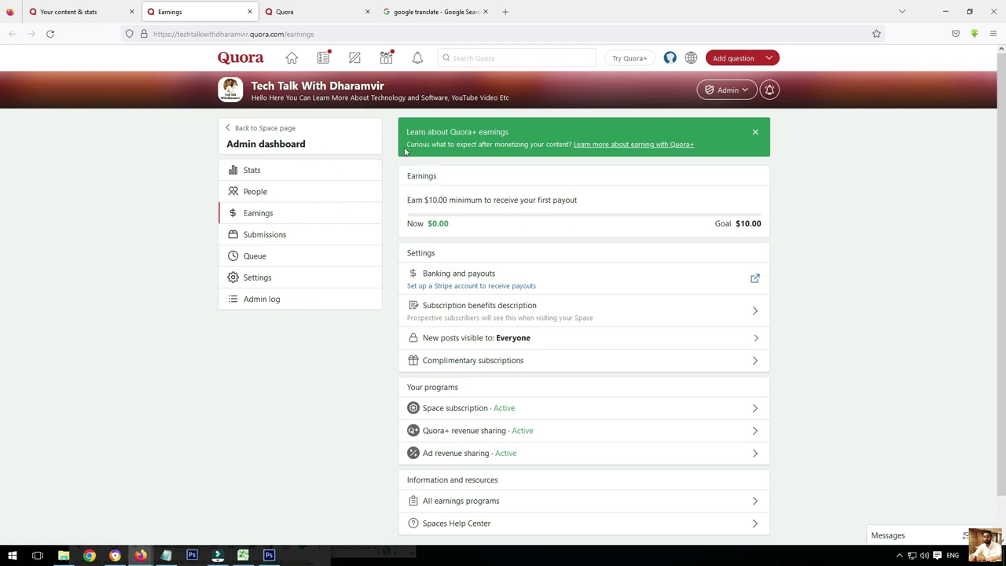
drag(405, 151, 620, 154)
drag(411, 199, 407, 200)
drag(470, 200, 622, 199)
drag(698, 225, 759, 227)
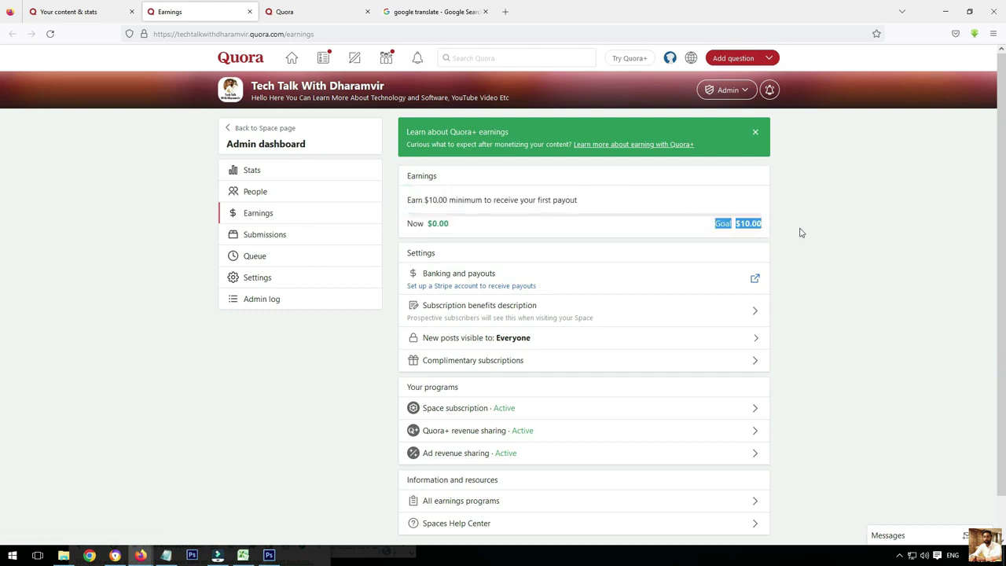
click(133, 271)
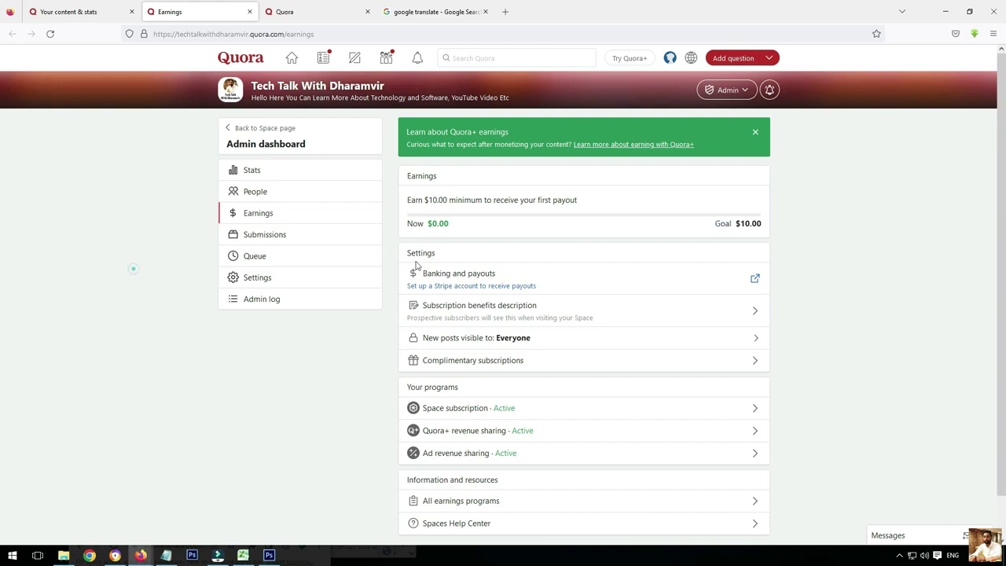
drag(406, 225, 767, 234)
click(767, 234)
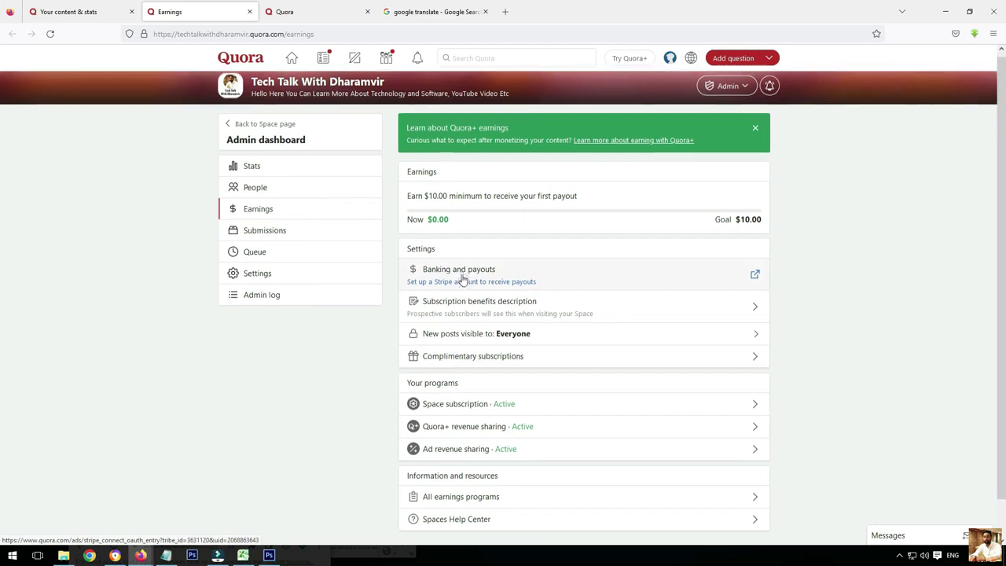
scroll(462, 281, down, 1)
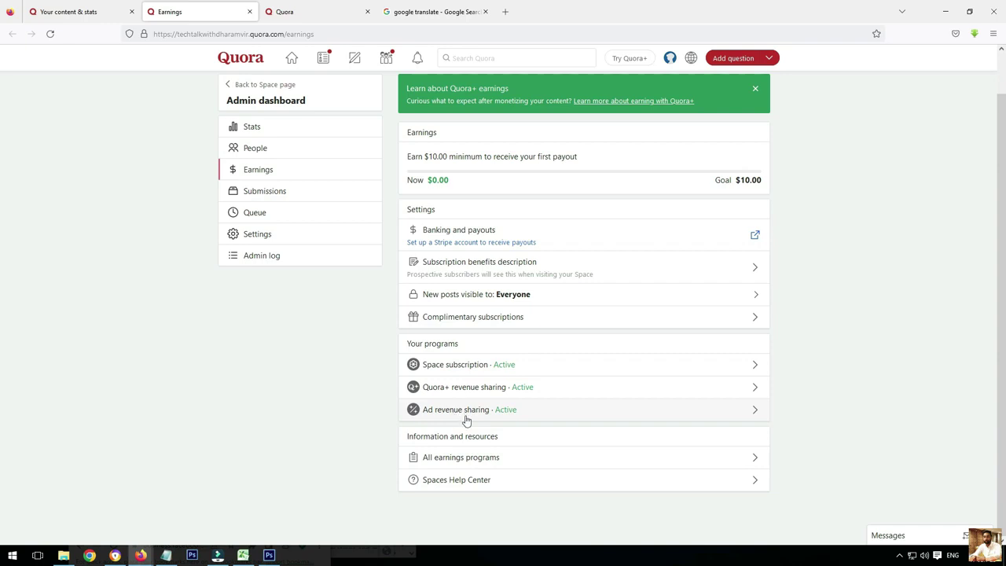
click(476, 463)
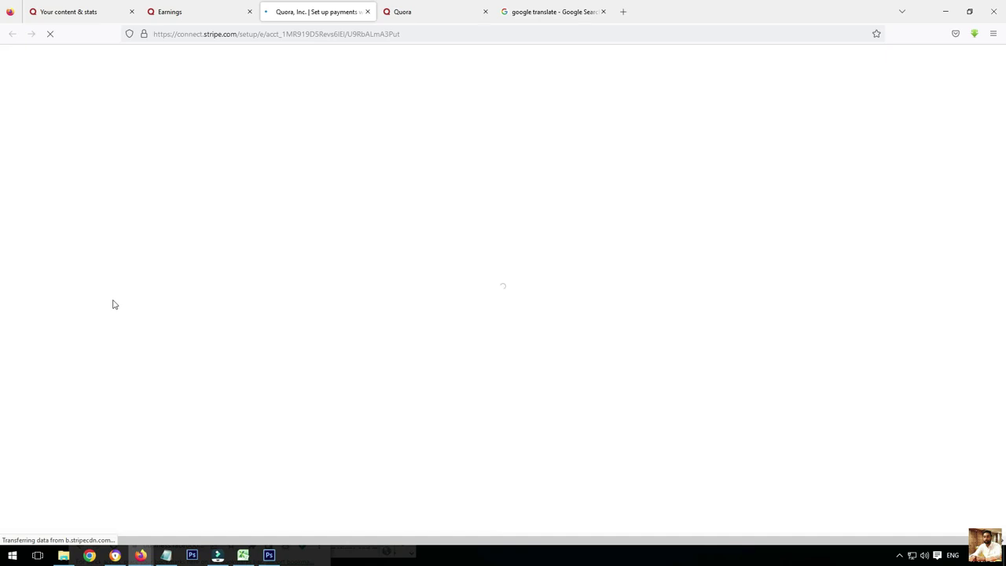
Read the 'Get paid by Quora, Inc.' heading and email note, then close the Stripe tab.
drag(343, 119, 553, 121)
click(332, 144)
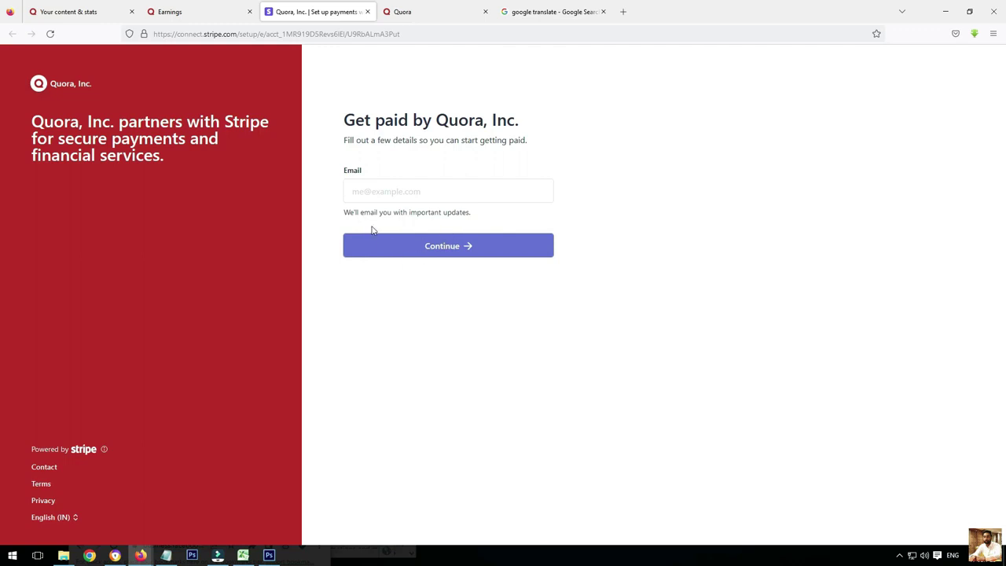
drag(339, 218, 500, 217)
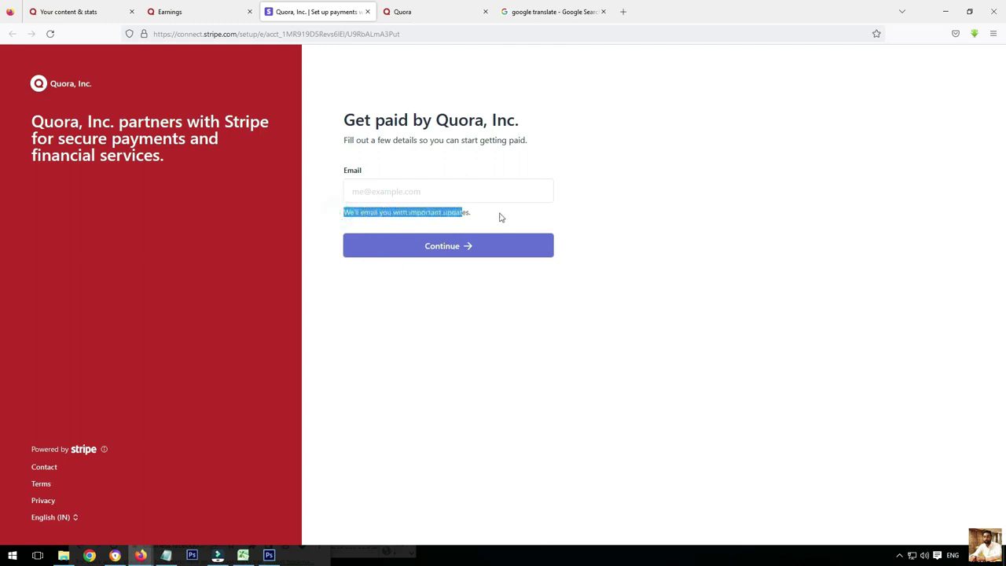
click(375, 307)
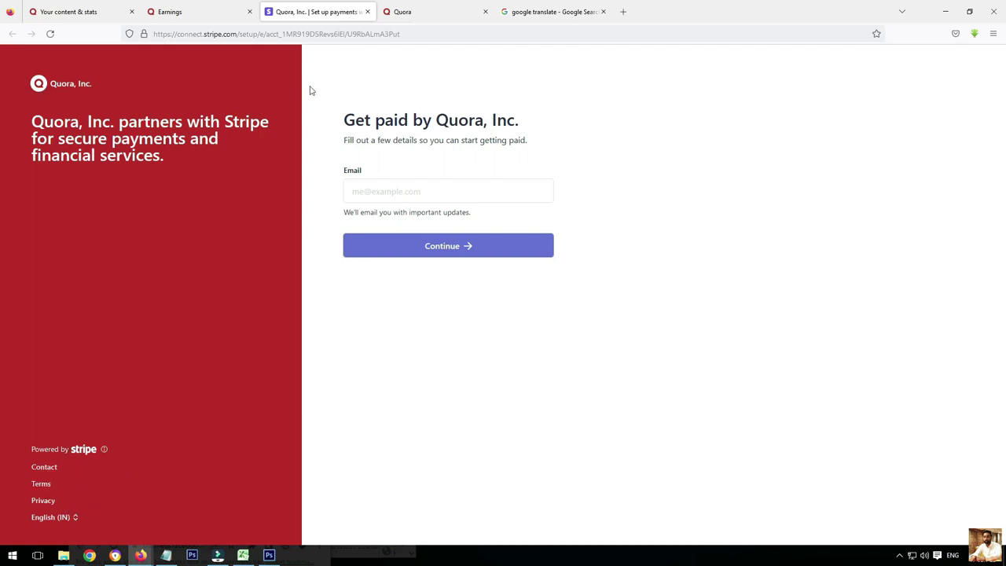
click(367, 12)
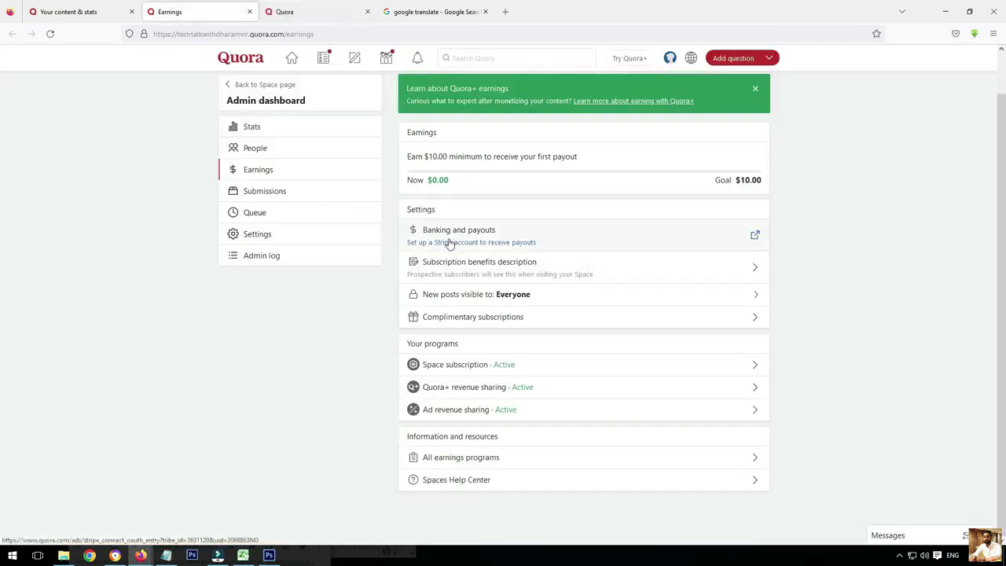
Choose Logout from the profile avatar's dropdown menu.
drag(412, 233, 348, 325)
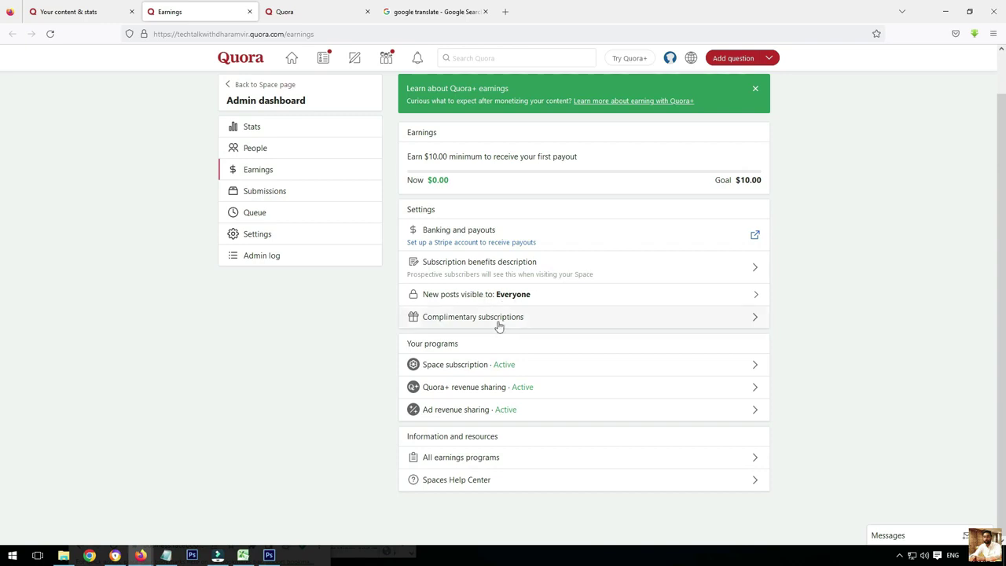
click(332, 447)
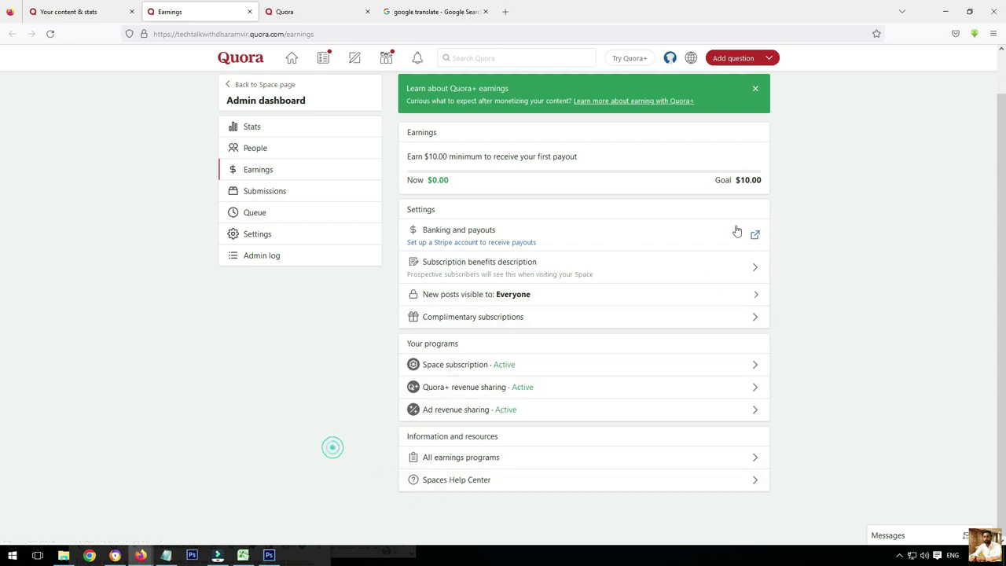
click(670, 58)
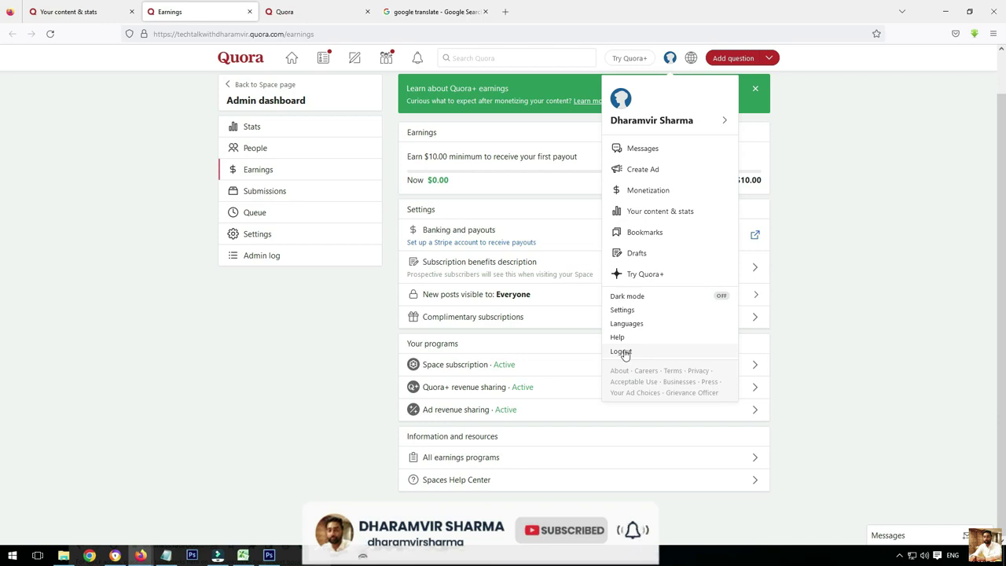
click(623, 352)
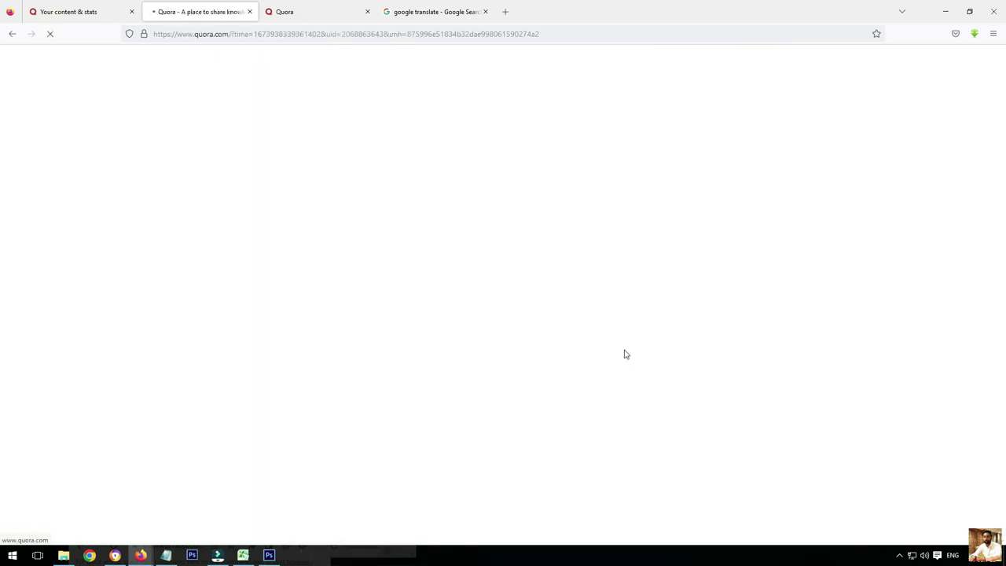